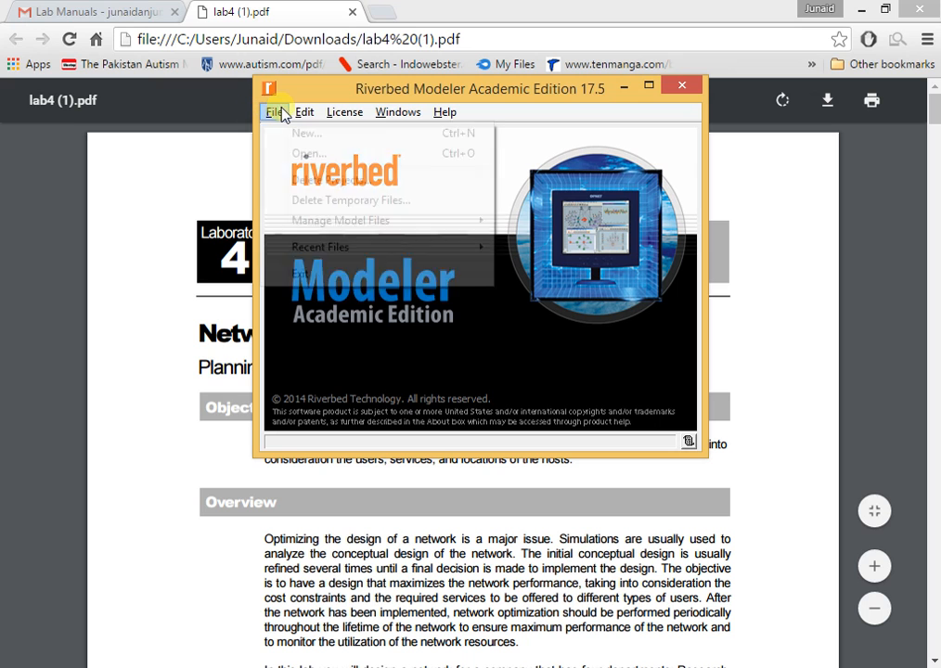
Step: Create a new project named Network_Prj with scenario scenario1, keeping the Startup Wizard enabled
left_click(277, 133)
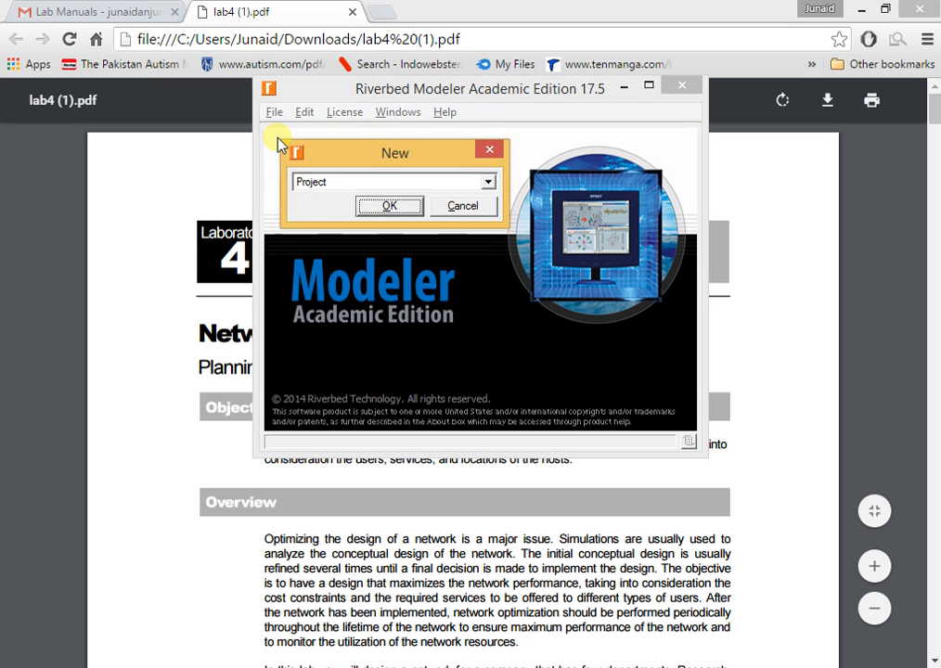
key("Return")
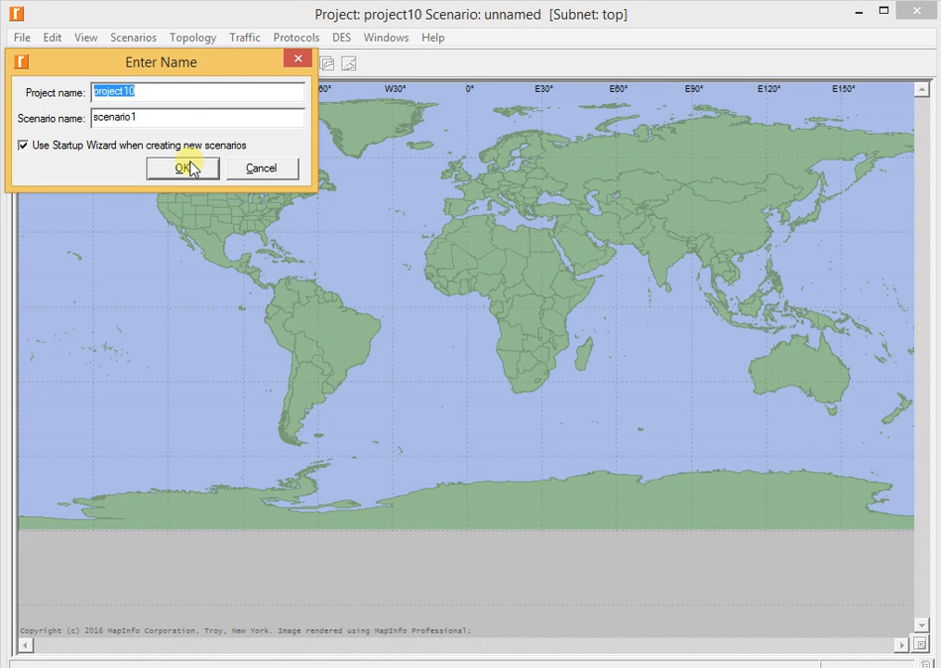
type("P")
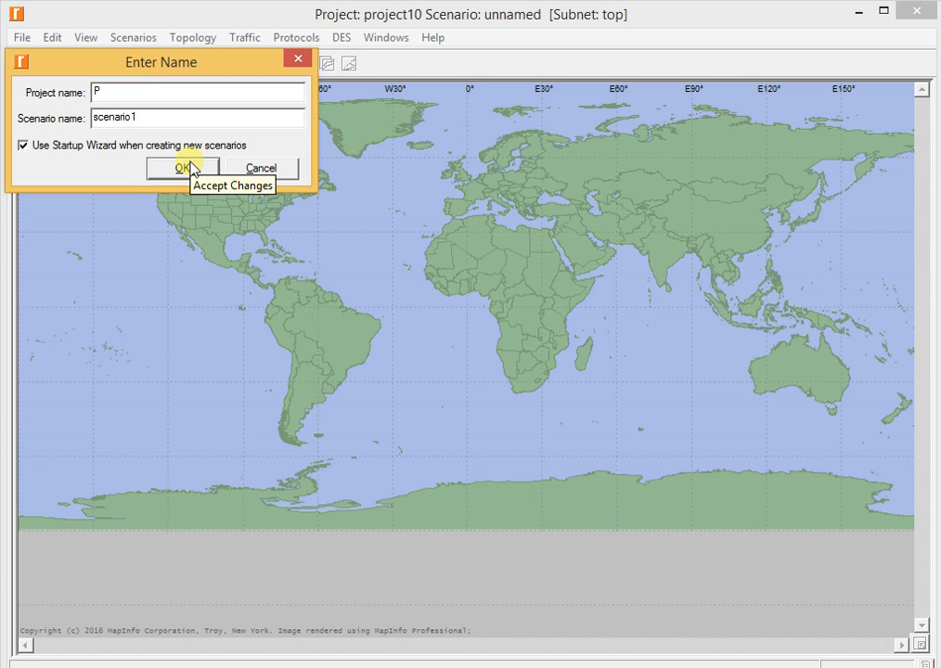
type("roject")
key("BackSpace")
key("BackSpace")
key("BackSpace")
key("BackSpace")
key("BackSpace")
key("BackSpace")
key("BackSpace")
type("Network_Prf")
key("BackSpace")
type("g")
key("BackSpace")
type("h")
key("BackSpace")
type("j")
key("Tab")
left_click(191, 170)
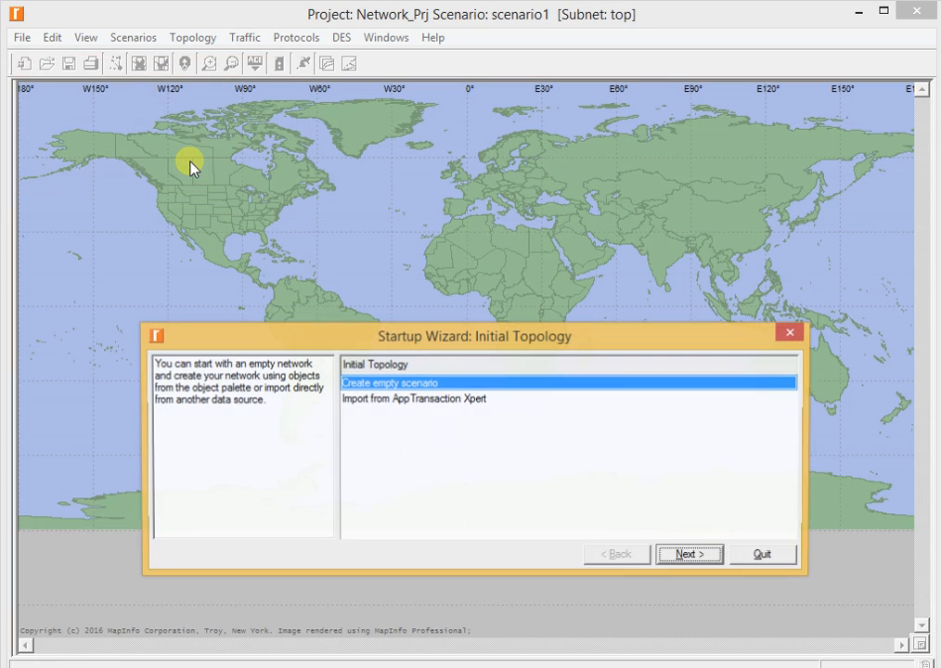
Step: Start from an empty scenario and choose Campus as the network scale
left_click(689, 555)
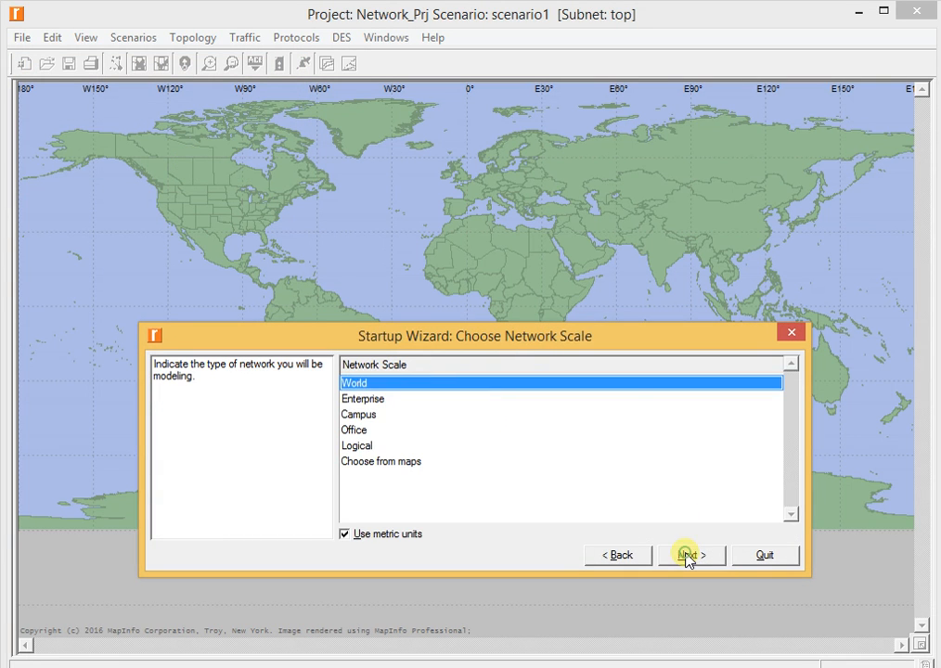
left_click(366, 416)
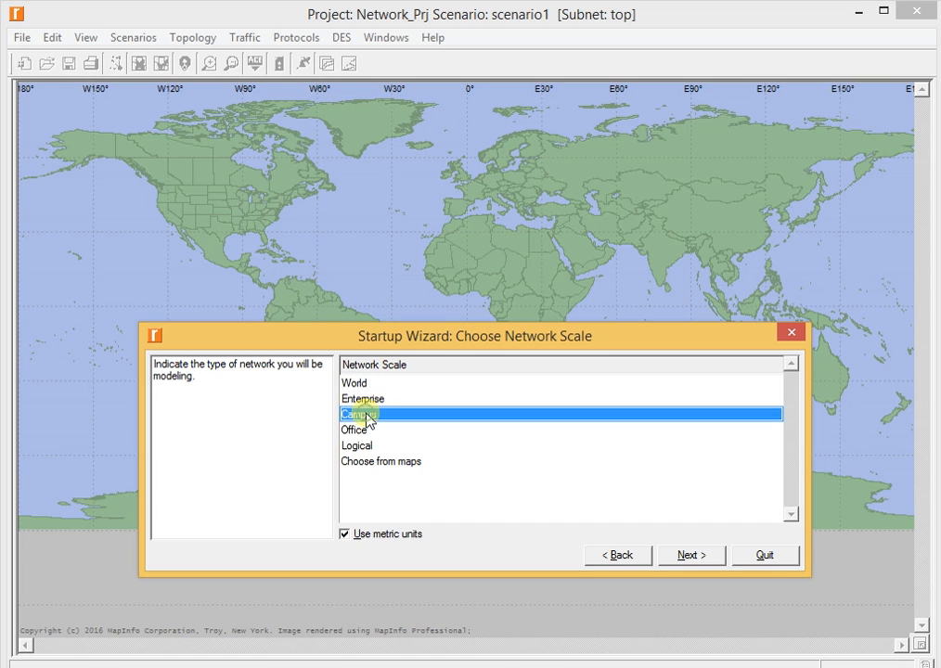
left_click(689, 555)
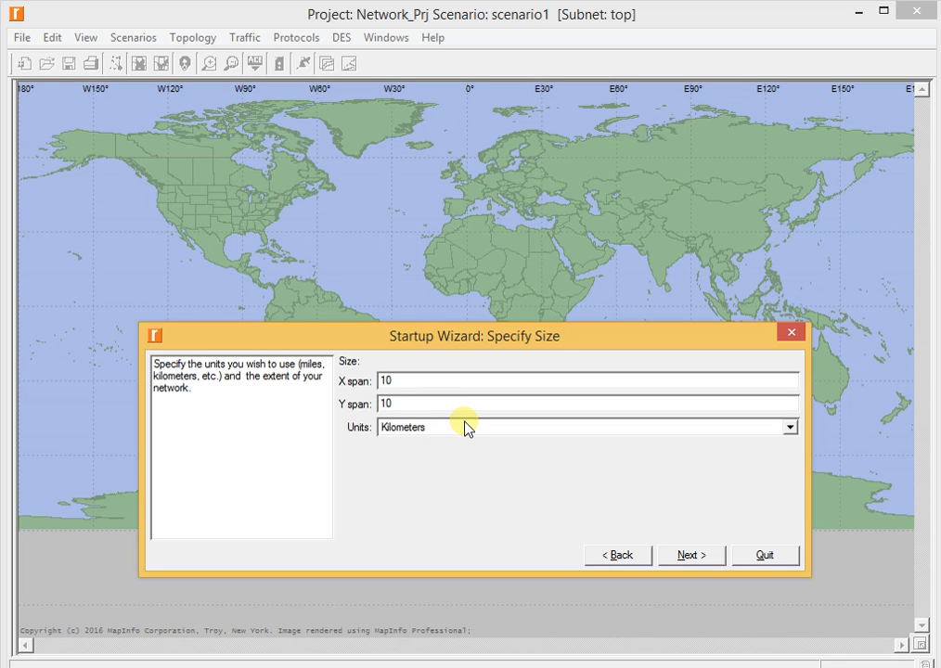
Step: Set the network size to an X span of 1 and a Y span of 1, in miles
left_click(423, 428)
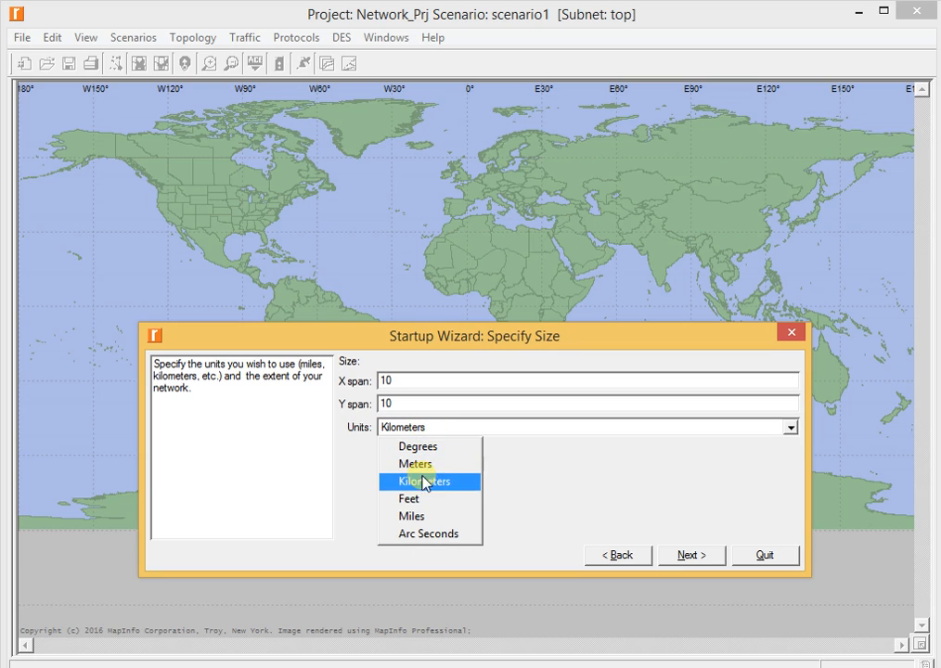
left_click(423, 516)
double_click(412, 381)
type("1")
key("Tab")
type("1")
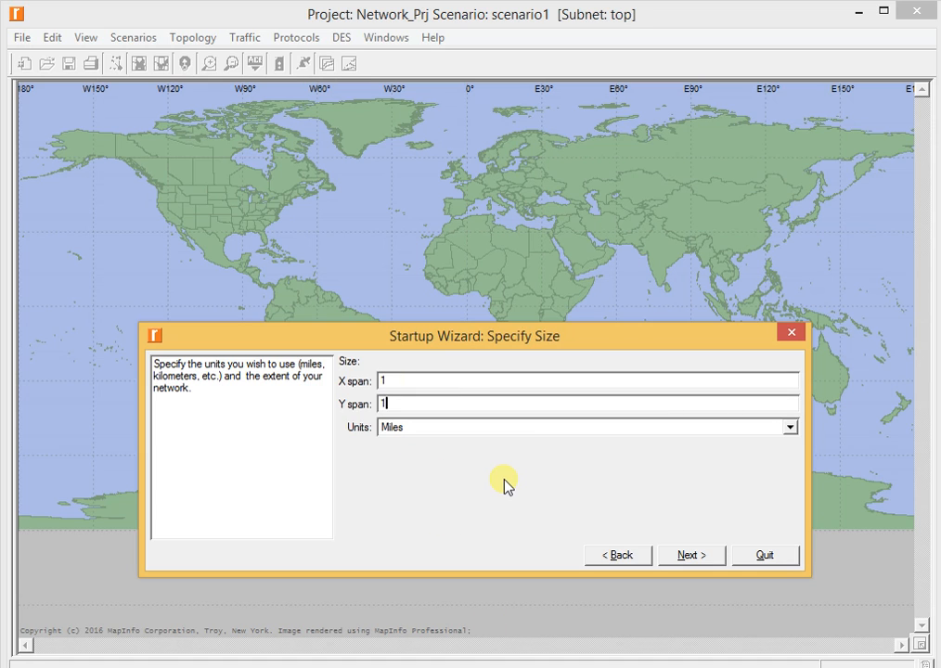
left_click(688, 557)
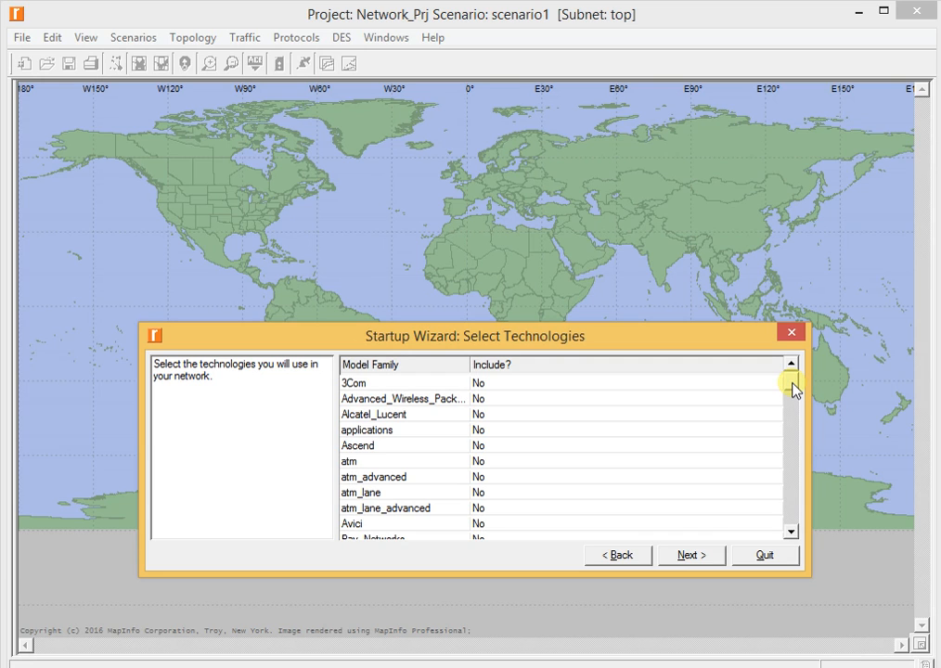
Step: Check the procedure in the lab4 PDF in Chrome, include the internet_toolbox model family in the project and finish the wizard
key("alt+Tab")
key("alt+Tab")
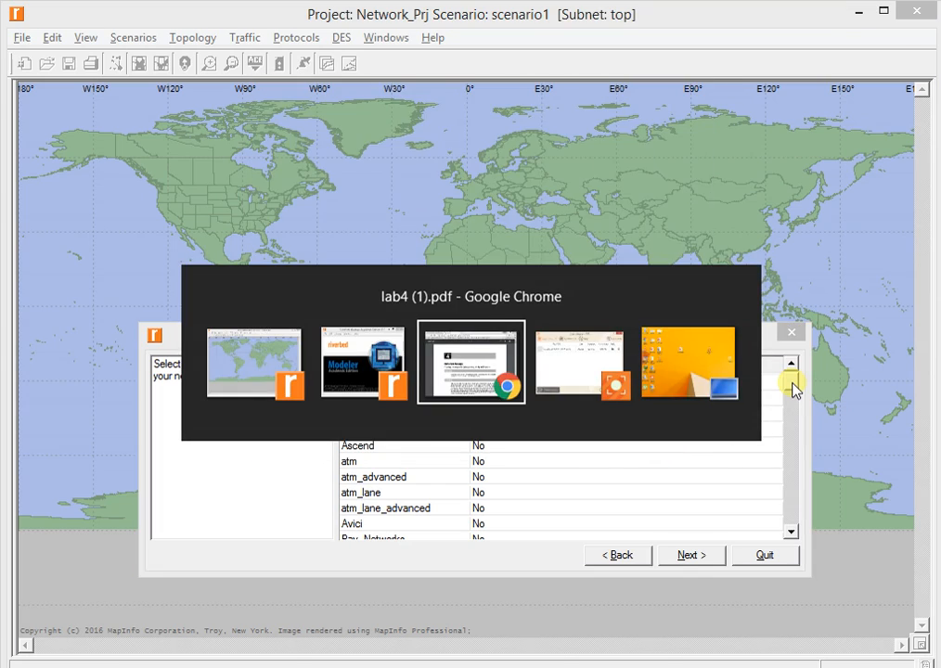
scroll(794, 388, "down", 8)
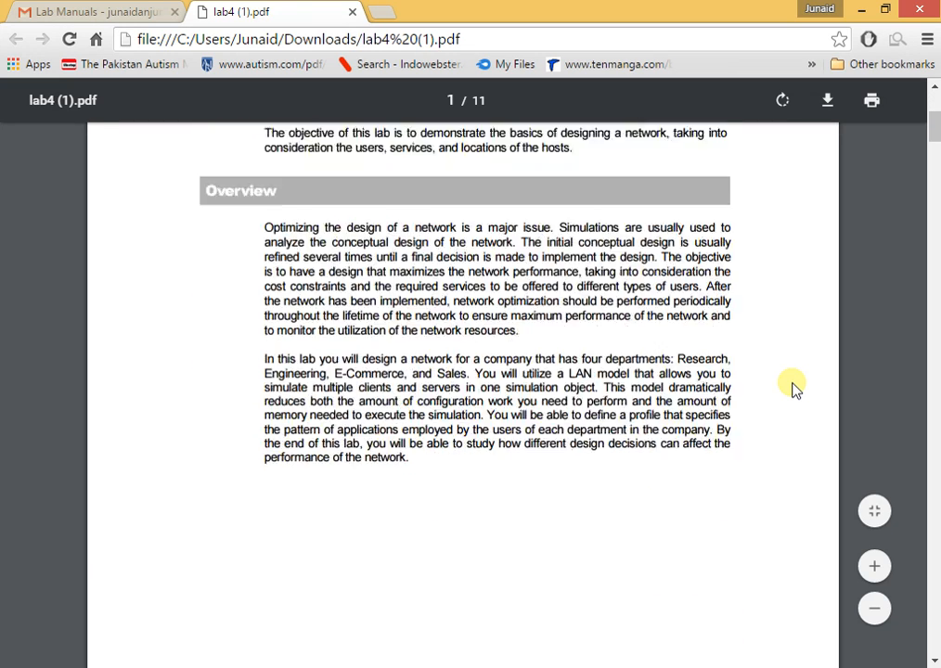
scroll(794, 388, "down", 4)
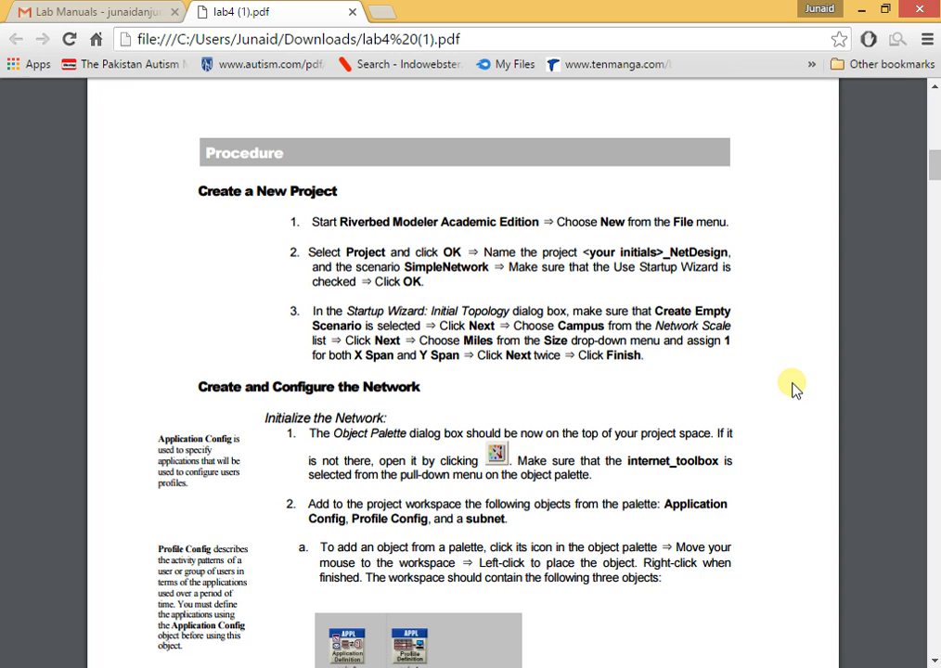
key("alt+Tab")
left_click_drag(791, 390, 792, 445)
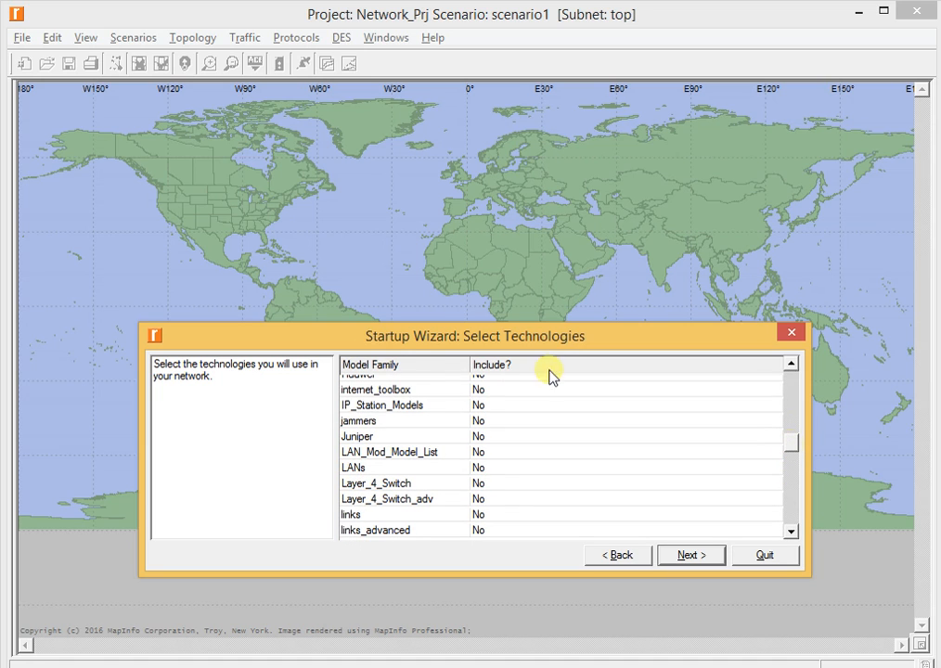
left_click(479, 390)
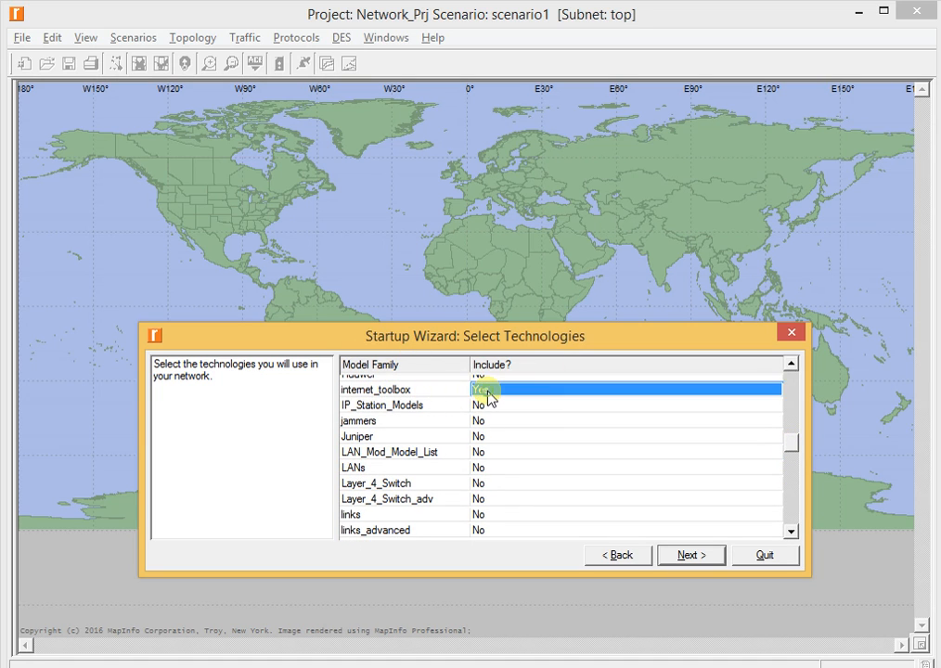
left_click(682, 555)
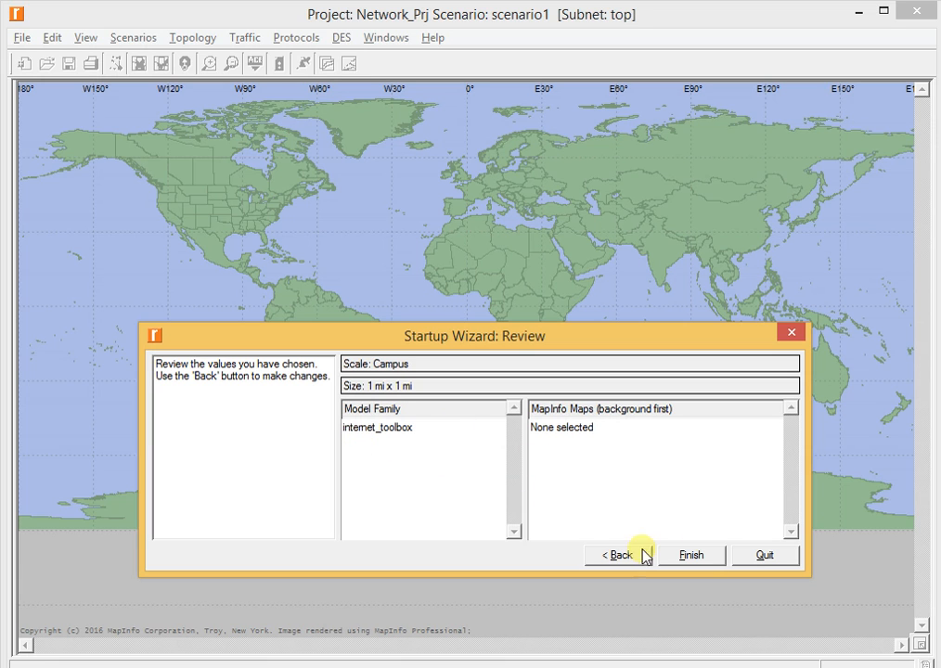
left_click(712, 563)
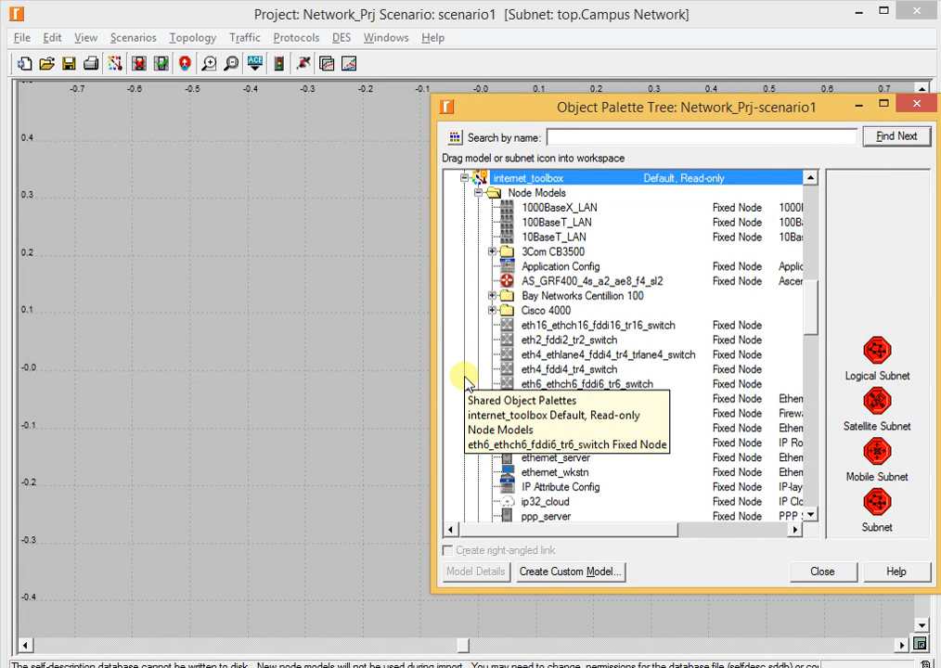
Step: Place an Application Config node in the upper-left area of the workspace and a Profile Config node just to its right
left_click(561, 266)
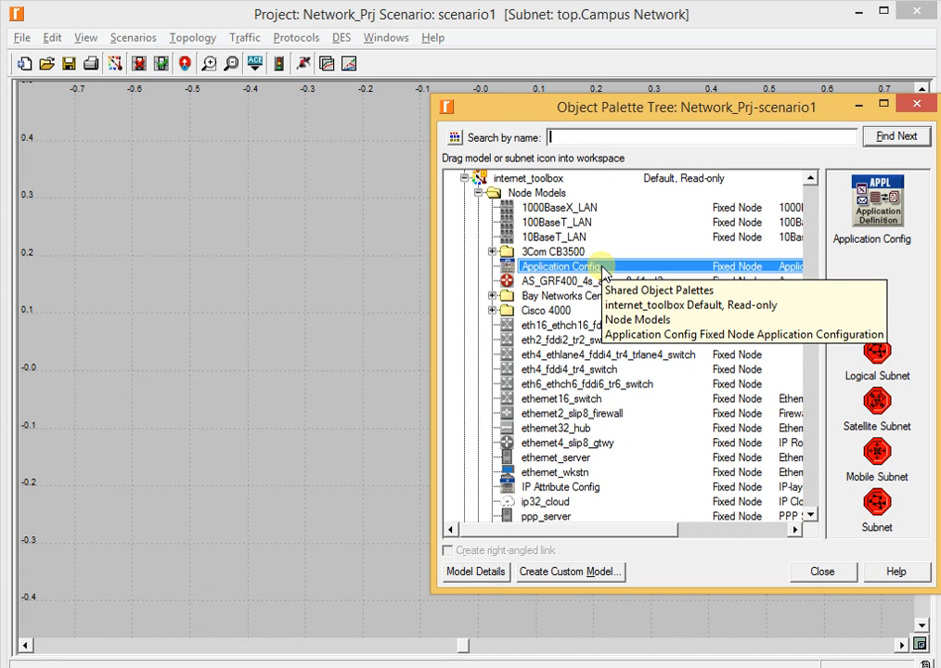
left_click_drag(604, 270, 91, 162)
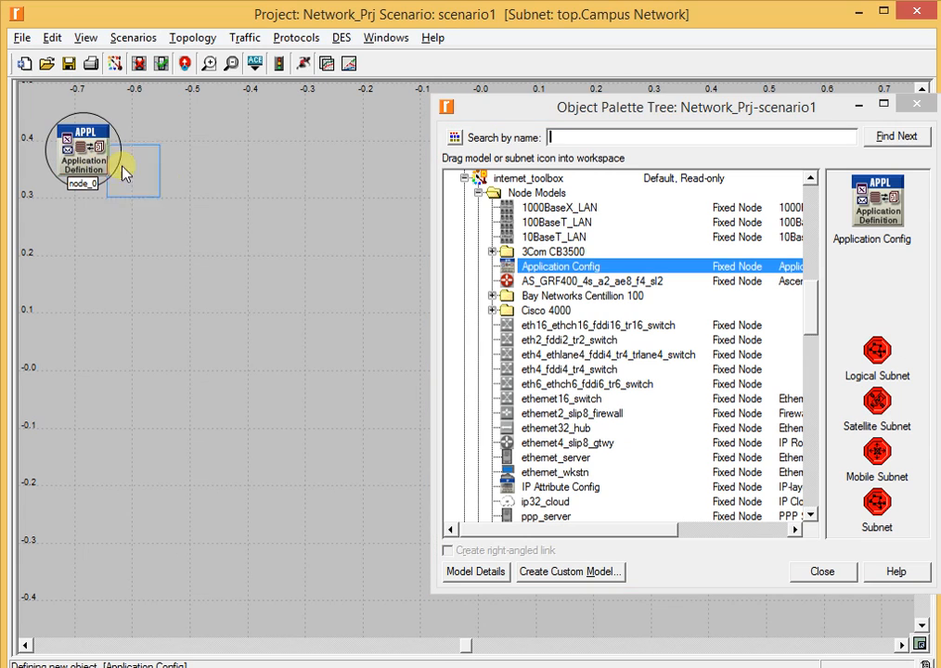
left_click(557, 518)
key("Down")
key("Down")
key("Down")
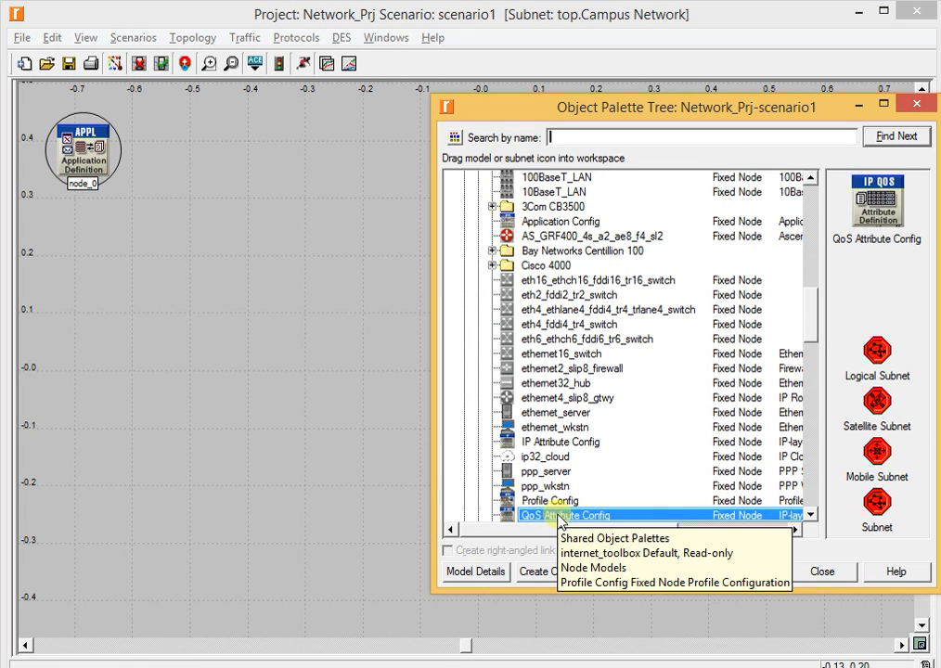
left_click(550, 503)
left_click_drag(548, 502, 168, 146)
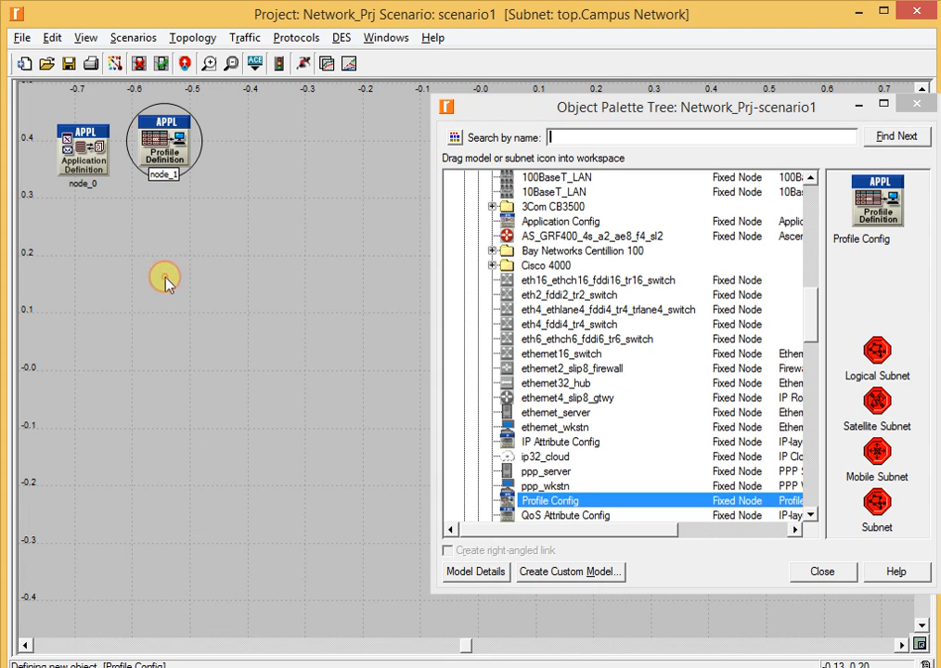
left_click(684, 108)
left_click_drag(175, 130, 169, 147)
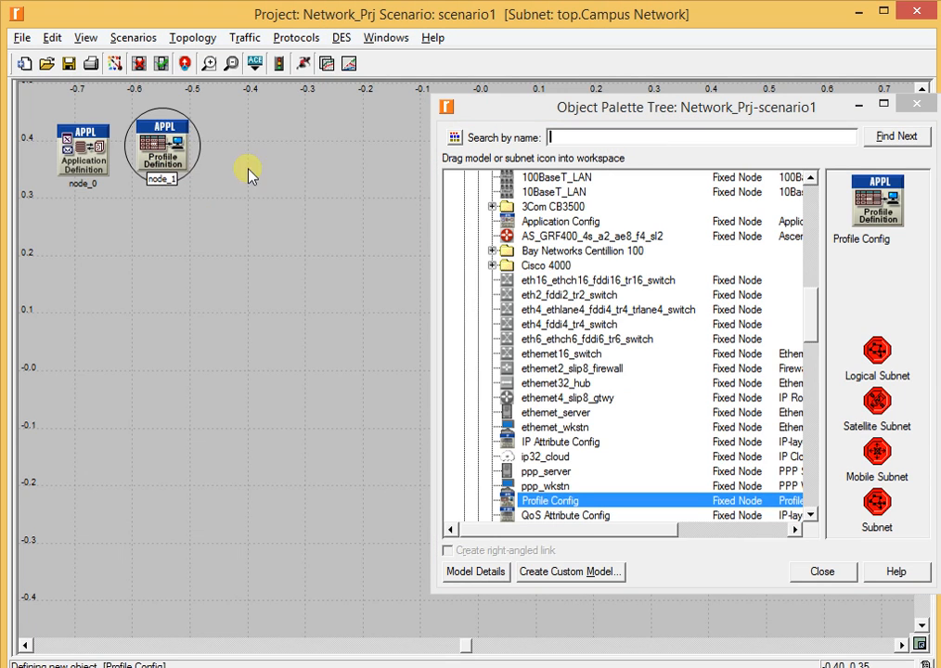
Step: Place one Subnet object in the workspace at about (-0.2, 0.1) and minimize the object palette
left_click_drag(710, 120, 878, 144)
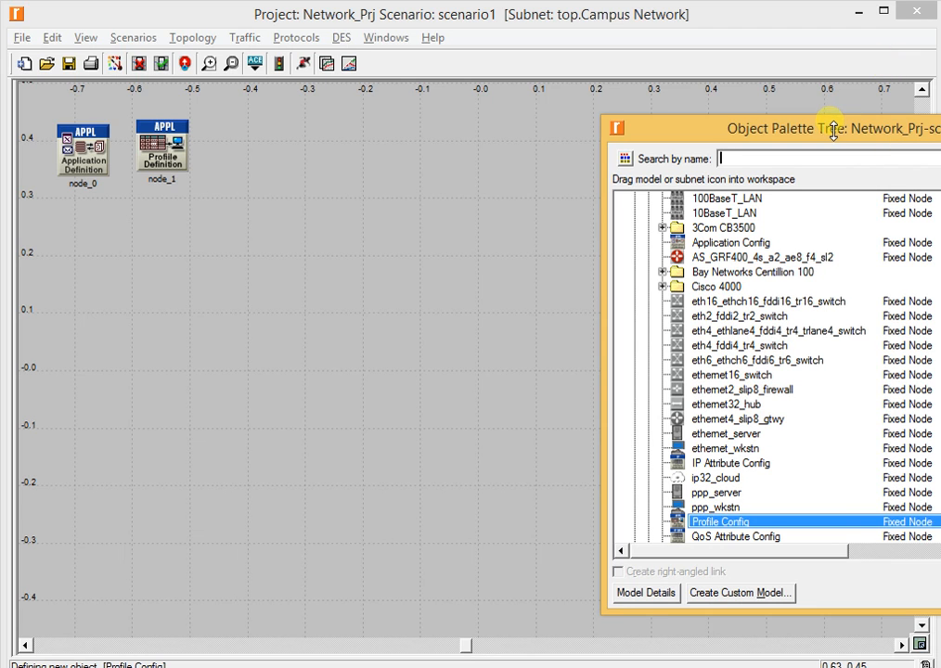
left_click_drag(823, 131, 673, 126)
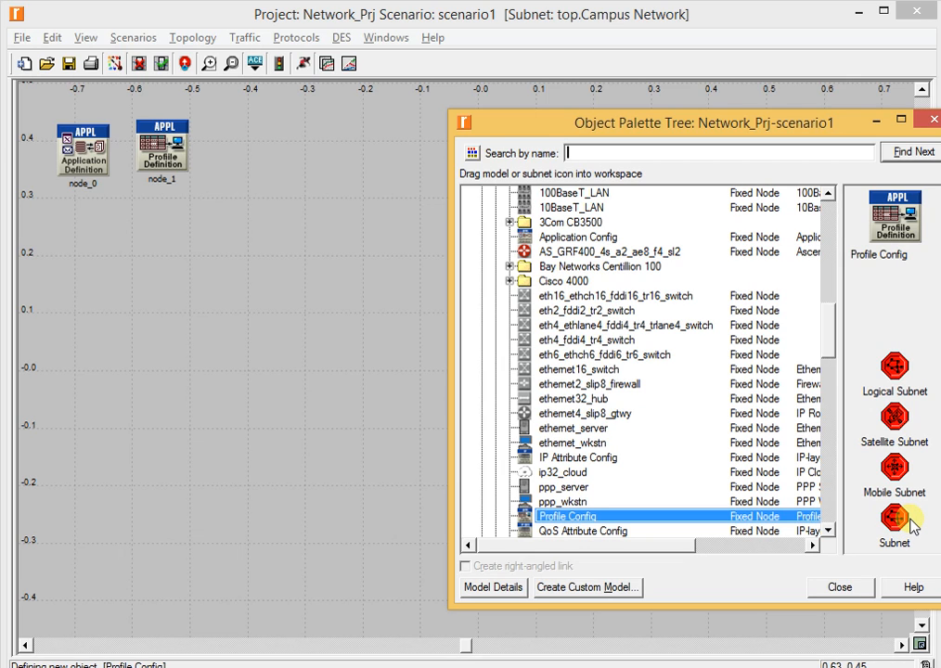
left_click_drag(891, 525, 357, 321)
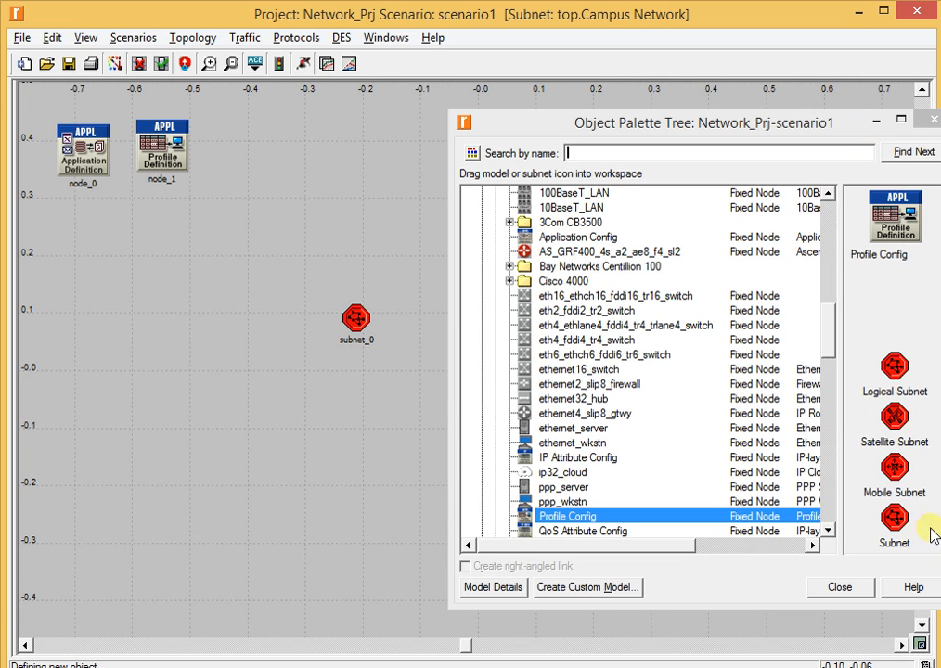
left_click(895, 525)
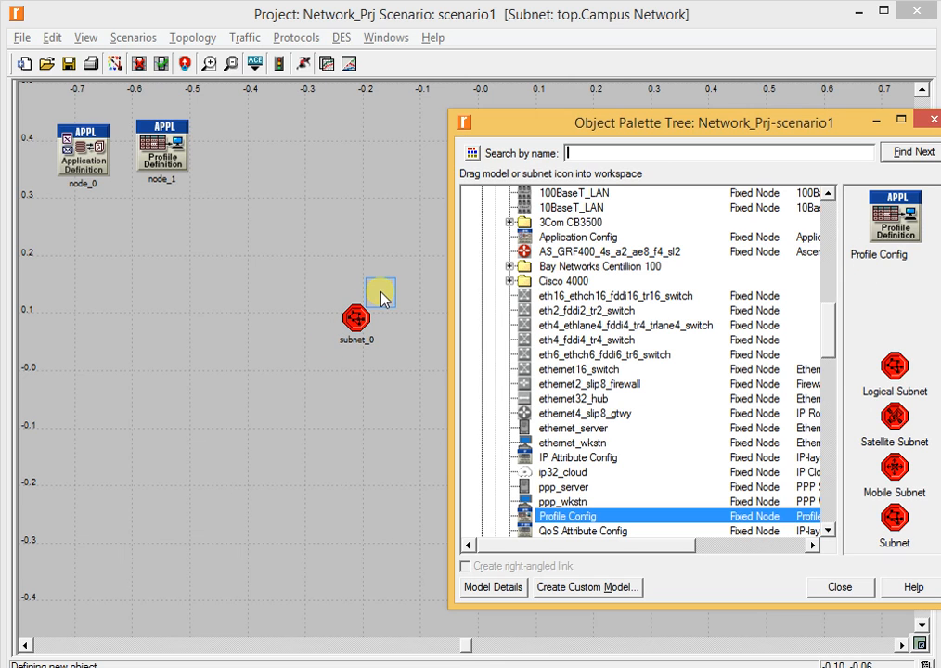
left_click(880, 118)
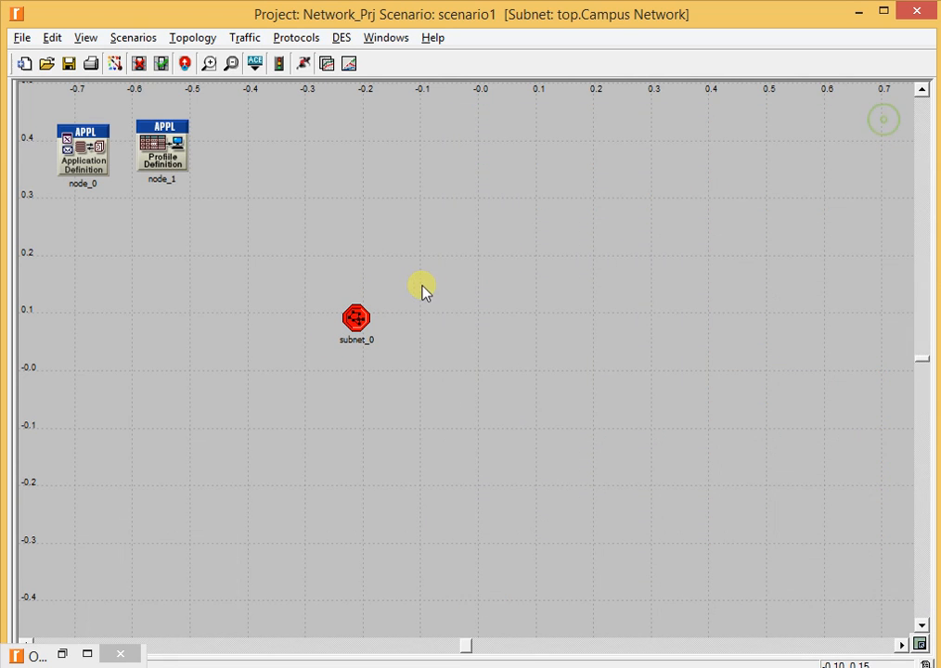
Step: Rename the subnet to Engineering and move it to about (0.1, 0.1) in the workspace
left_click(359, 319)
right_click(355, 317)
left_click(388, 343)
type("Engineering")
key("Return")
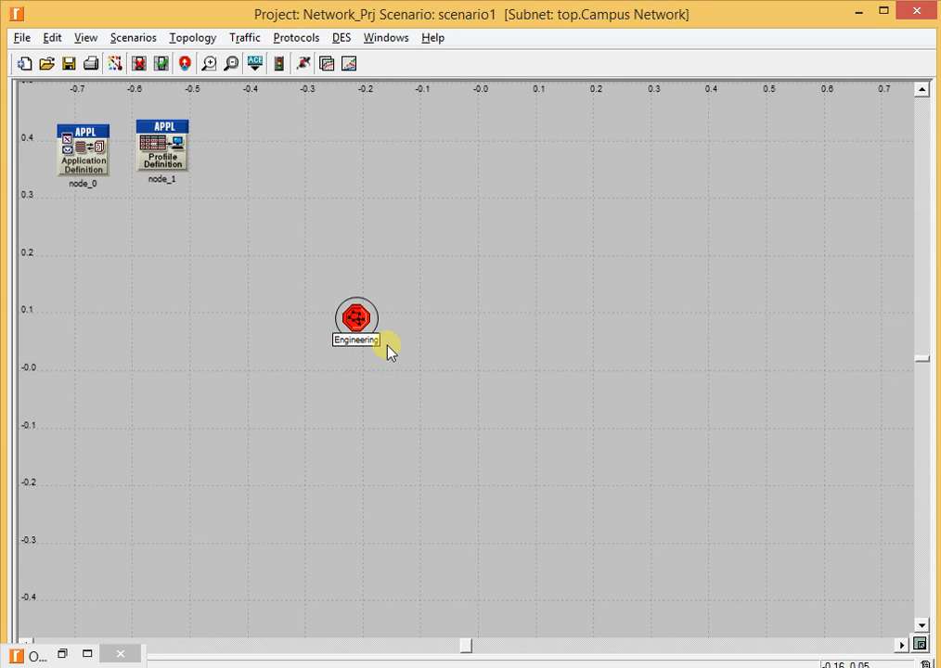
left_click_drag(357, 318, 531, 319)
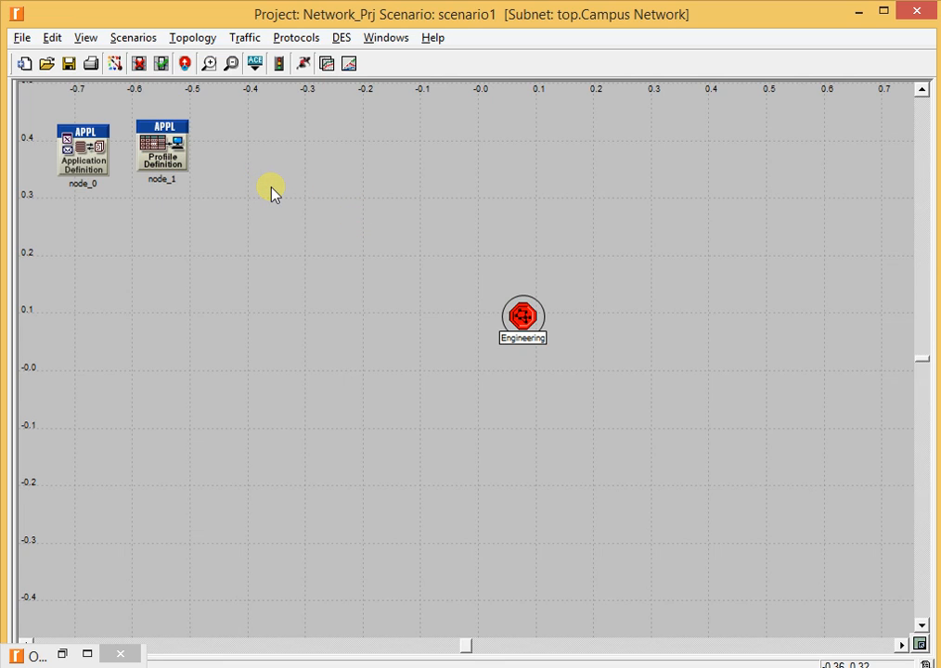
left_click_drag(270, 189, 251, 202)
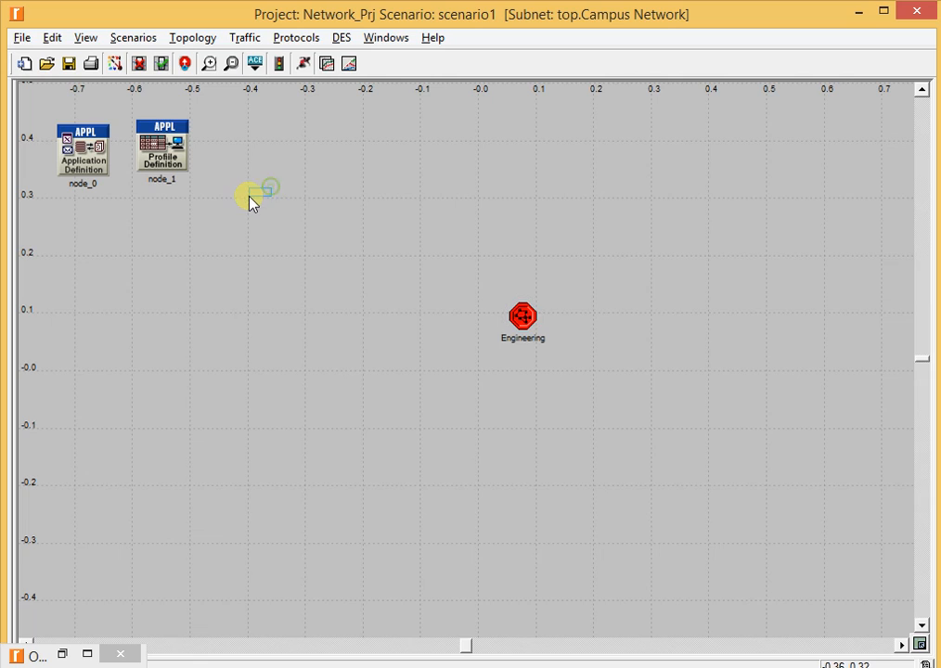
right_click(80, 147)
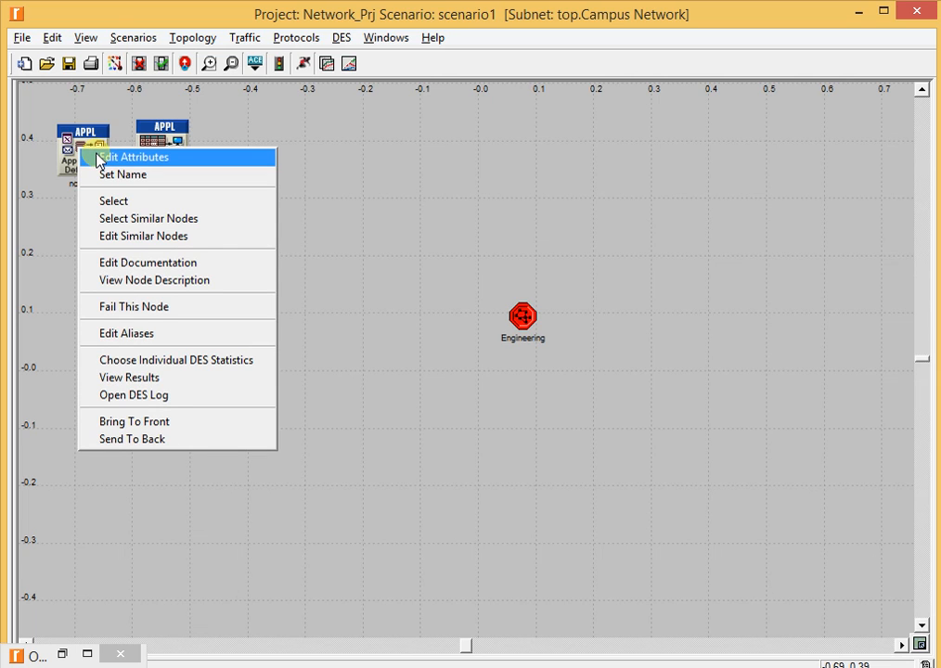
left_click(98, 158)
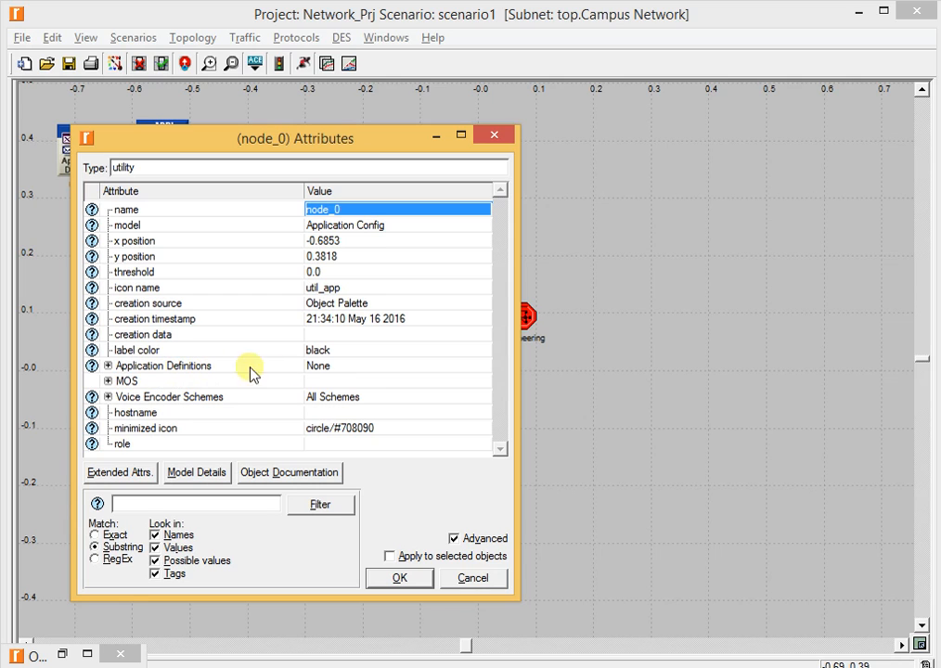
left_click(338, 369)
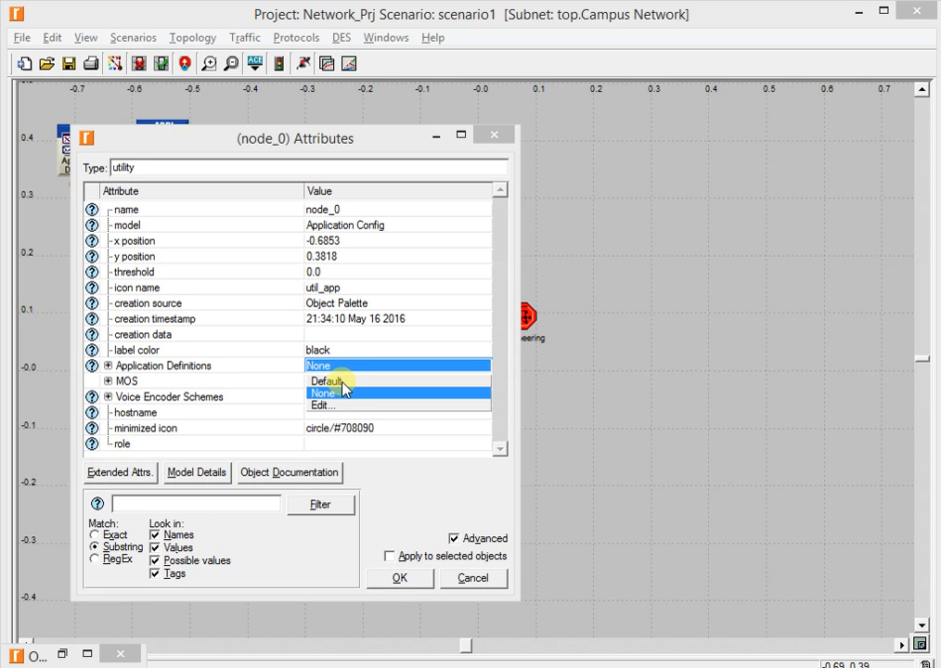
left_click(343, 381)
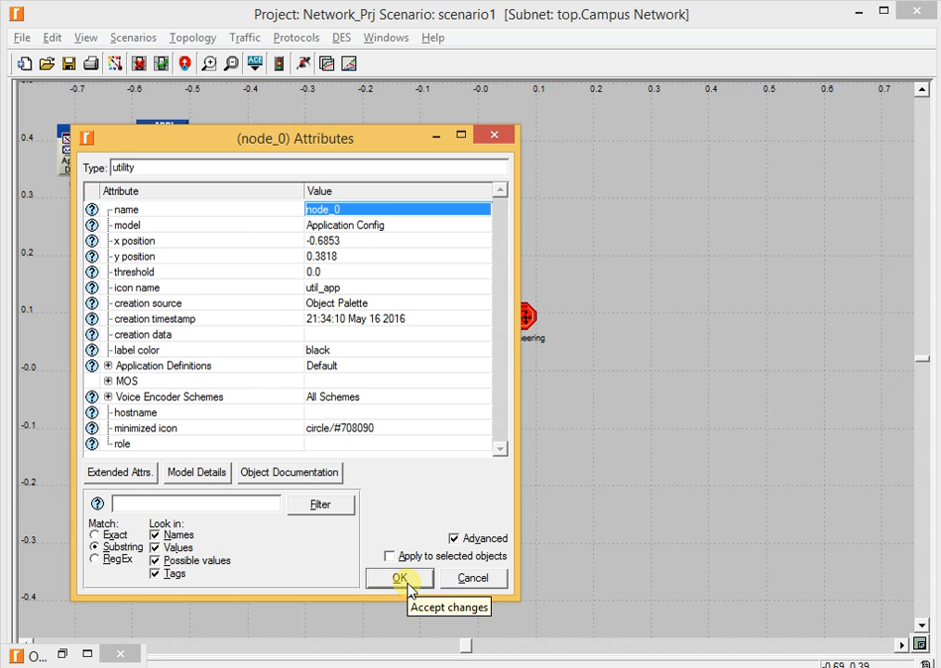
left_click(490, 138)
Step: Set Application Definitions to Default in the attributes of the Application Config node and accept the changes
right_click(83, 146)
left_click(112, 154)
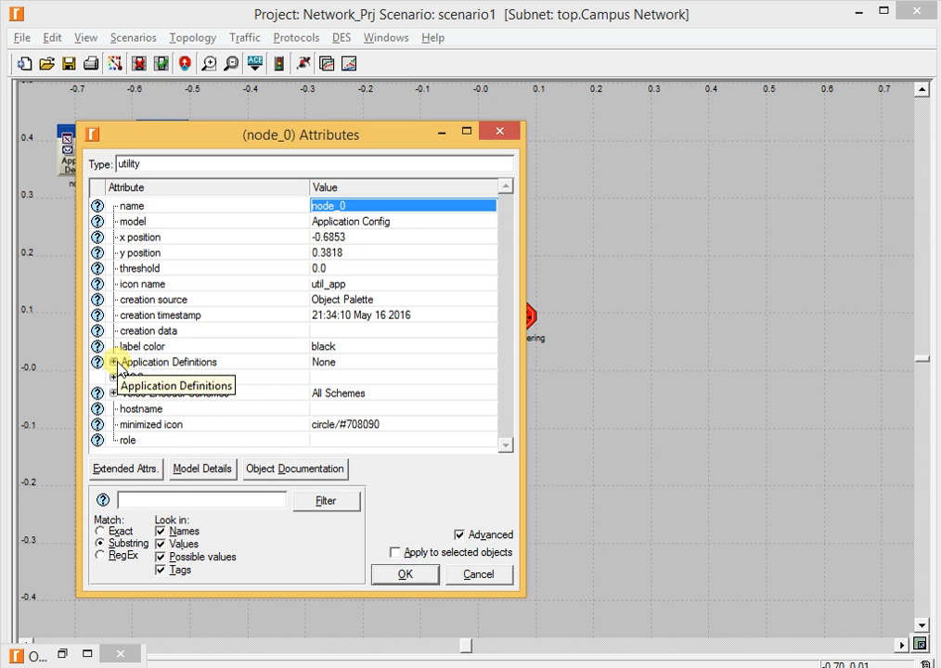
left_click(343, 364)
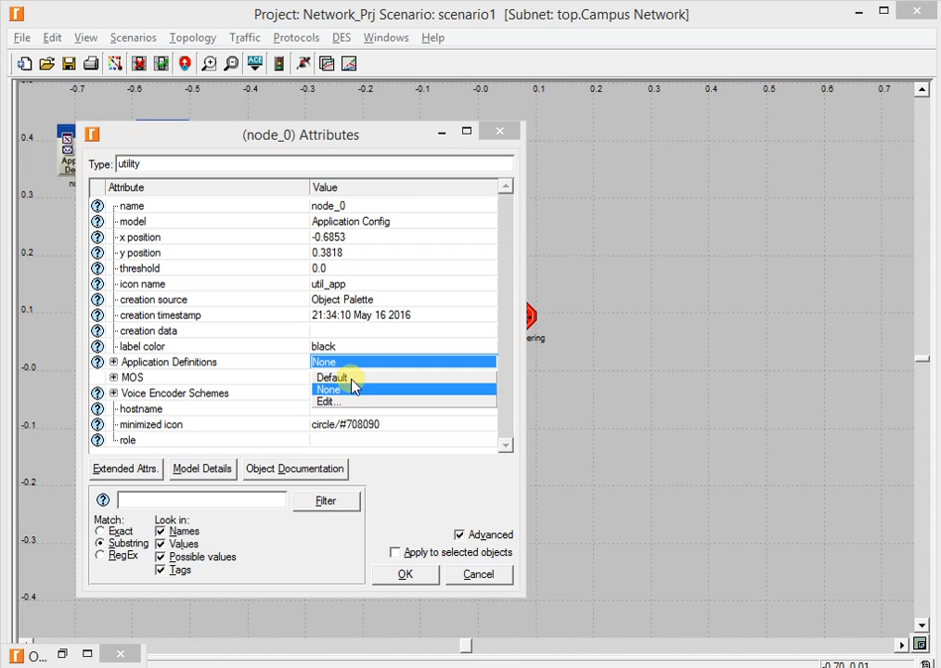
left_click(348, 380)
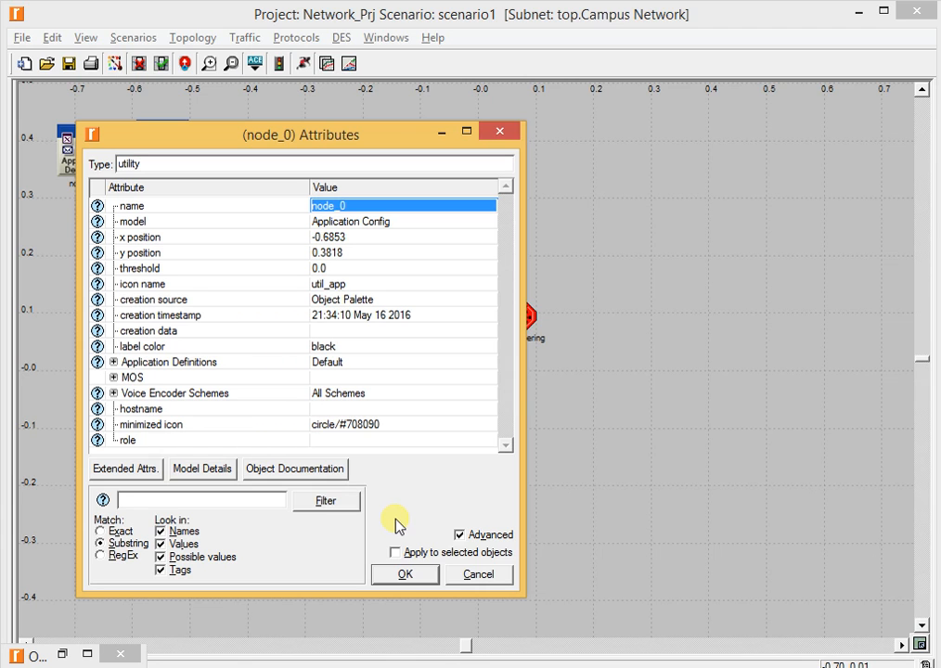
left_click(406, 577)
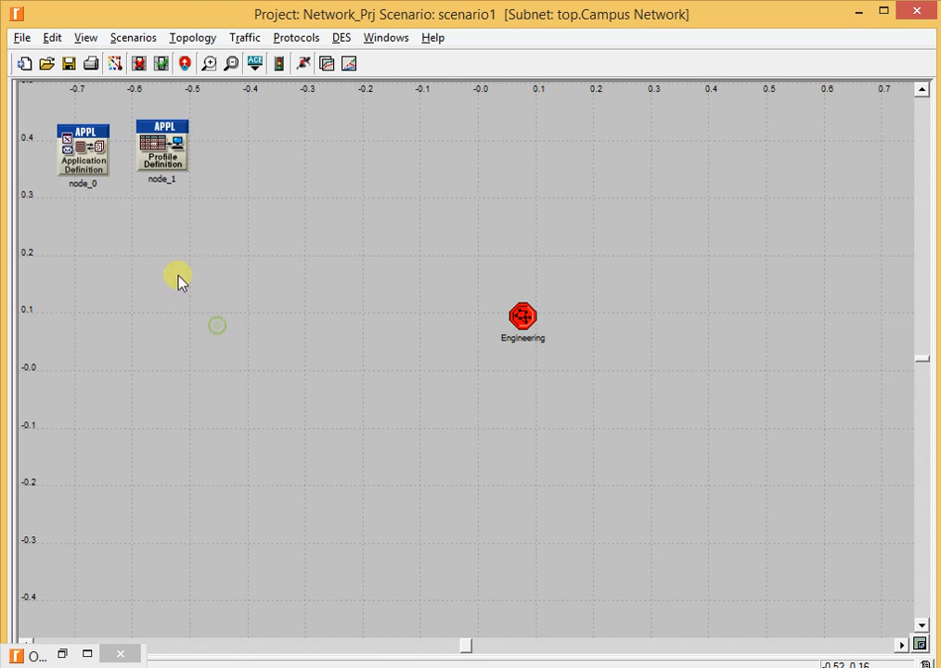
Step: Move the Profile Config node to about (-0.54, 0.38) and set its Profile Configuration to Sample Profiles
left_click_drag(156, 151, 161, 158)
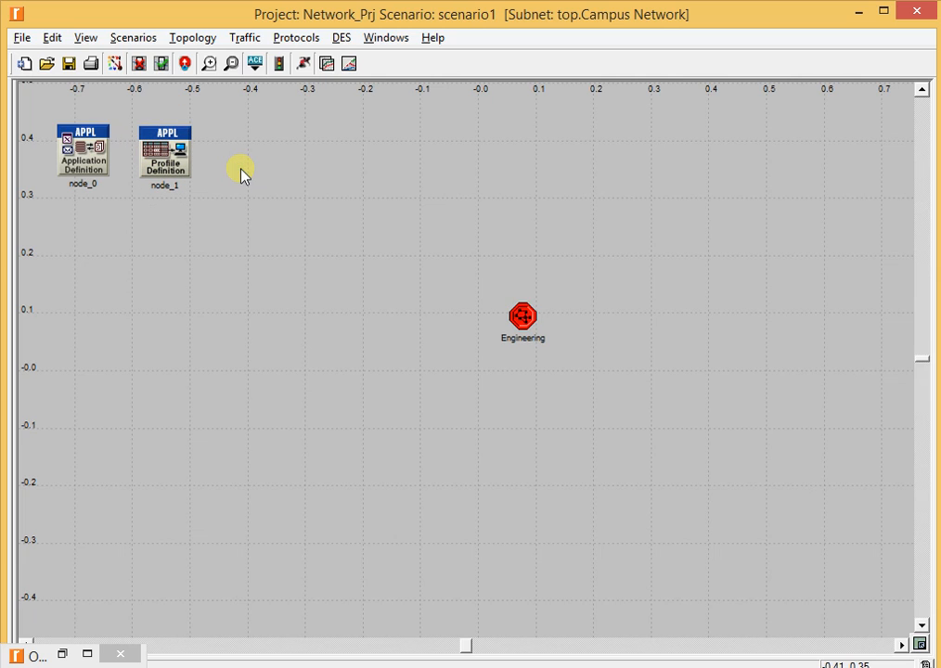
right_click(178, 159)
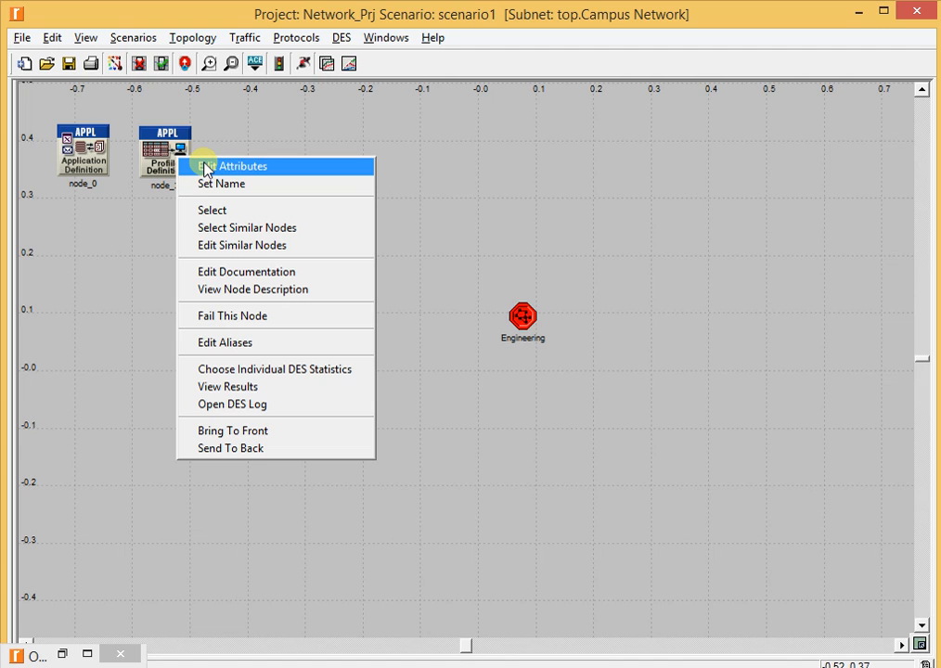
left_click(206, 168)
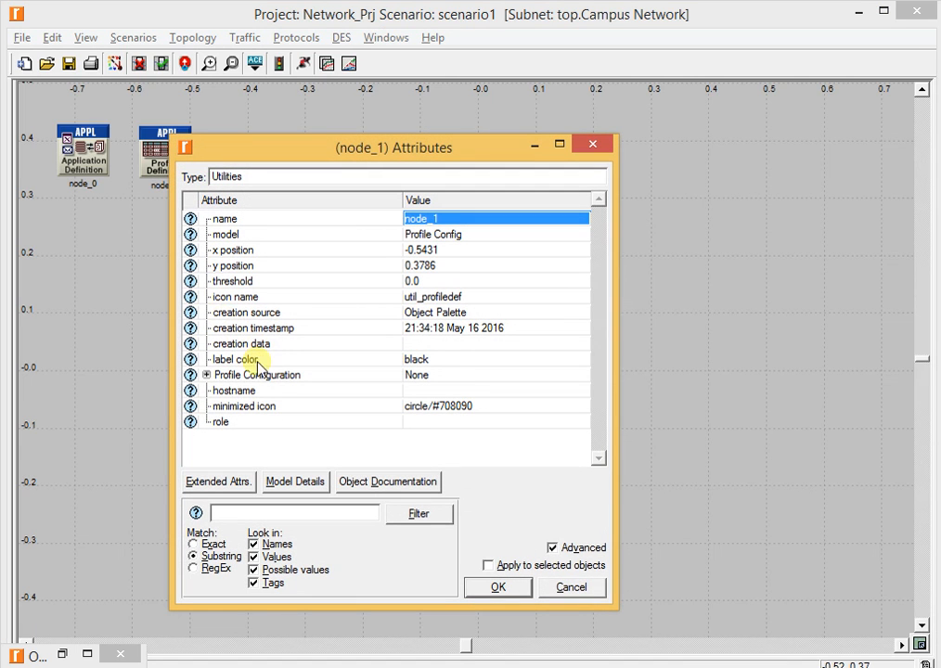
left_click(442, 380)
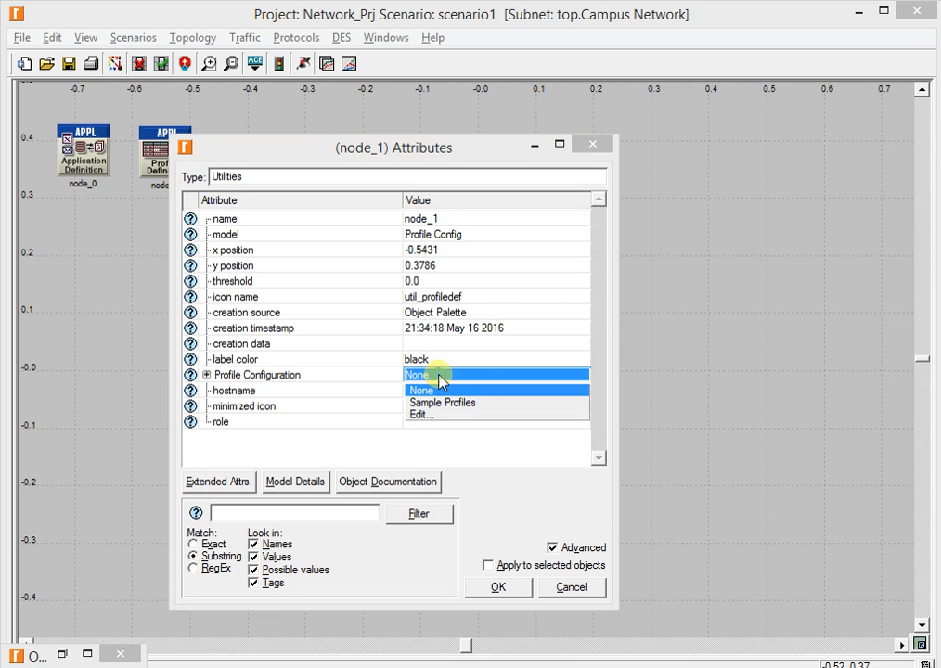
left_click(478, 405)
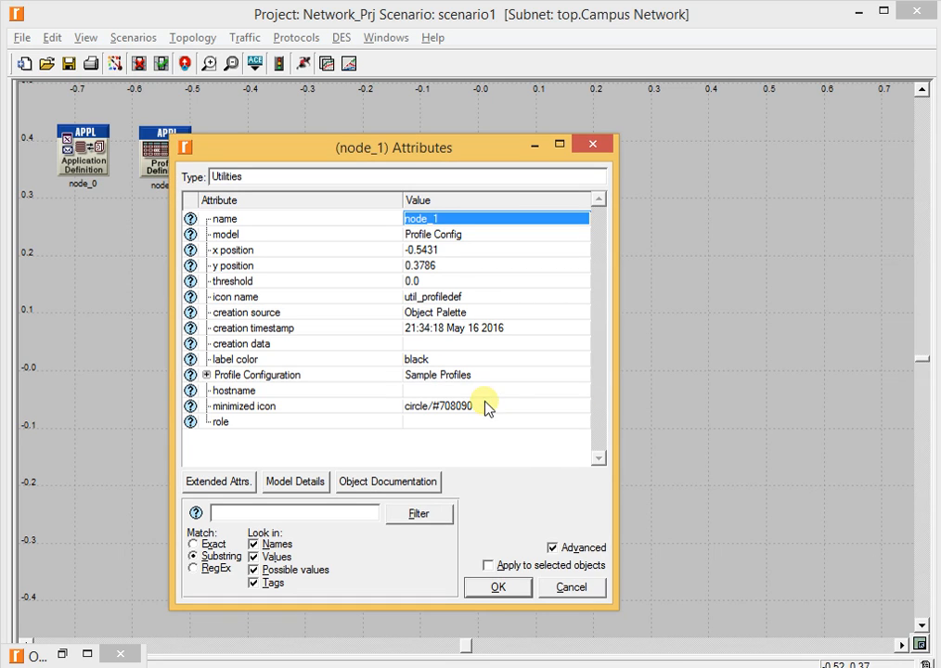
left_click(499, 594)
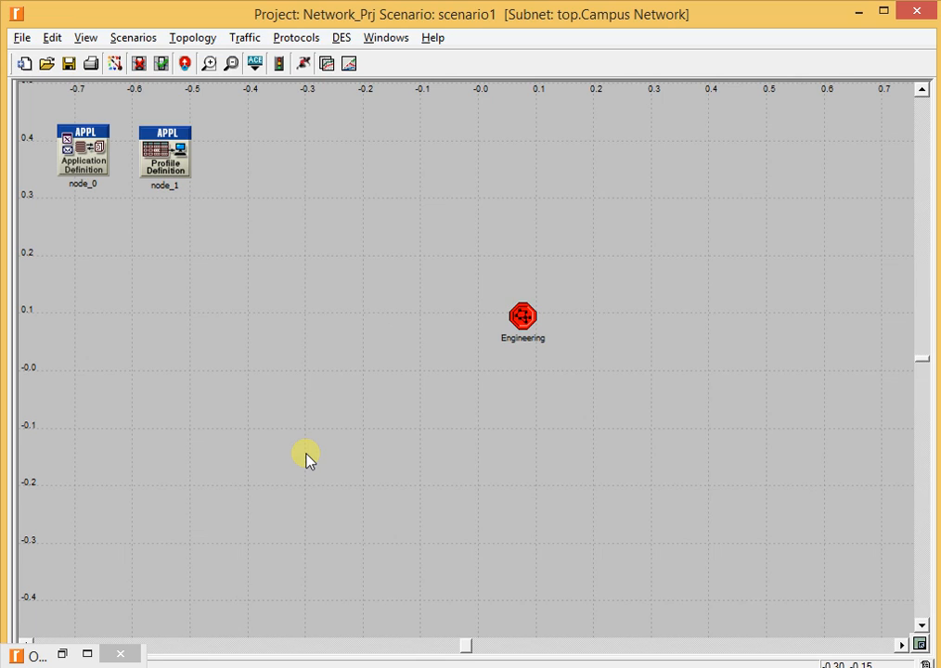
Step: Enter the Engineering subnet and place a 10BaseT_LAN node at about (-0.054, 0.008) with the restored object palette
left_click(516, 314)
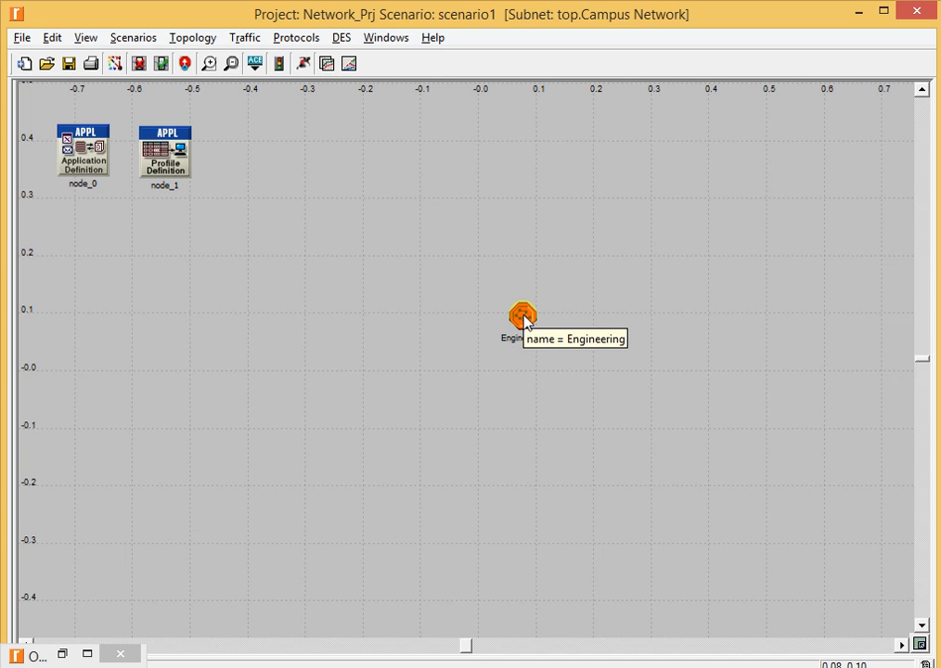
double_click(523, 316)
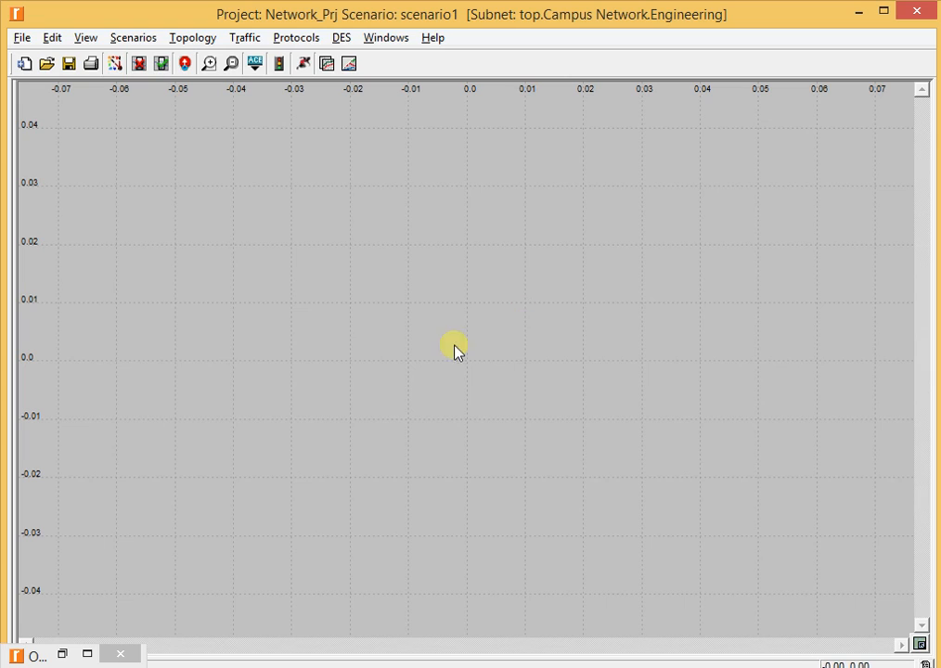
left_click(61, 656)
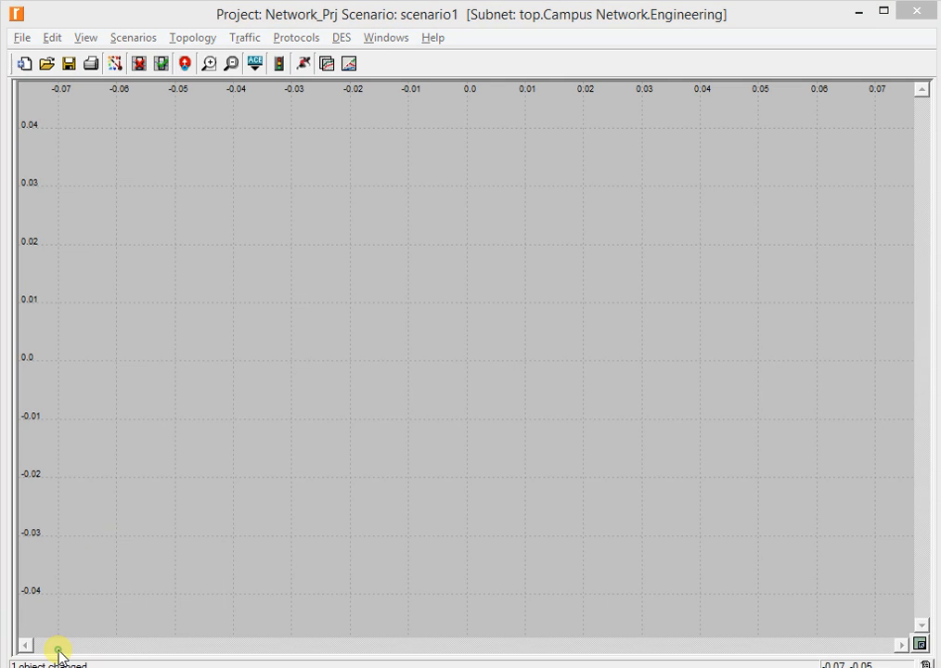
left_click_drag(830, 316, 830, 309)
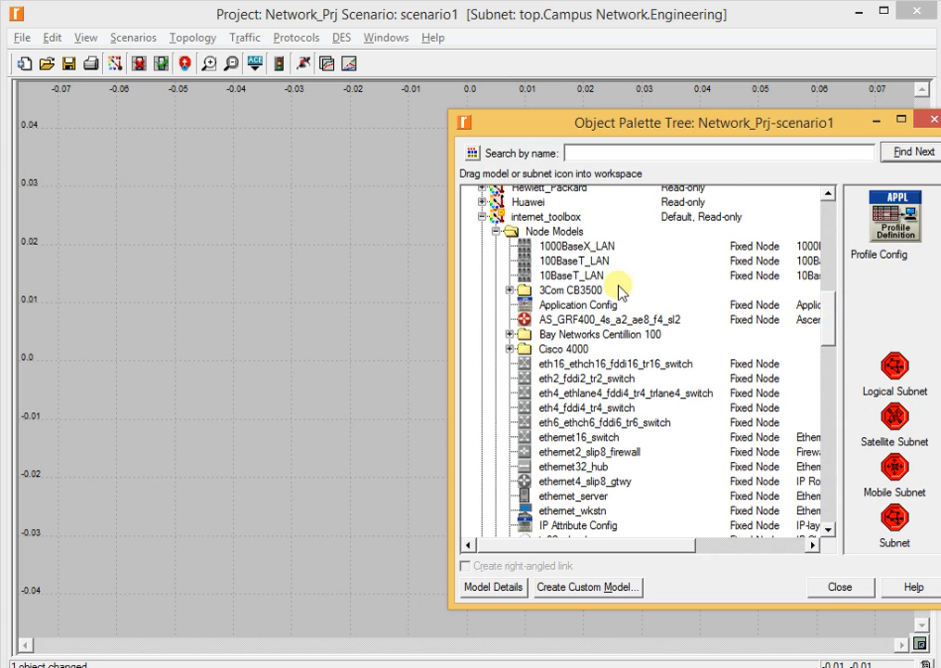
left_click(570, 277)
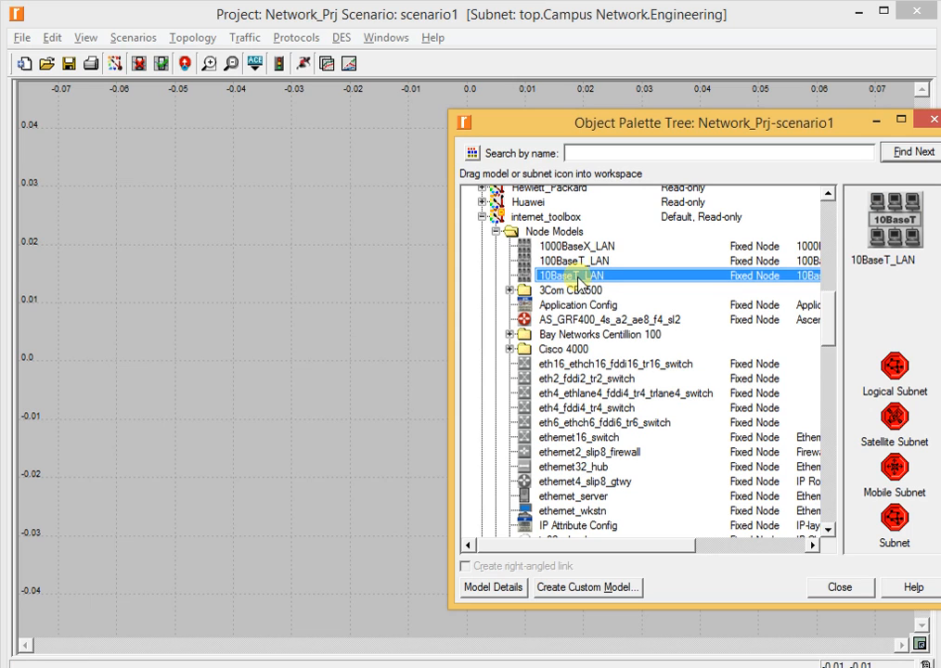
left_click_drag(594, 278, 158, 320)
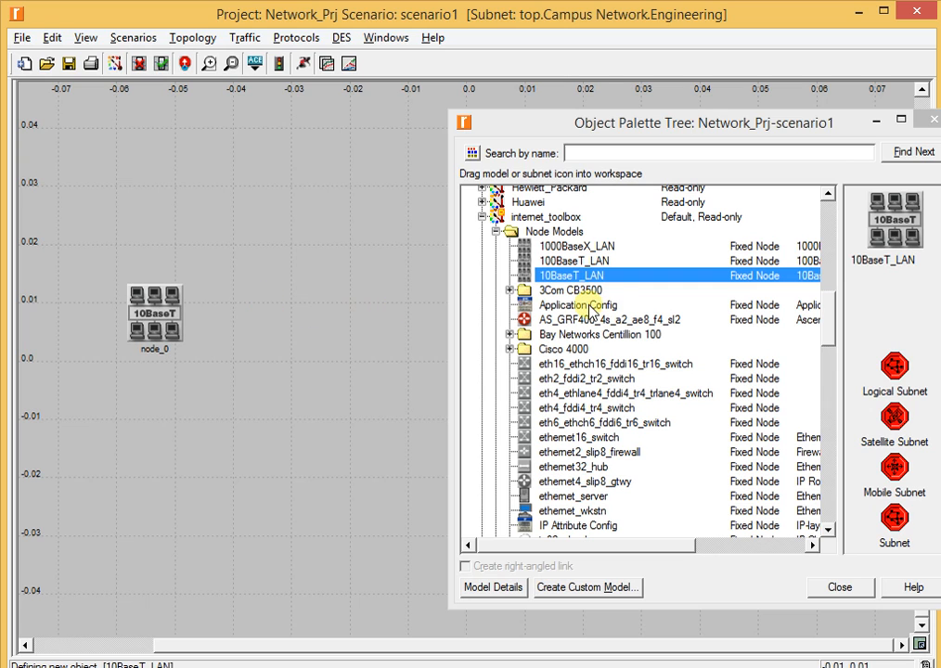
left_click(557, 306)
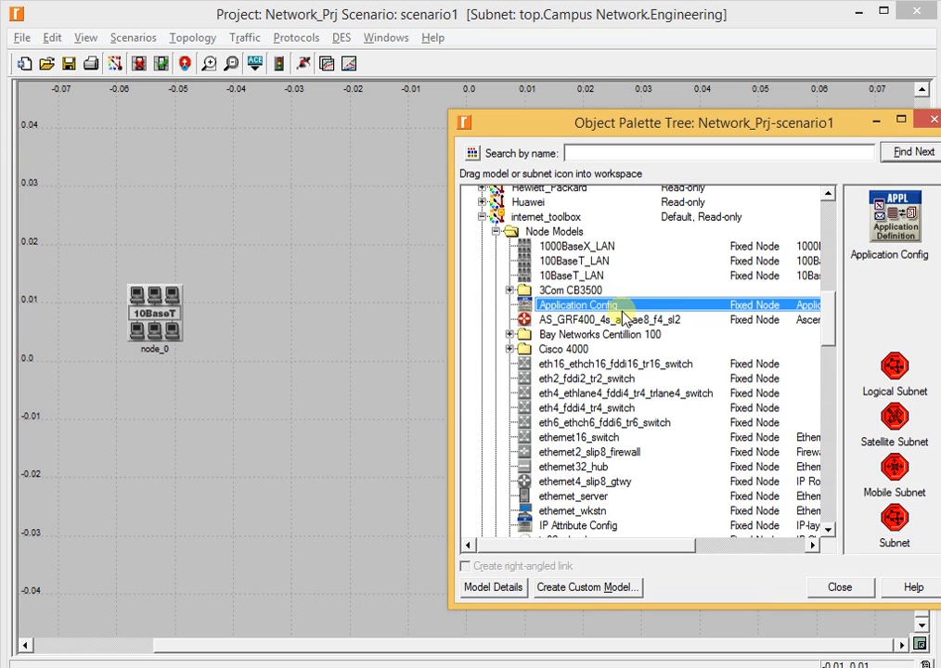
left_click(589, 275)
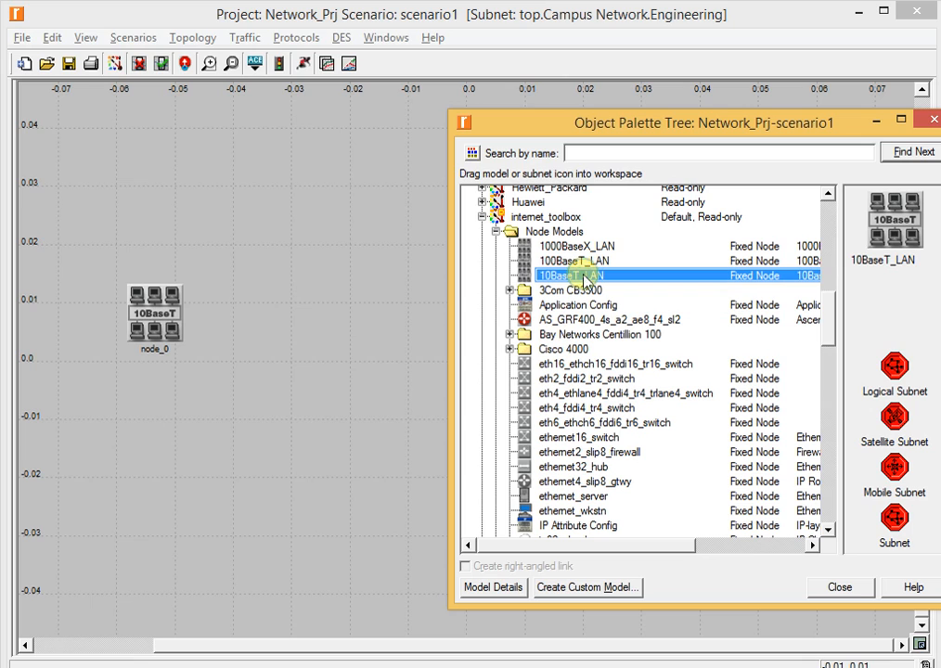
left_click(555, 261)
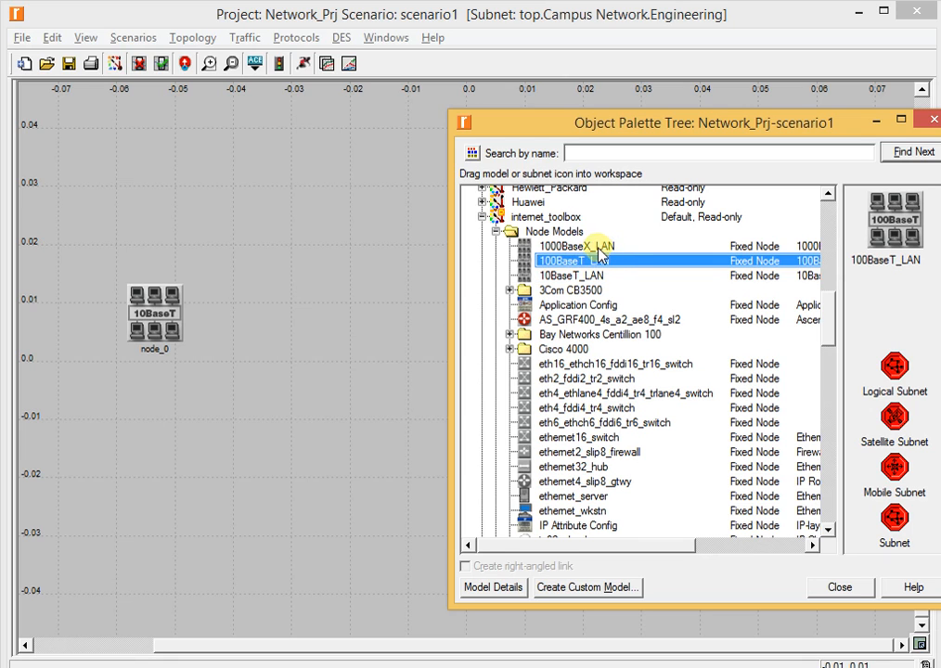
left_click(599, 246)
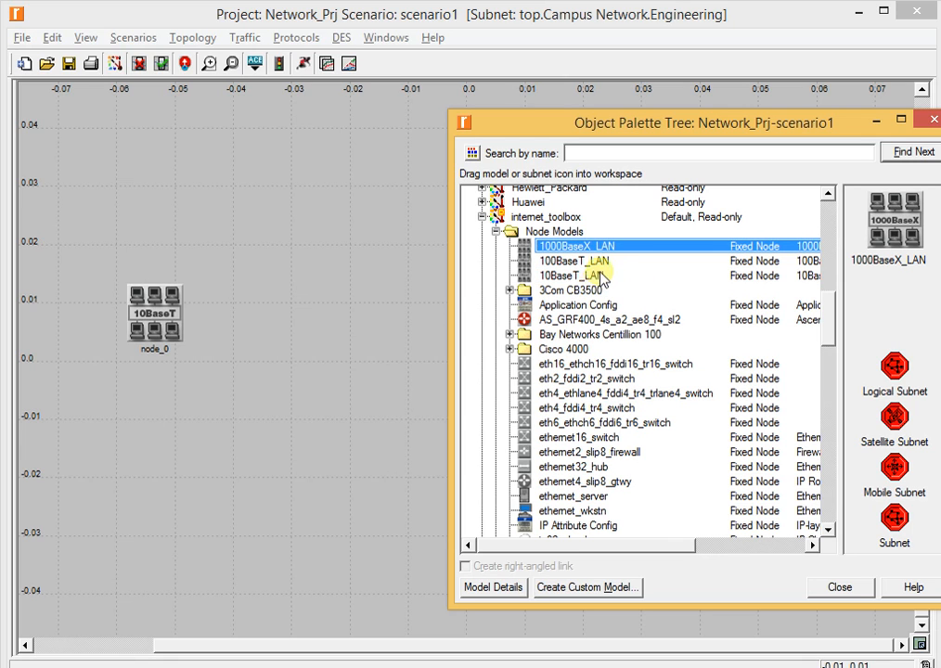
left_click(602, 276)
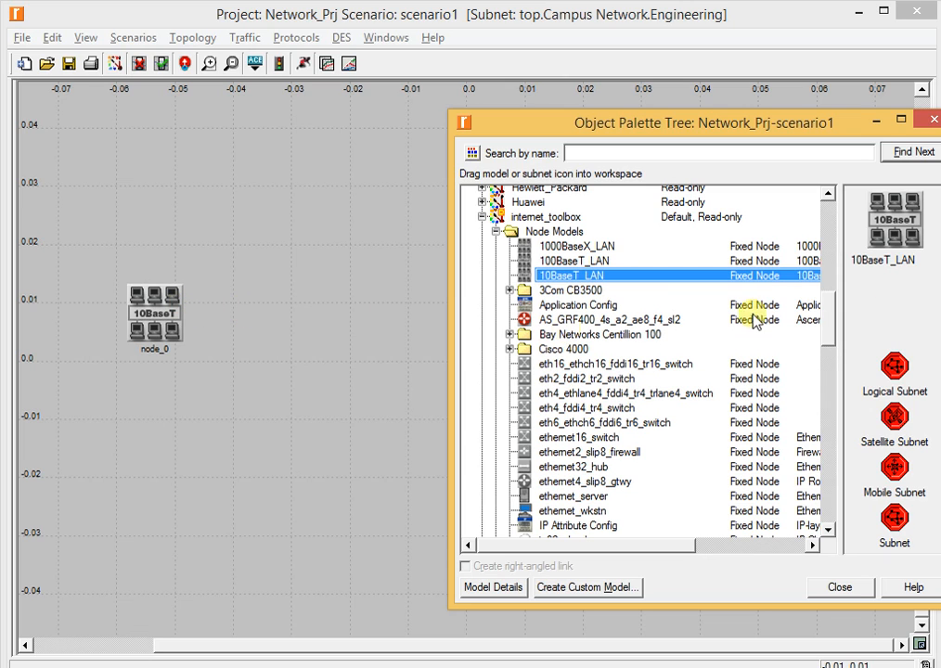
Step: Place an ethernet16_switch at about (-0.025, 0.008), connect the 10BaseT LAN node to it with a 10BaseT link and minimize the object palette
left_click(608, 442)
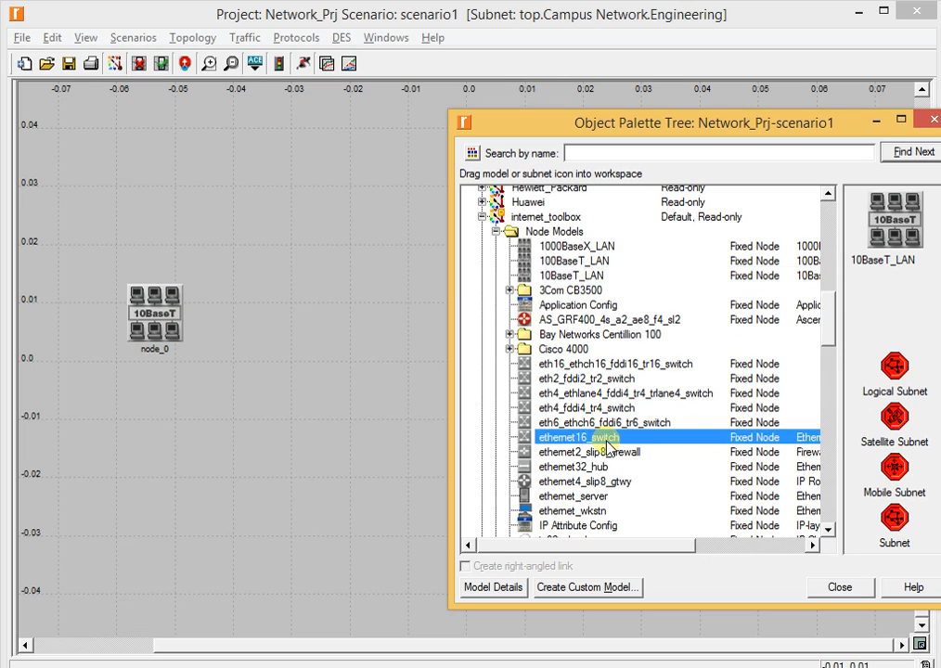
left_click_drag(608, 442, 329, 327)
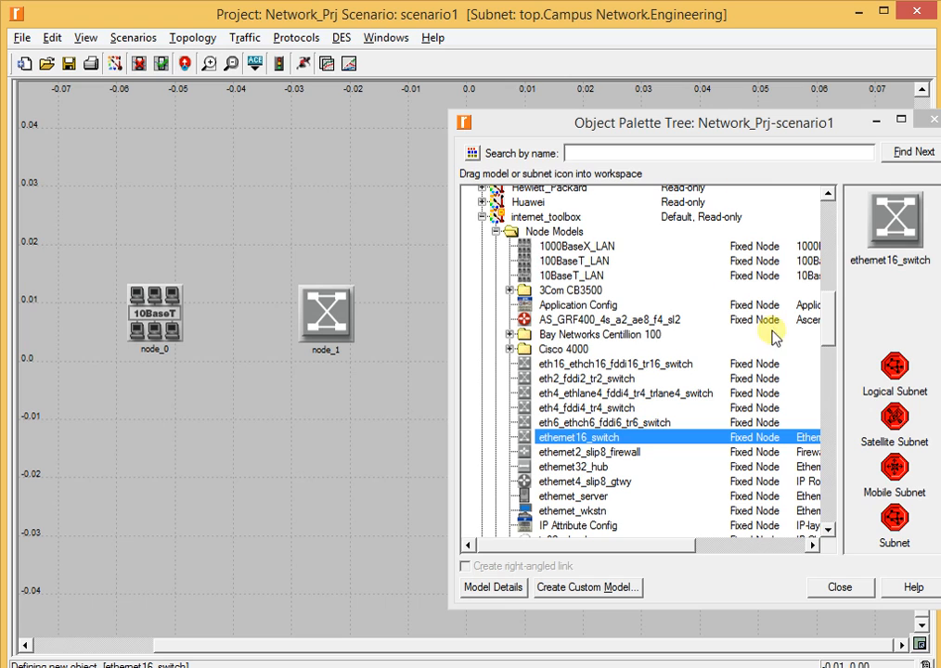
left_click(827, 321)
left_click_drag(827, 322, 825, 366)
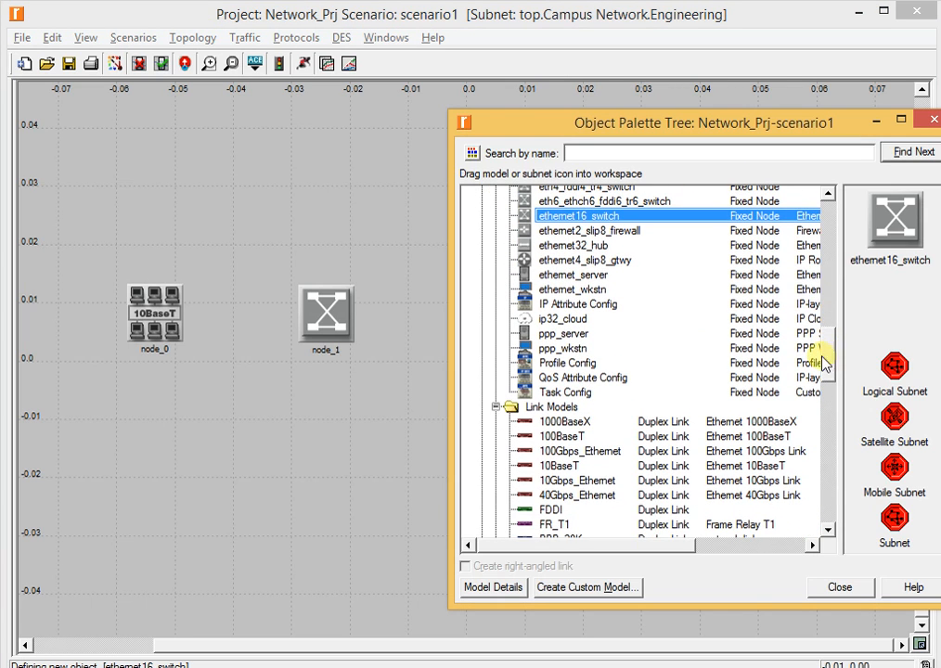
left_click_drag(560, 471, 317, 414)
left_click(159, 312)
left_click(332, 316)
right_click(316, 500)
left_click(377, 496)
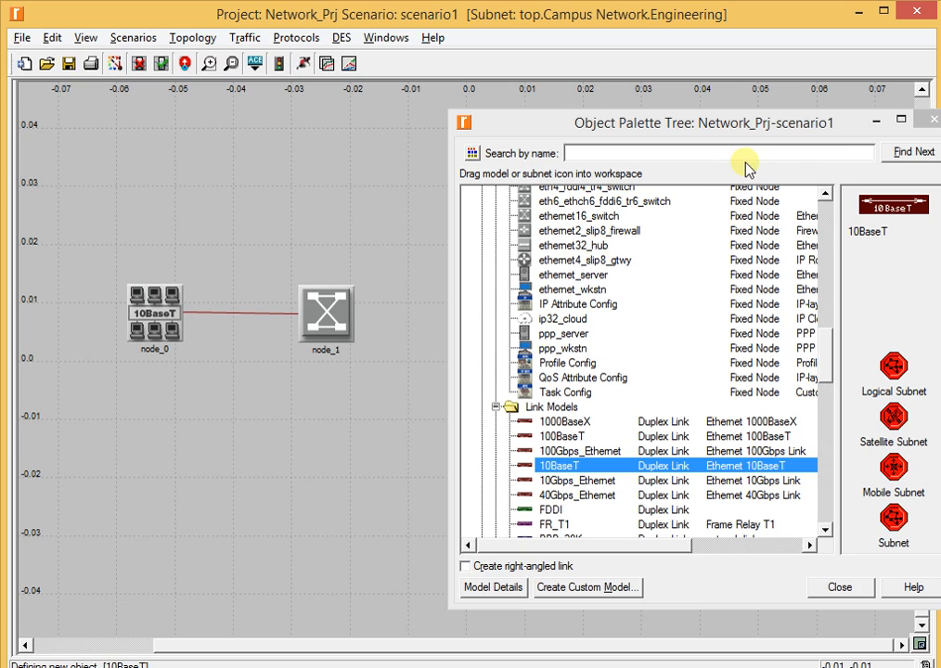
left_click(872, 120)
Step: Move the Ethernet switch to about (-0.02, 0.008), farther from the LAN node, and name it Switch
left_click_drag(327, 314, 356, 313)
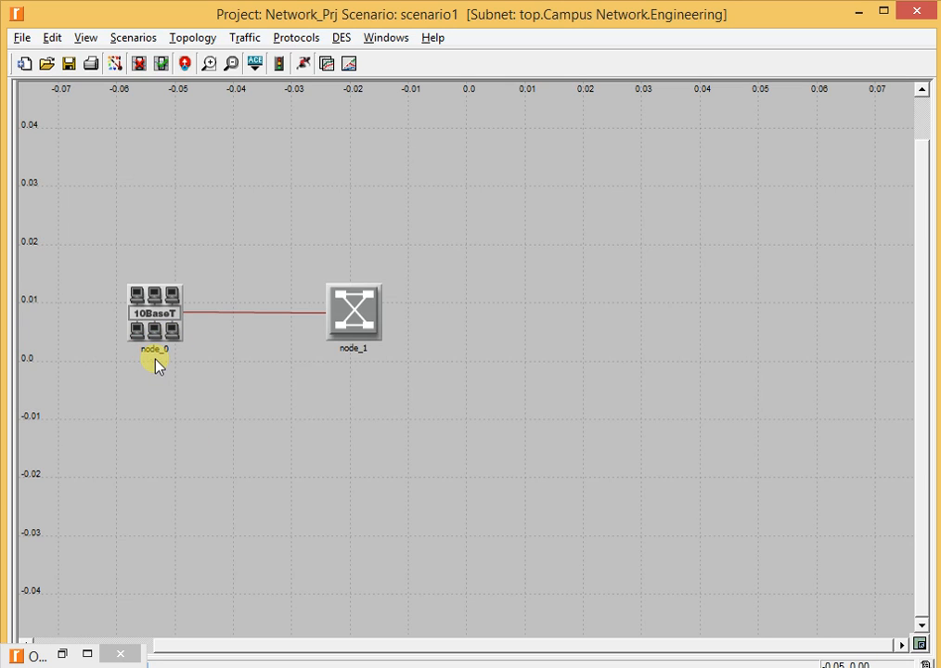
right_click(361, 314)
left_click(377, 338)
type("Switch")
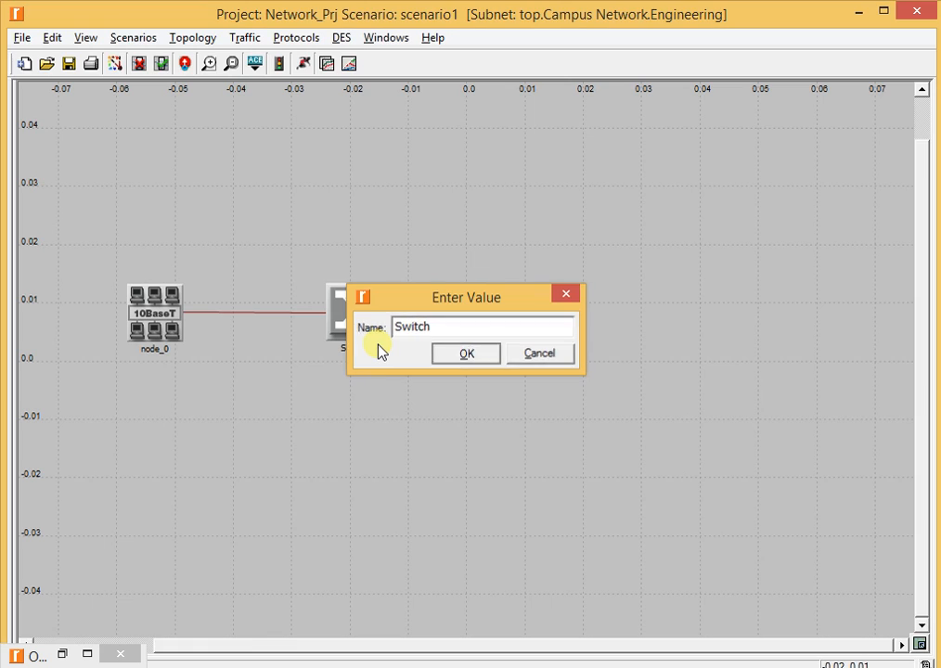
key("Return")
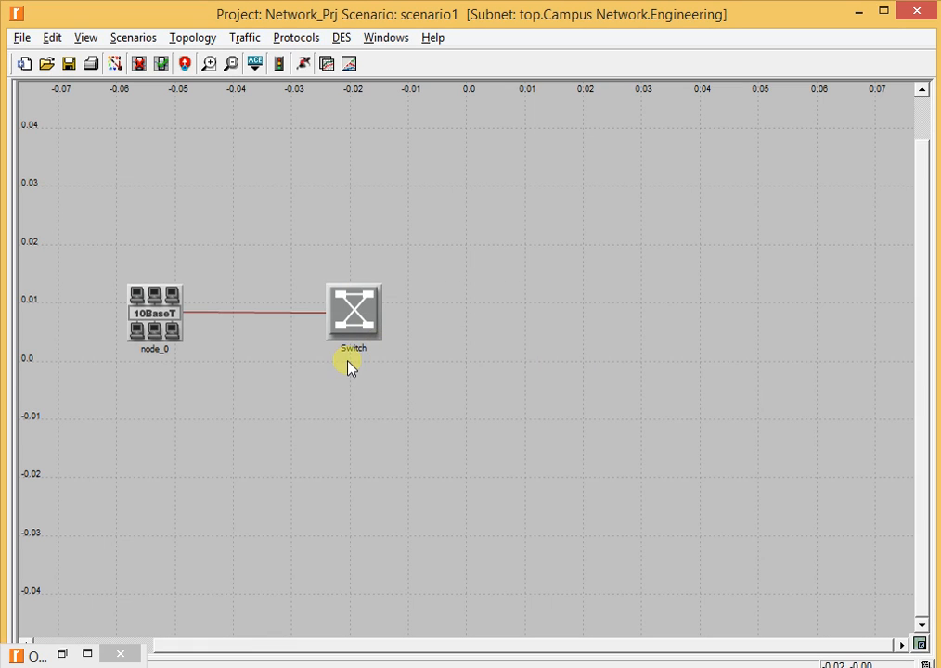
Step: In the 10BaseT LAN node's application attributes, set the number of rows under Application: Supported Profiles to 1
right_click(159, 323)
left_click(177, 325)
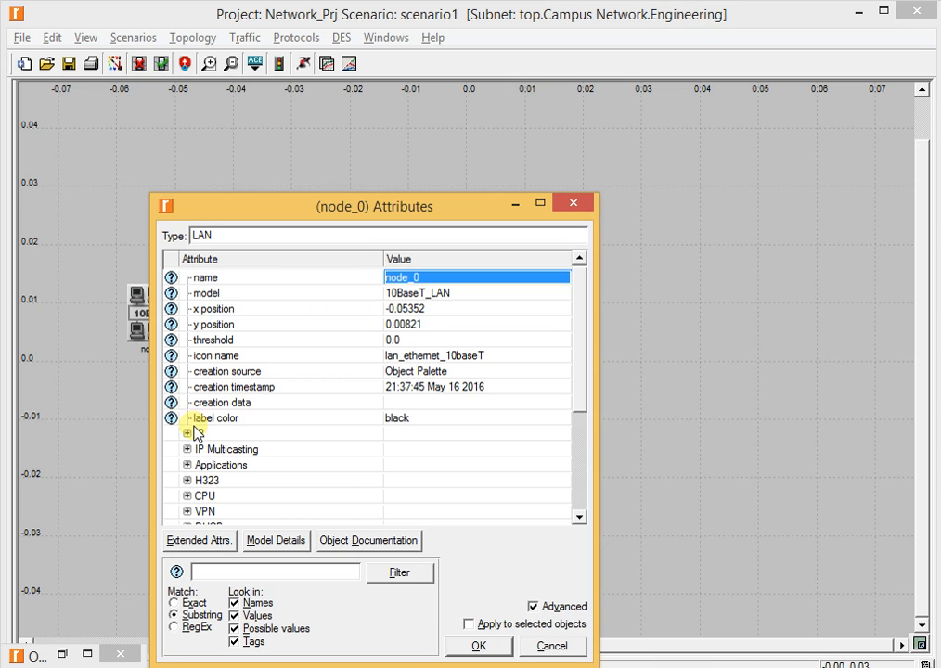
left_click(188, 467)
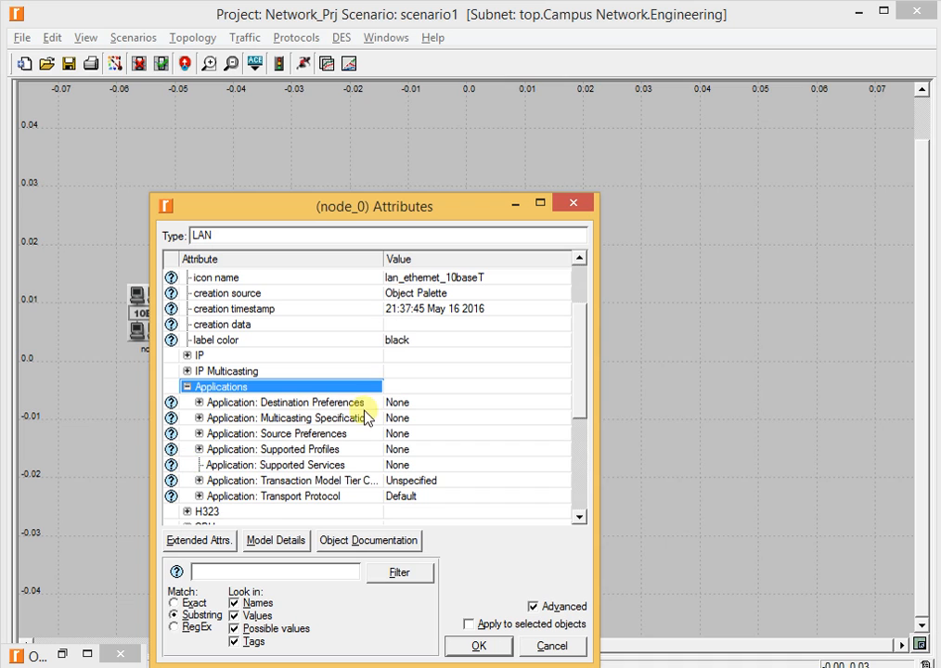
left_click_drag(580, 396, 582, 429)
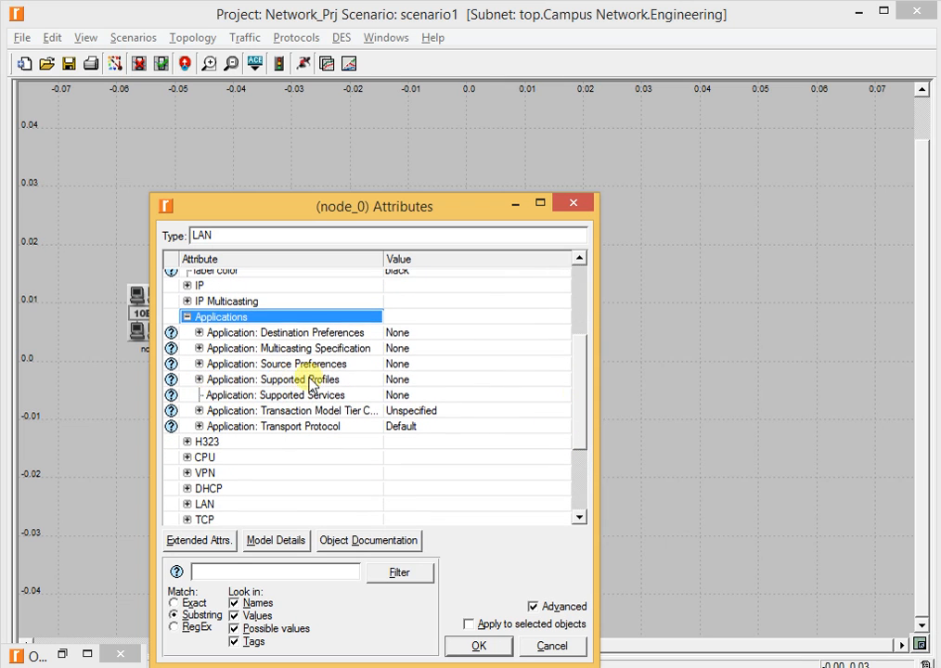
left_click(199, 380)
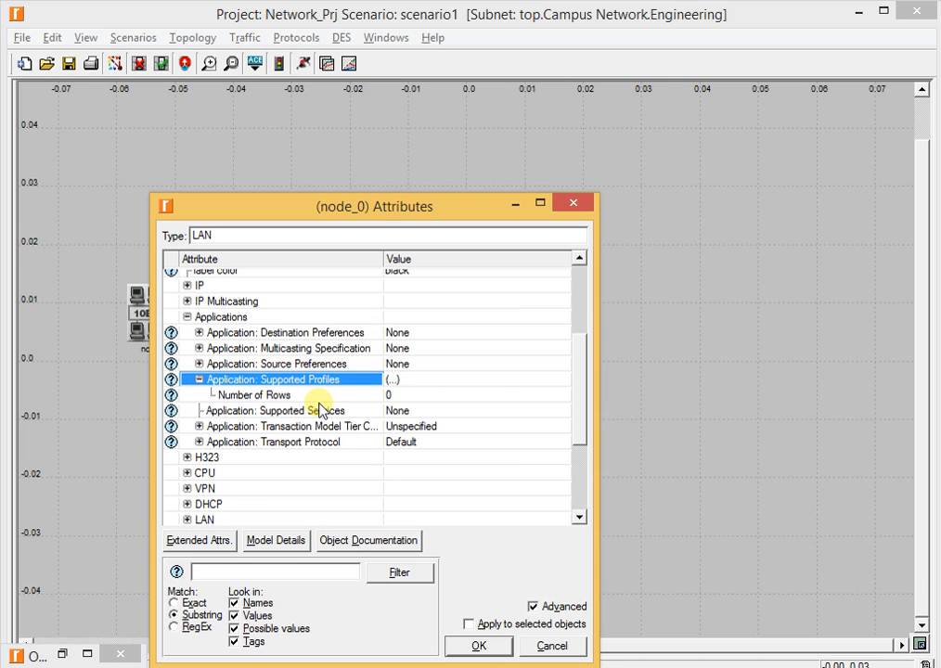
left_click(400, 398)
left_click(400, 423)
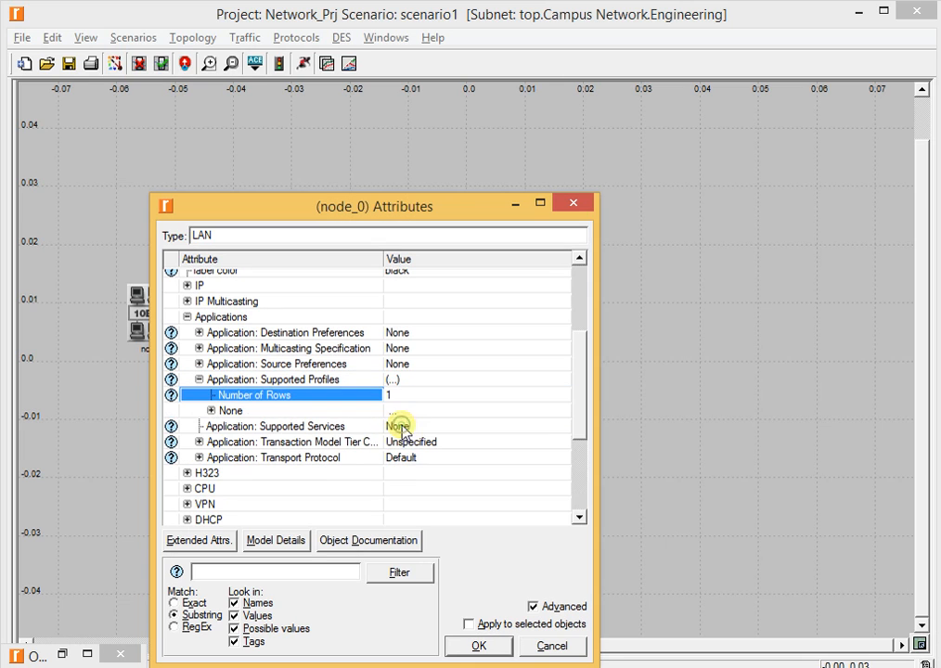
Step: Set the LAN node's supported profile to Engineer with 50 clients and apply the attributes
left_click(211, 411)
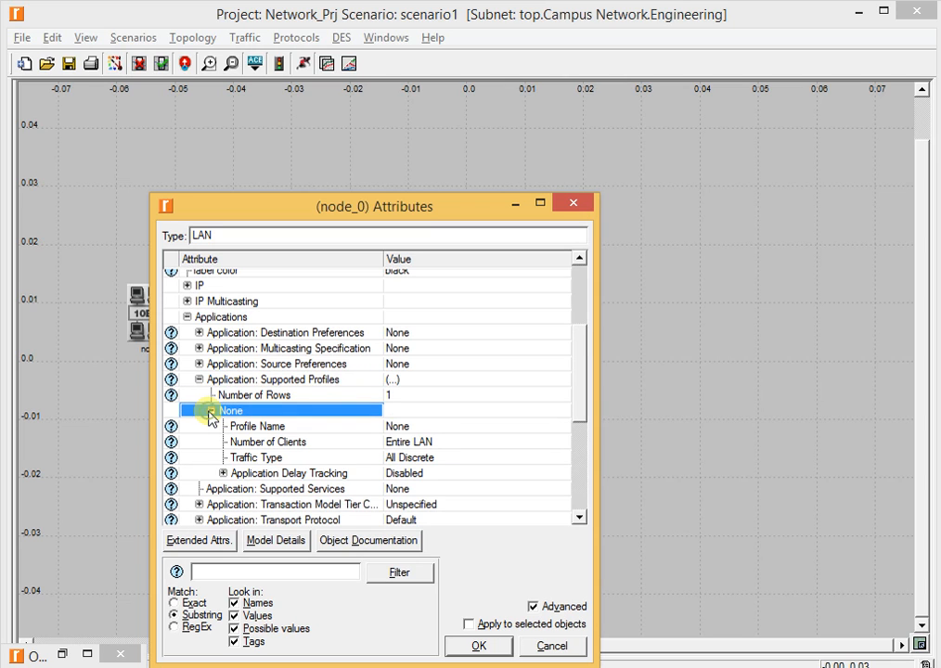
left_click(426, 427)
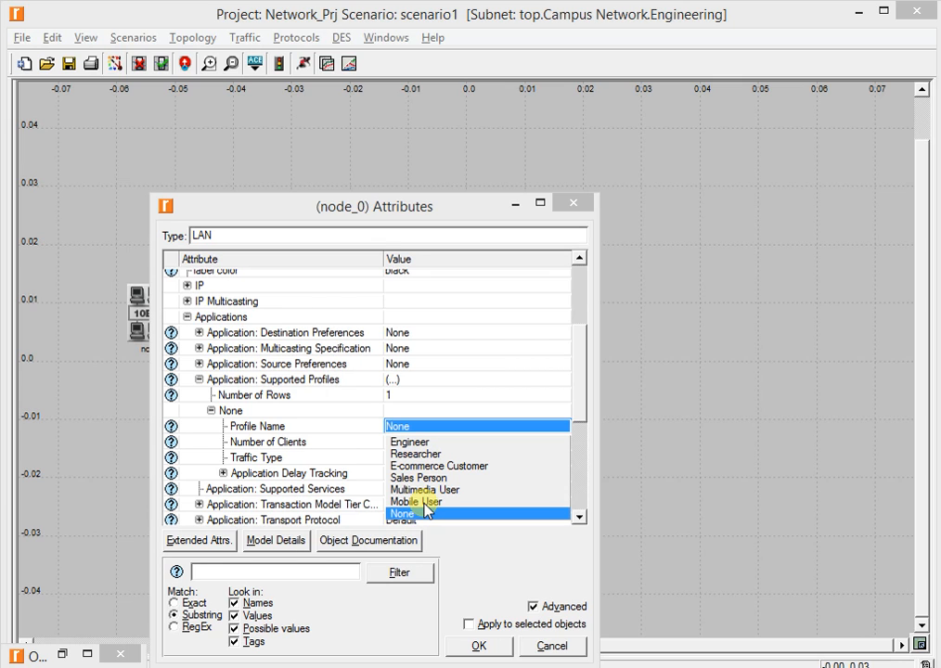
left_click(420, 445)
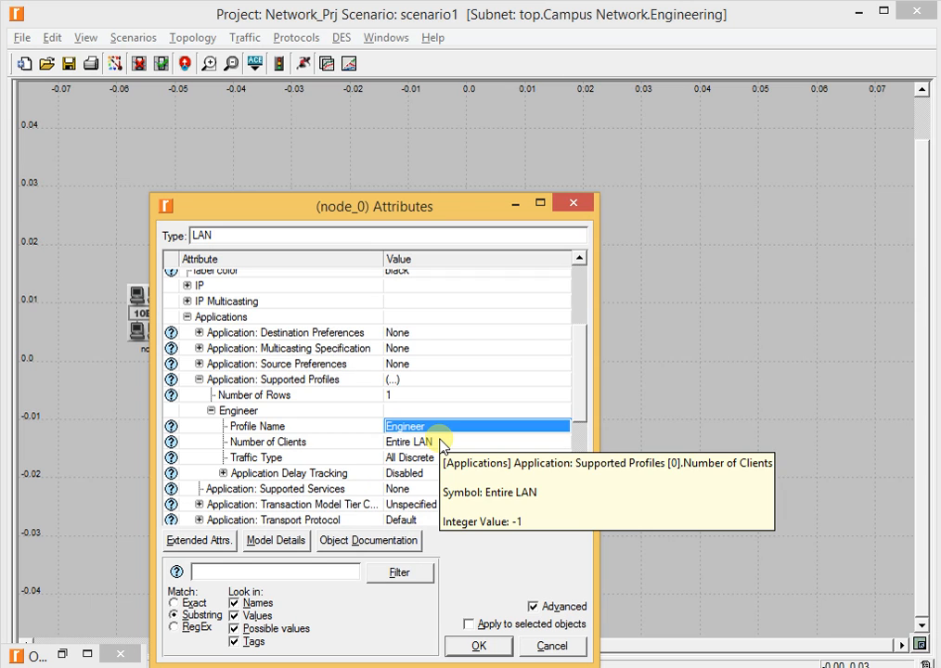
left_click(440, 444)
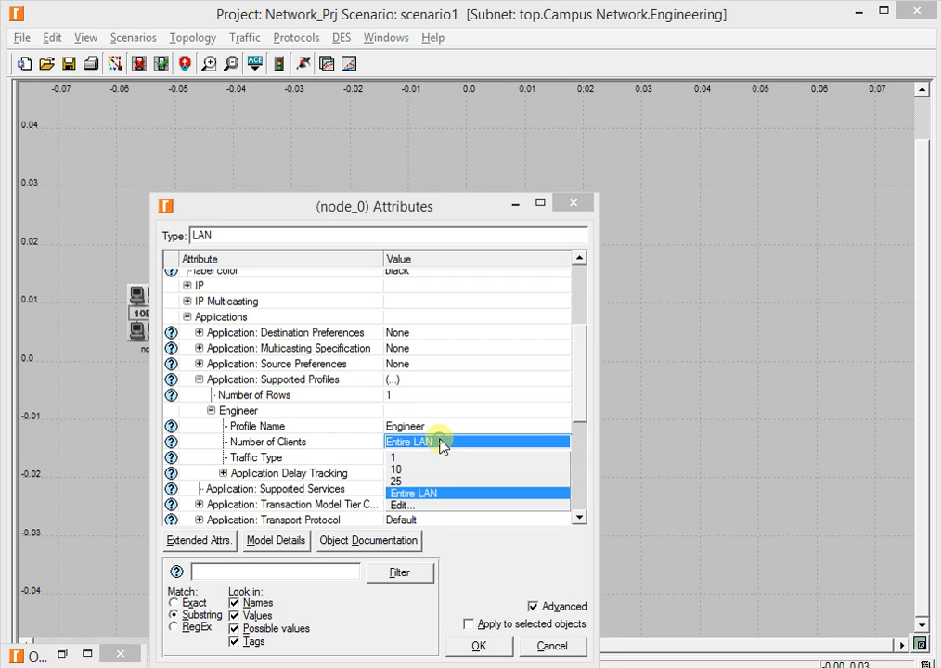
left_click(419, 497)
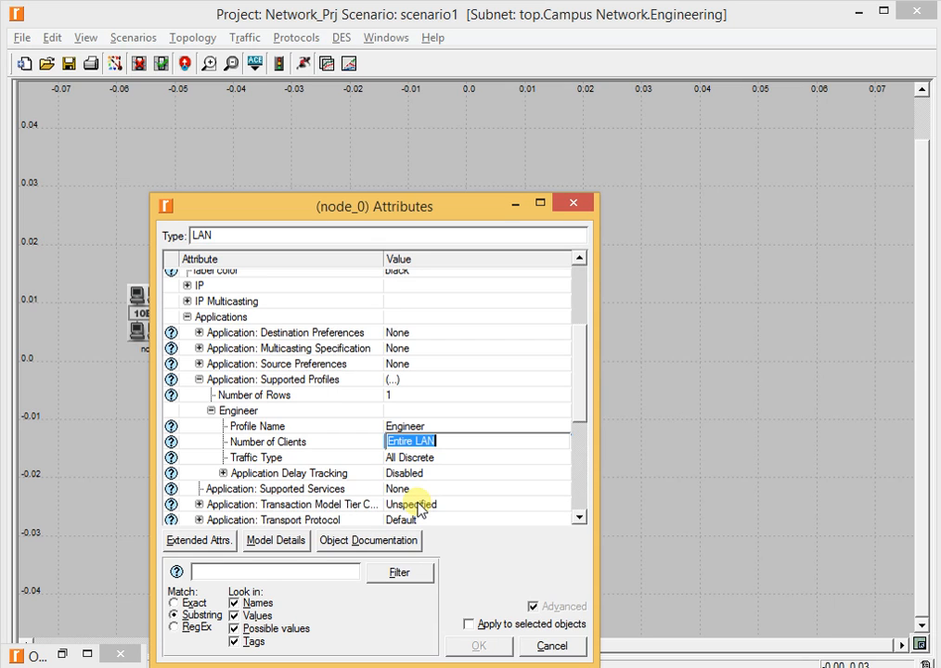
type("50")
key("Return")
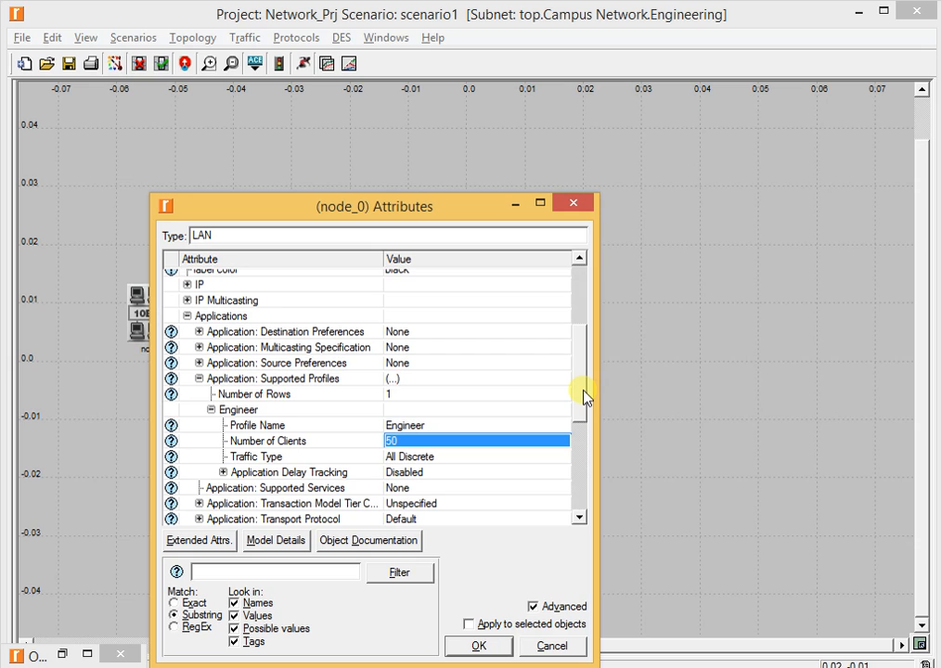
left_click(479, 644)
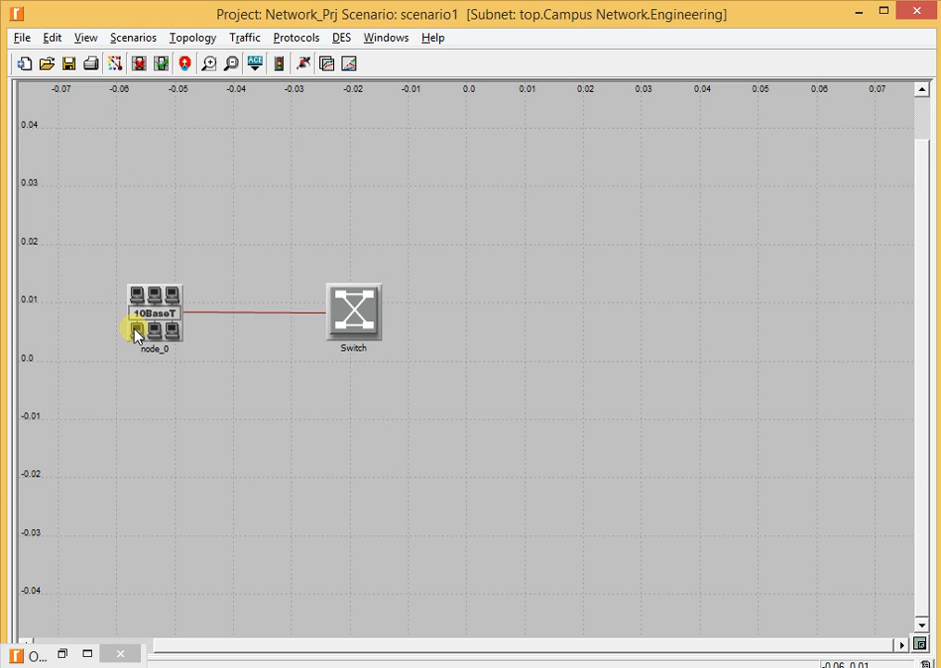
Step: Return to the parent campus network and move the Engineering subnet to about (0.02, 0.19)
right_click(568, 208)
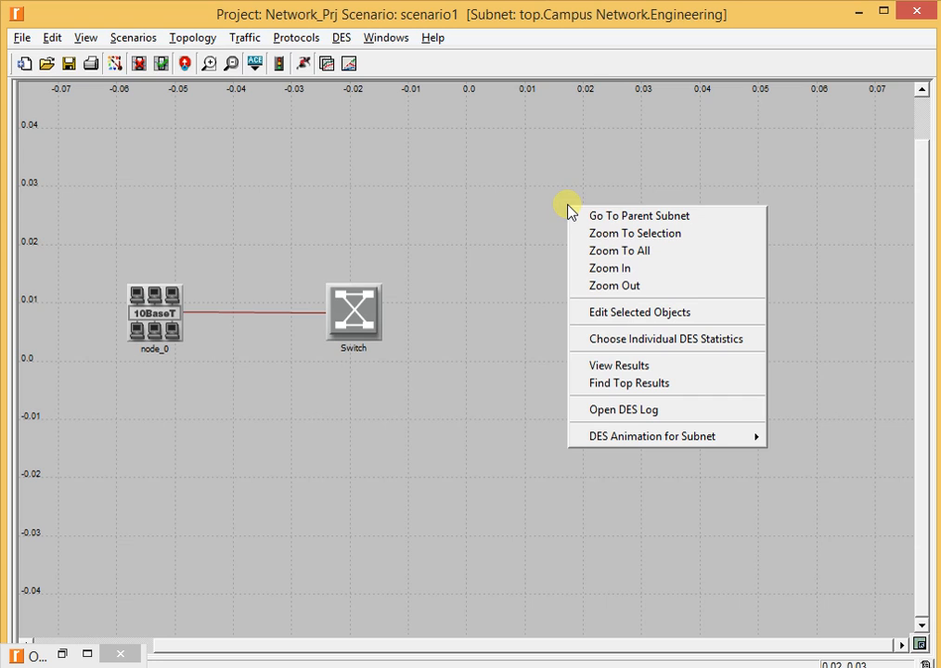
left_click(435, 166)
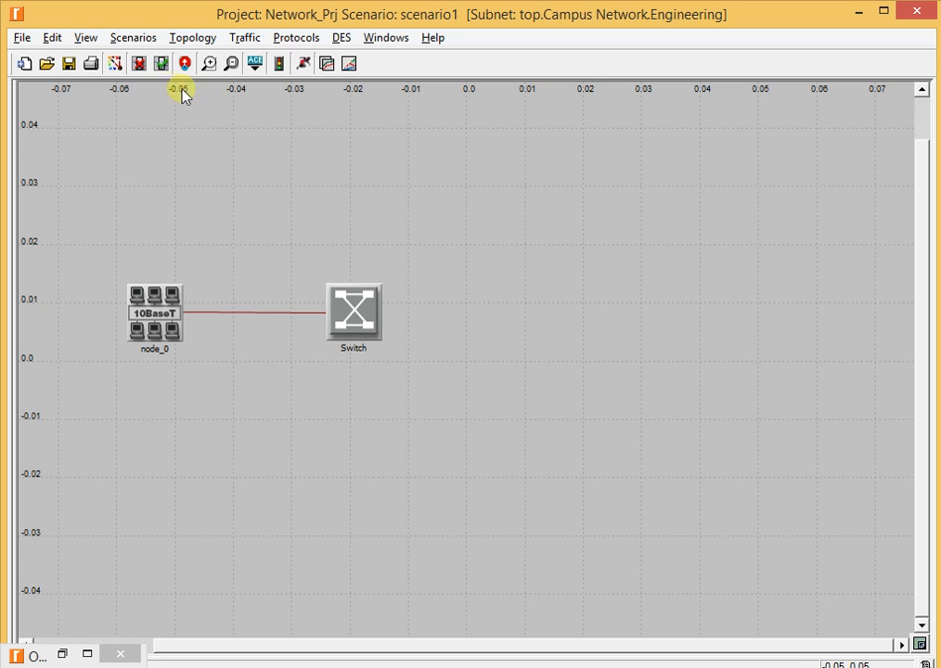
left_click(186, 64)
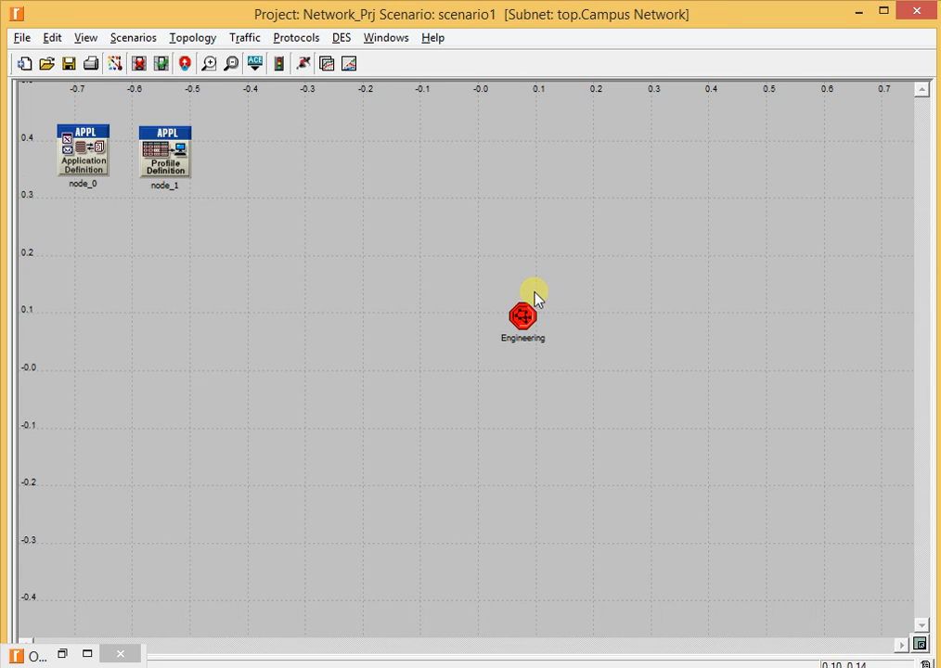
left_click_drag(526, 317, 488, 266)
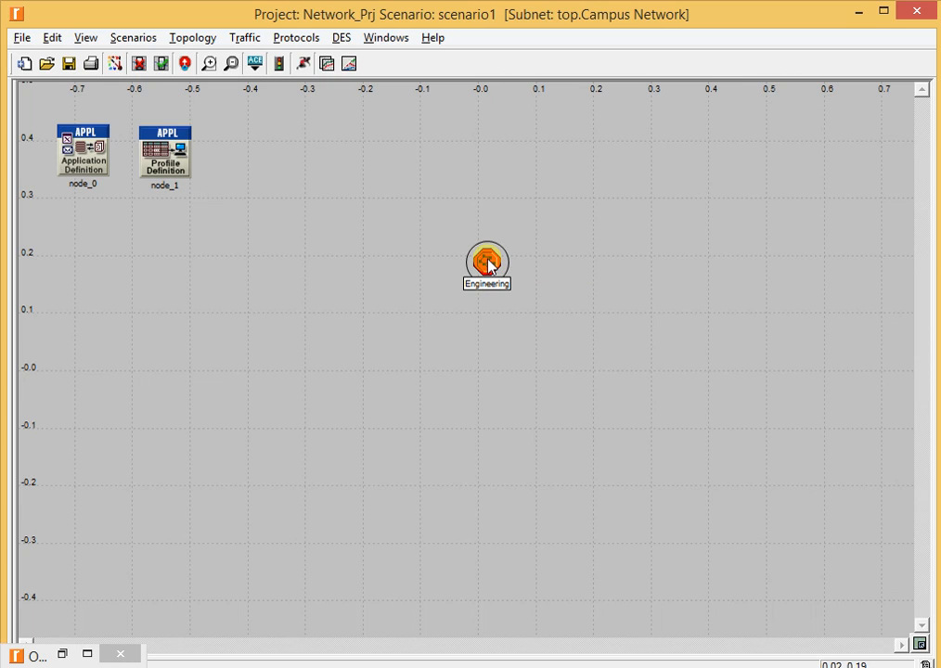
Step: Copy the Engineering subnet and arrange three pasted copies at about (0.19, 0.06), (0.01, -0.07) and (-0.18, 0.07)
left_click(575, 353)
key("ctrl+v")
left_click(577, 363)
key("ctrl+v")
left_click(449, 408)
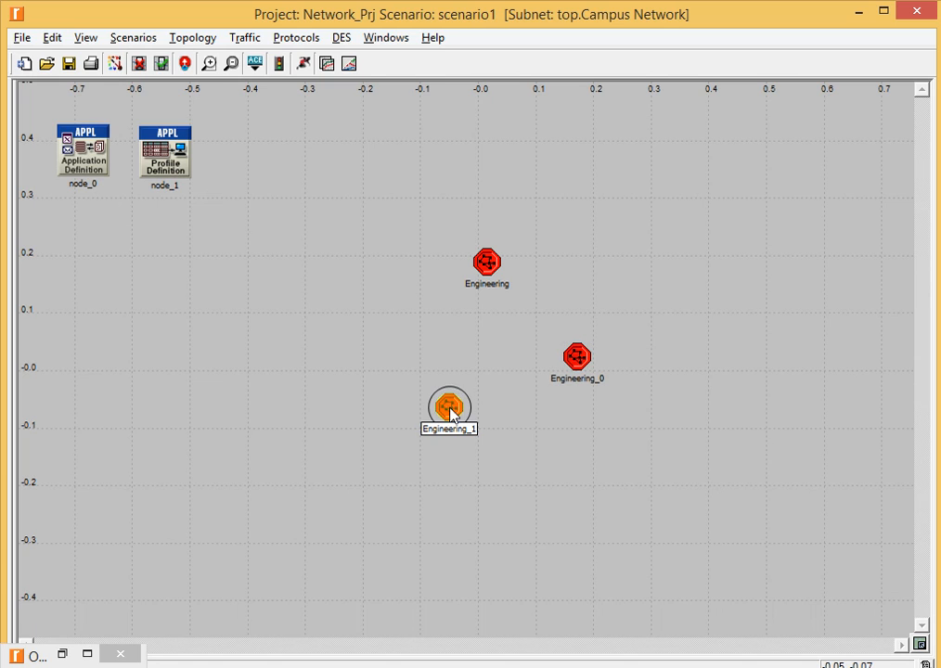
key("ctrl+v")
left_click(374, 340)
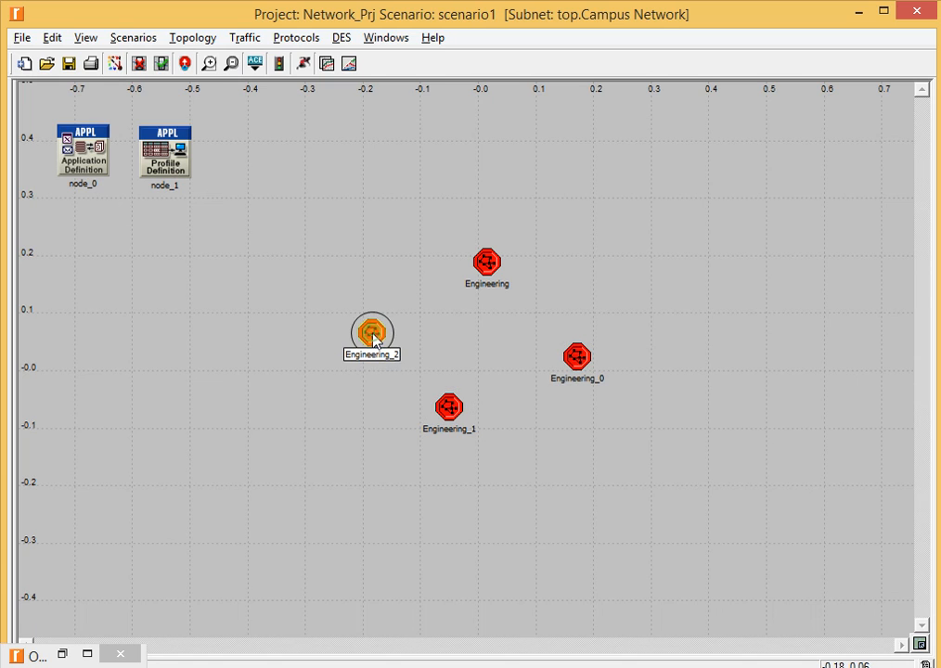
left_click_drag(448, 409, 483, 412)
left_click_drag(586, 367, 596, 348)
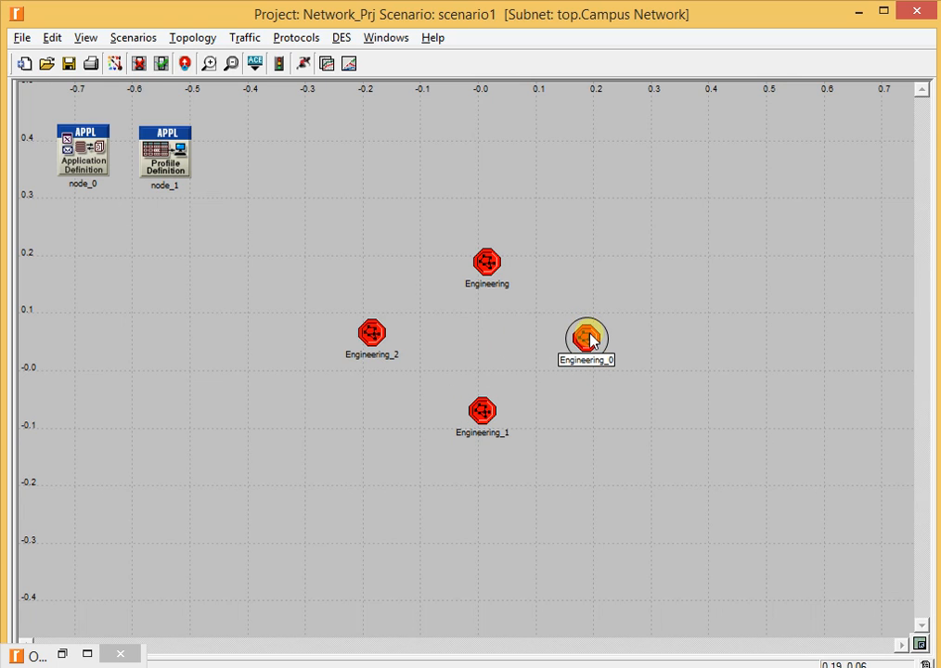
Step: Rename the Engineering_0 subnet copy as Sales
right_click(592, 339)
left_click(601, 360)
type("Sales")
key("Return")
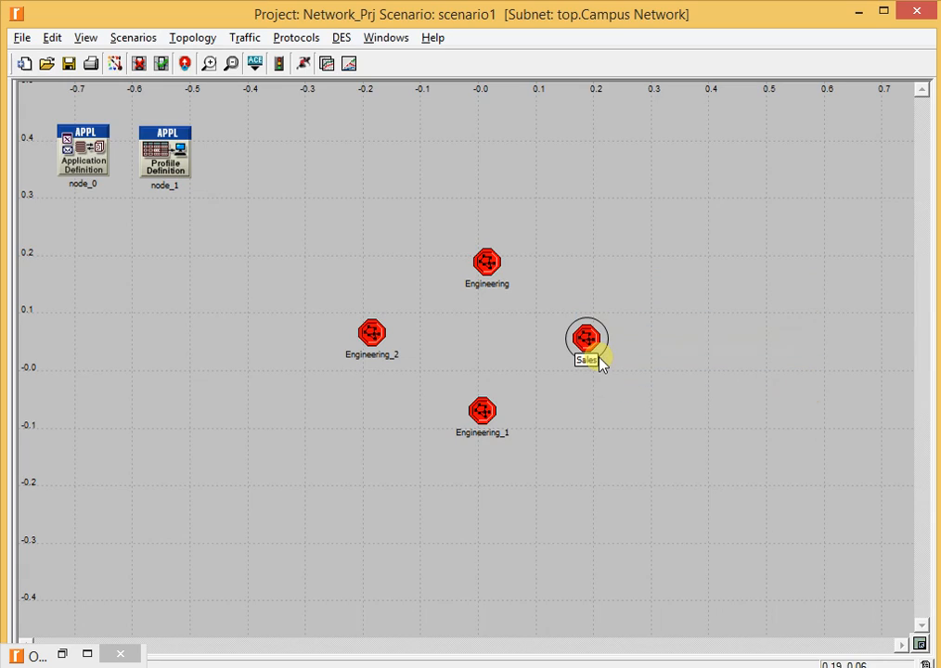
Step: Rename the Engineering_1 subnet copy as E-Commerce
right_click(487, 410)
left_click(517, 434)
type("E-")
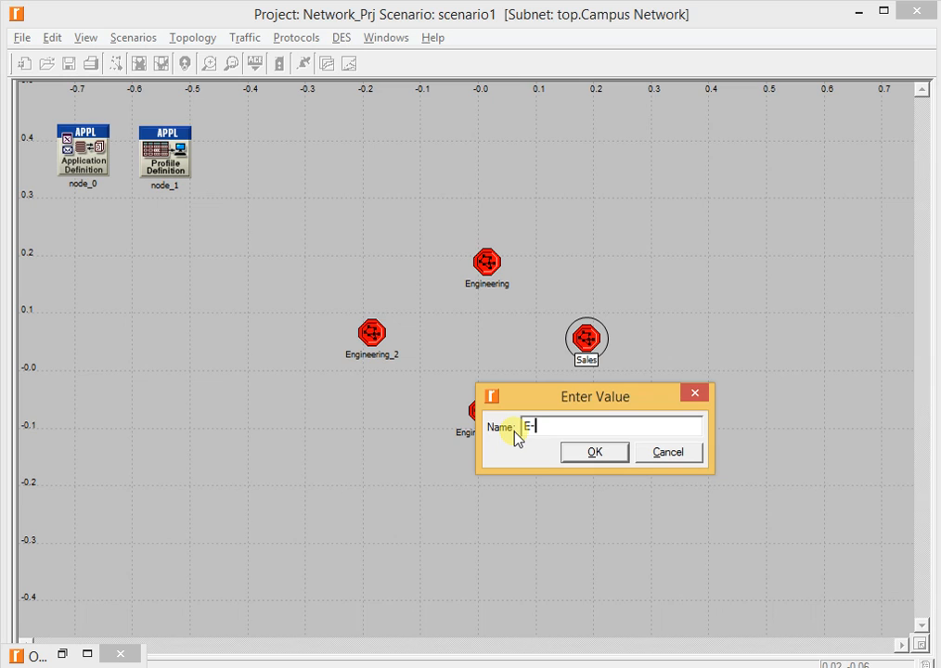
type("Commerce")
key("Return")
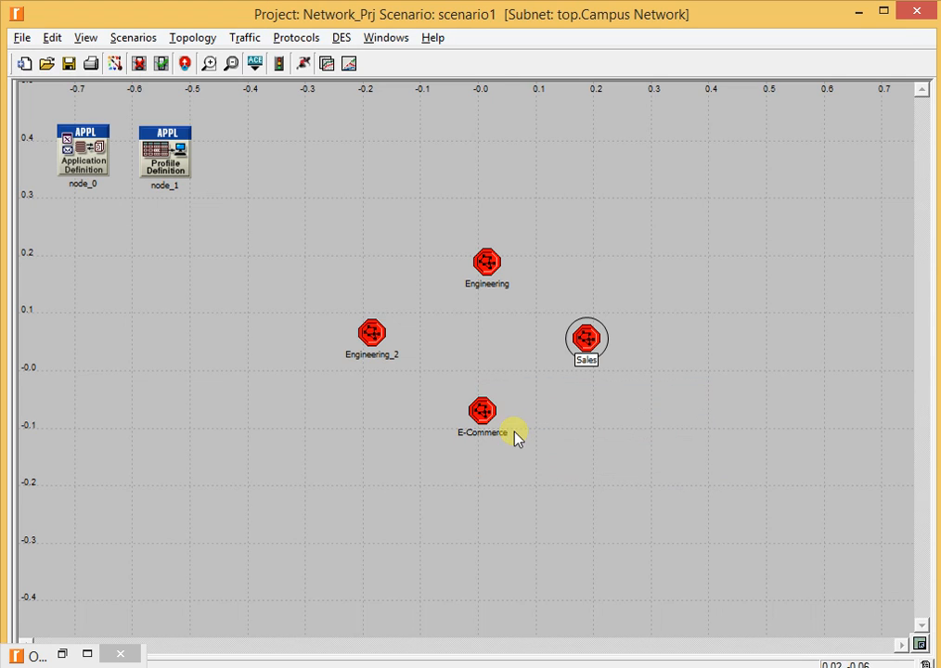
Step: Rename the Engineering_2 subnet copy as Research
right_click(374, 334)
left_click(404, 368)
type("Reseat")
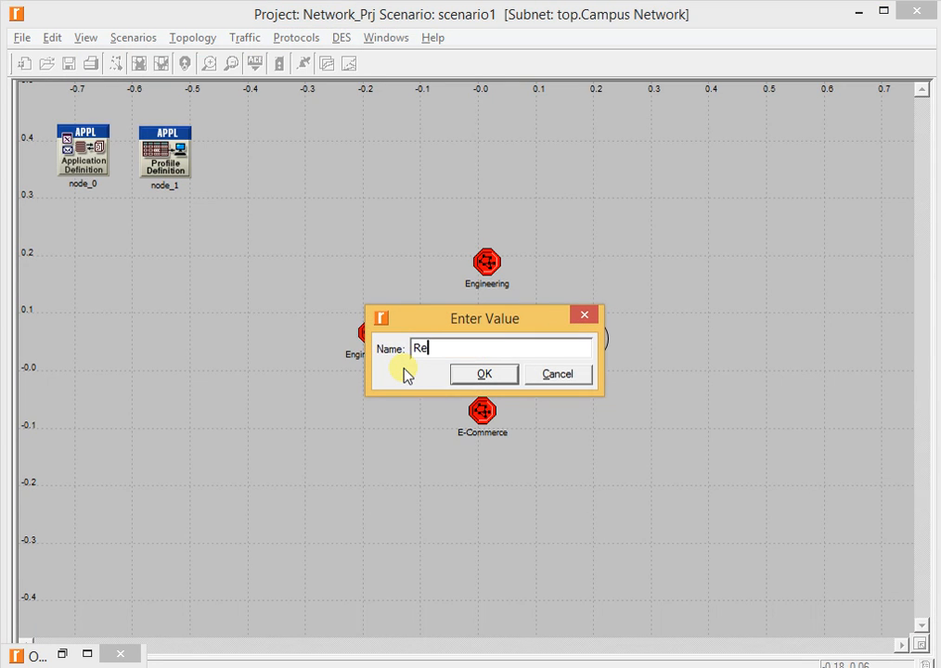
key("BackSpace")
type("rch")
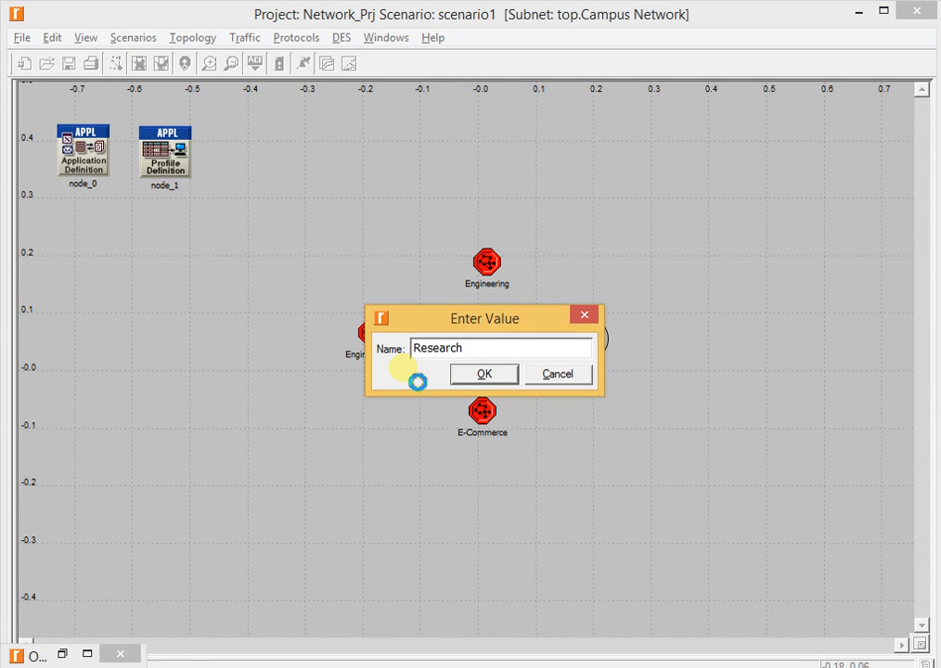
key("Return")
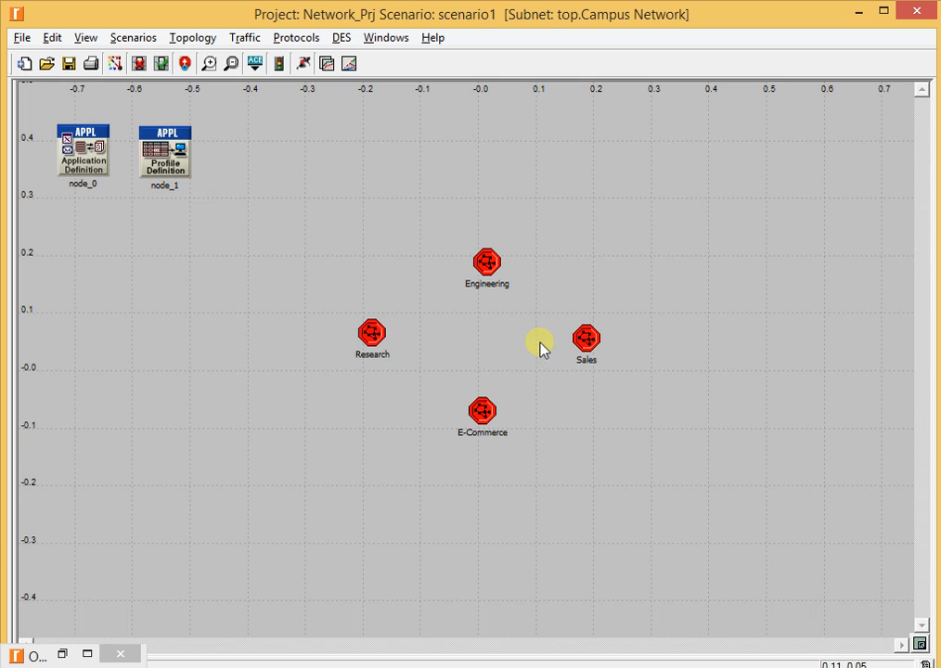
Step: Enter the Sales subnet and change its LAN node's supported profile name to Sales Person
double_click(589, 340)
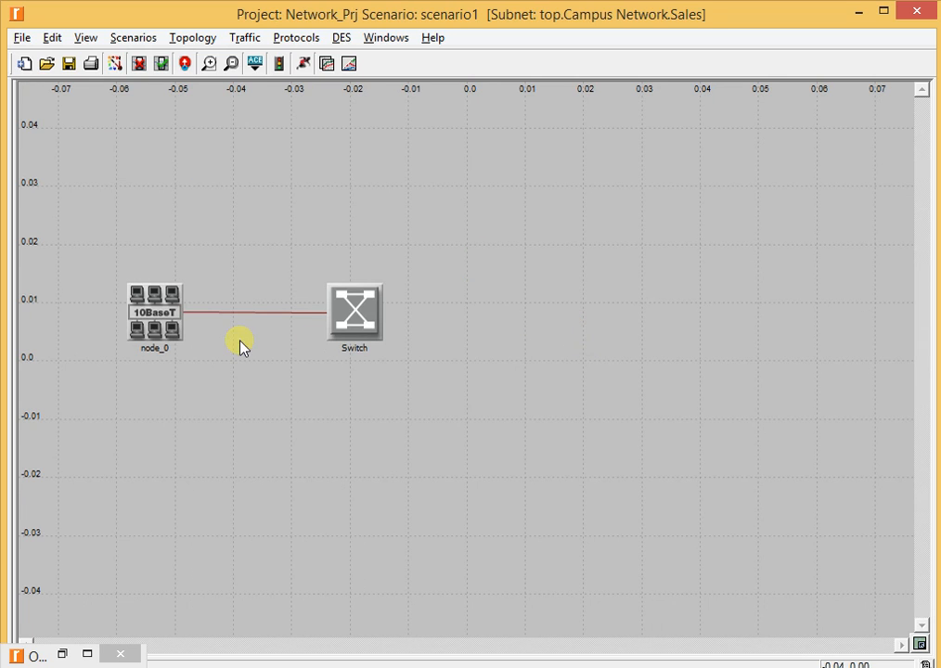
right_click(151, 313)
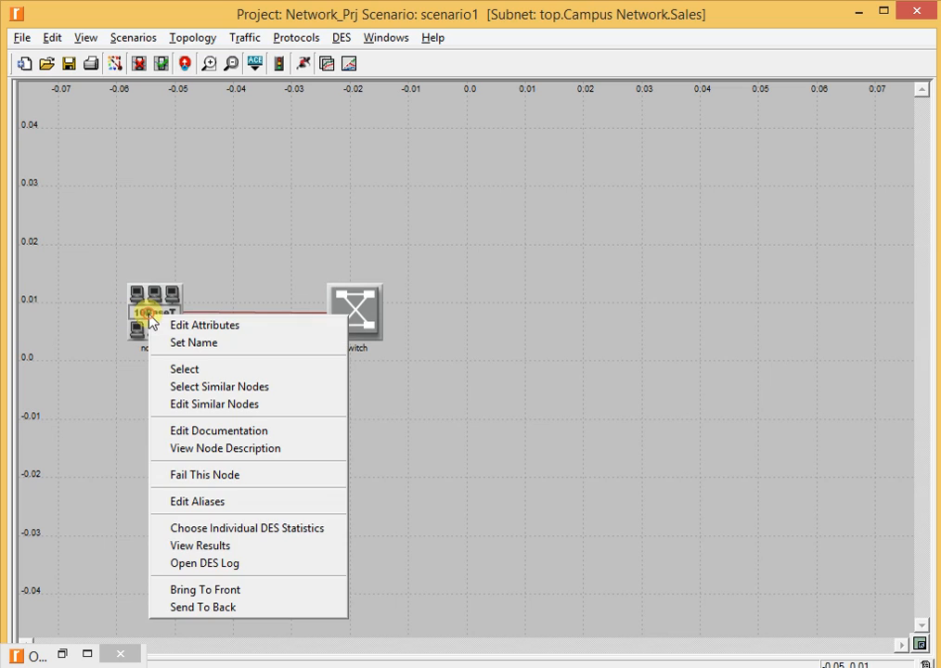
left_click(176, 325)
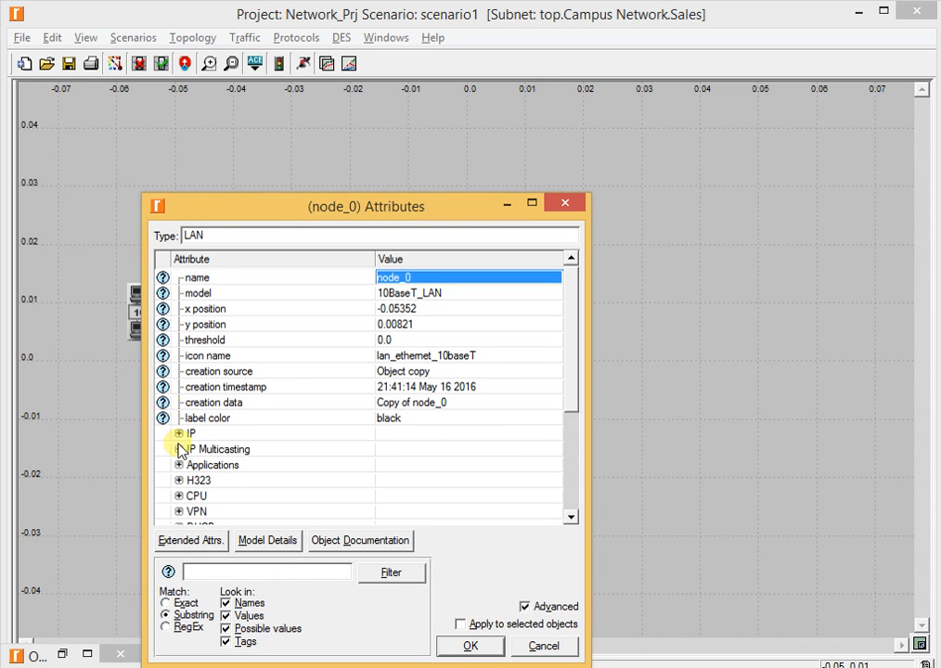
left_click(178, 465)
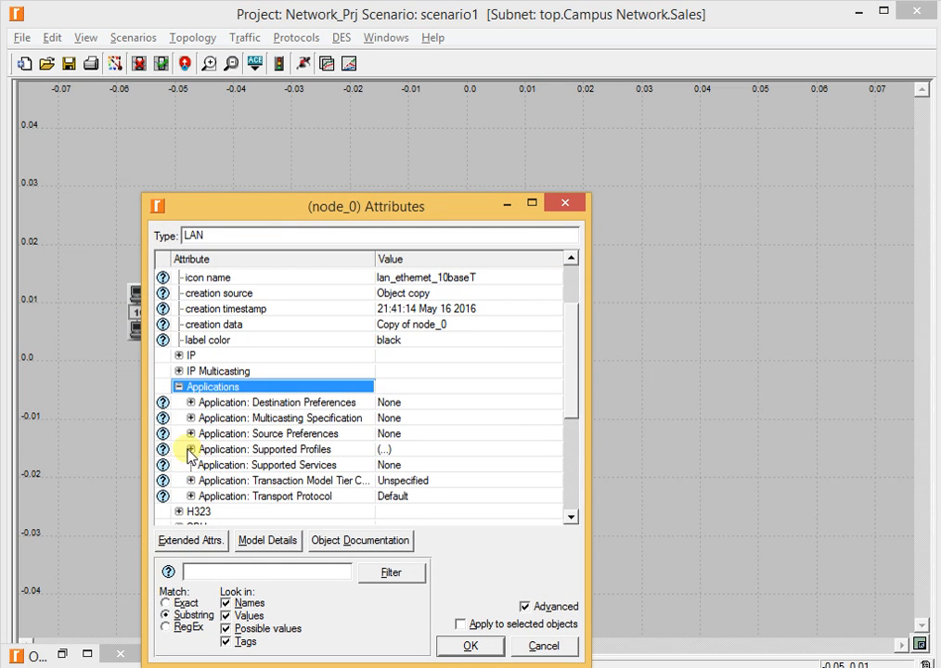
left_click(190, 449)
left_click(204, 480)
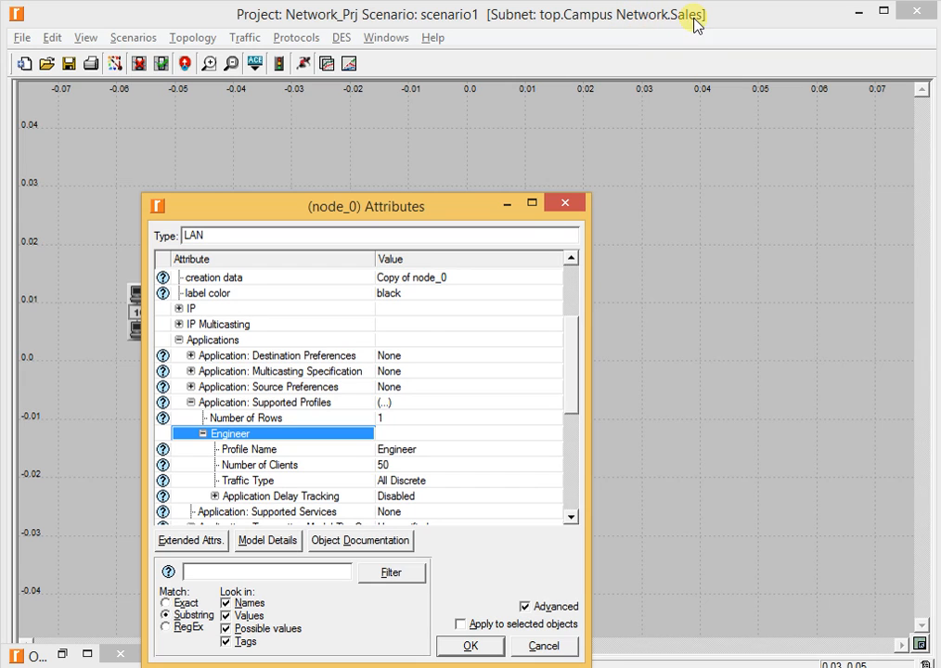
left_click(396, 452)
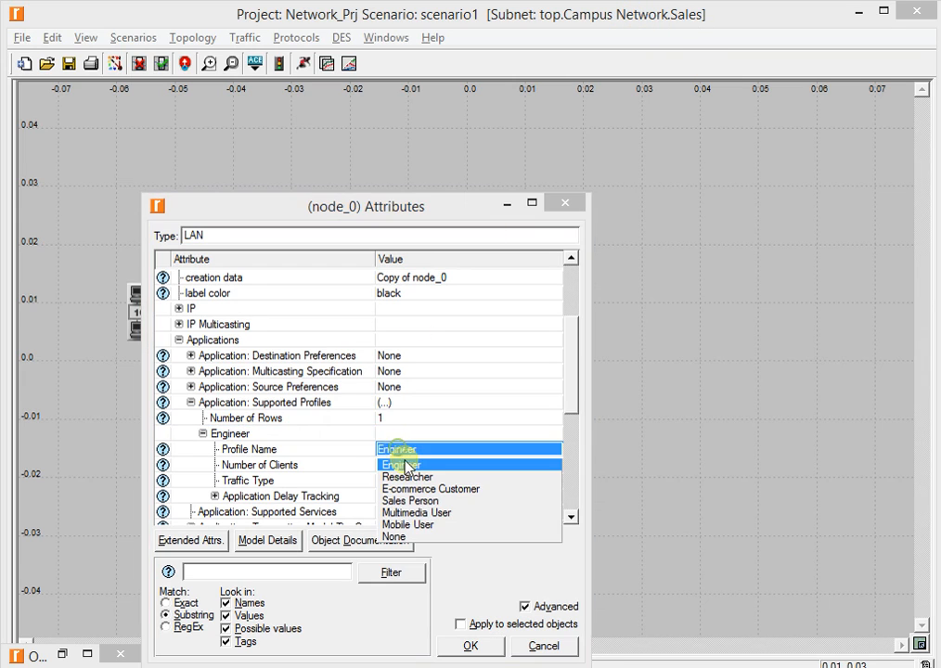
left_click(414, 507)
left_click(467, 647)
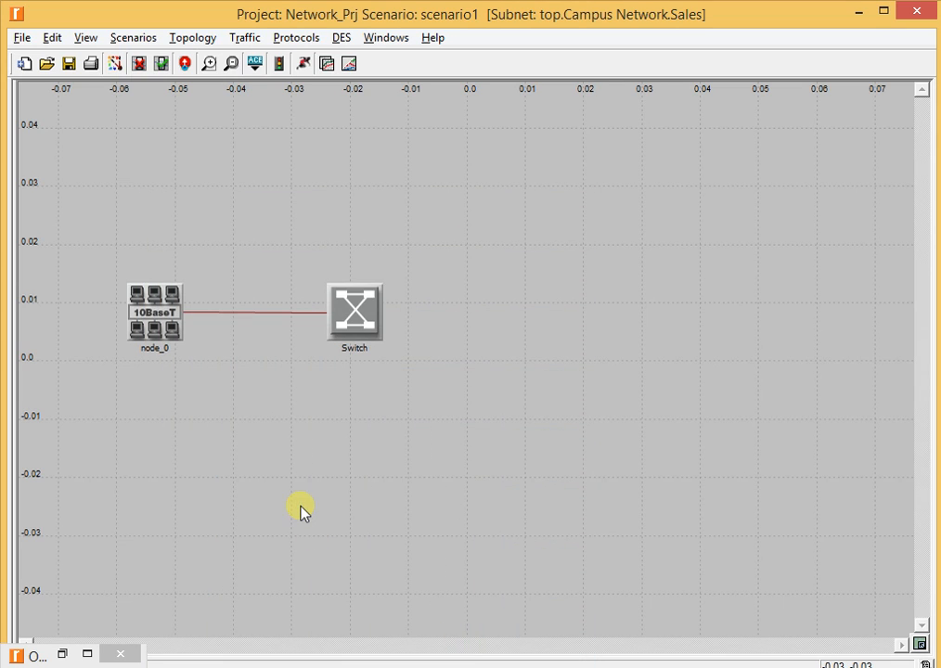
Step: Go back to the campus network, enter the E-Commerce subnet and change its LAN node's supported profile name to E-commerce Customer
right_click(302, 511)
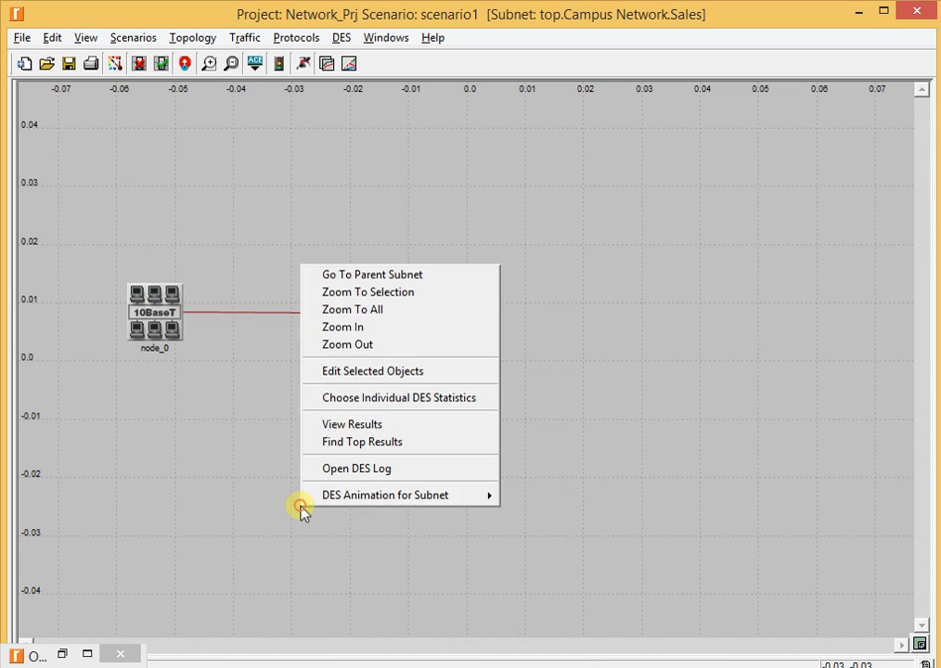
left_click(401, 277)
double_click(480, 405)
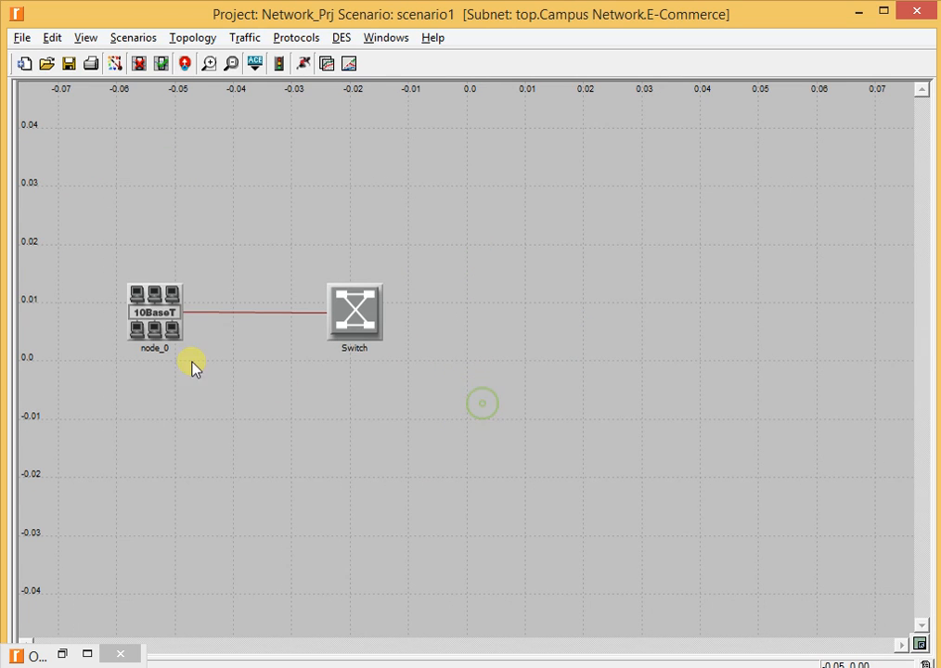
right_click(155, 320)
left_click(176, 326)
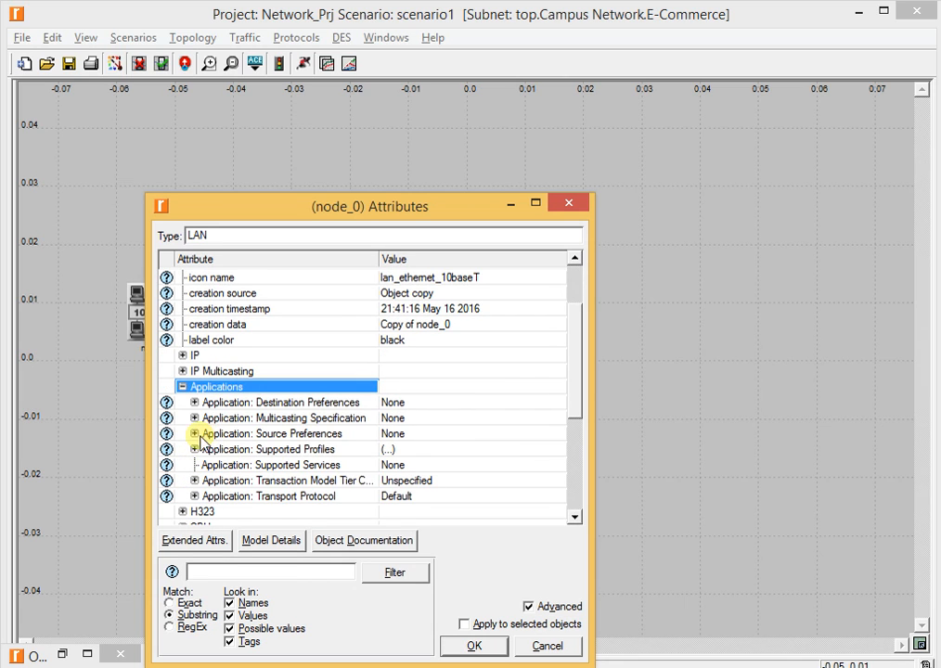
left_click(195, 450)
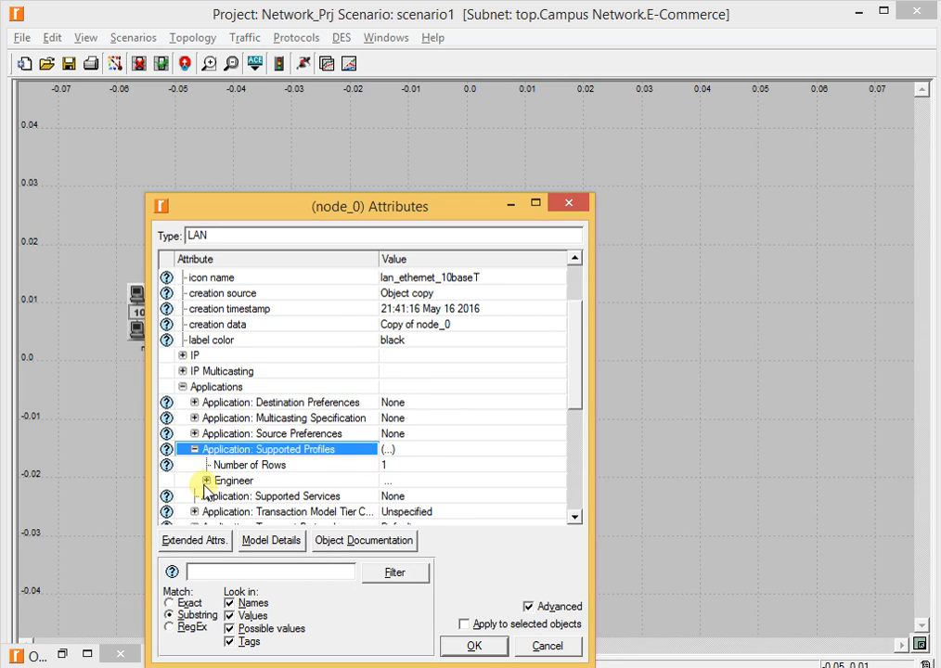
left_click(205, 481)
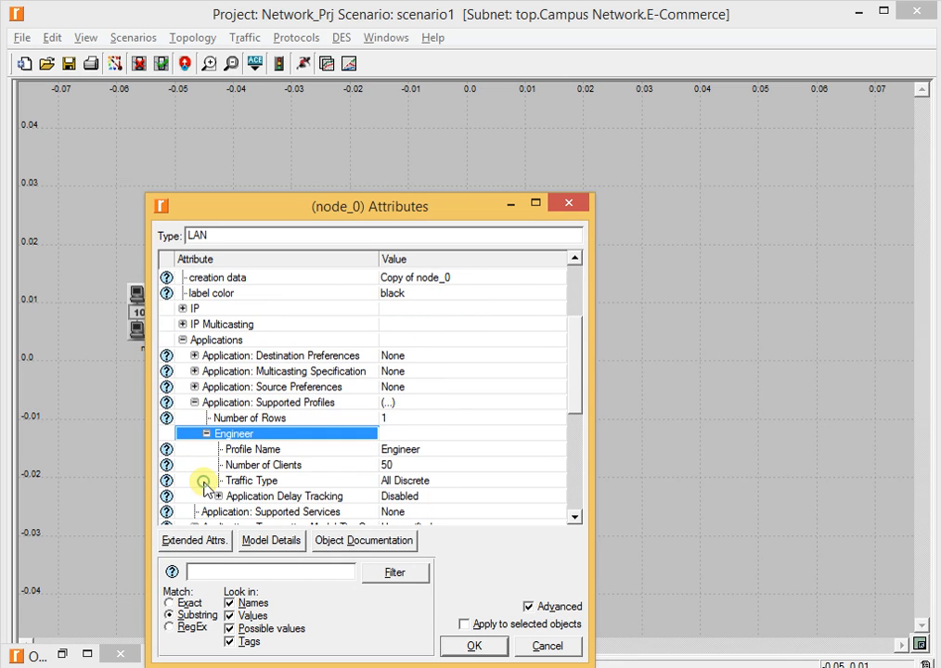
left_click(414, 452)
left_click(437, 488)
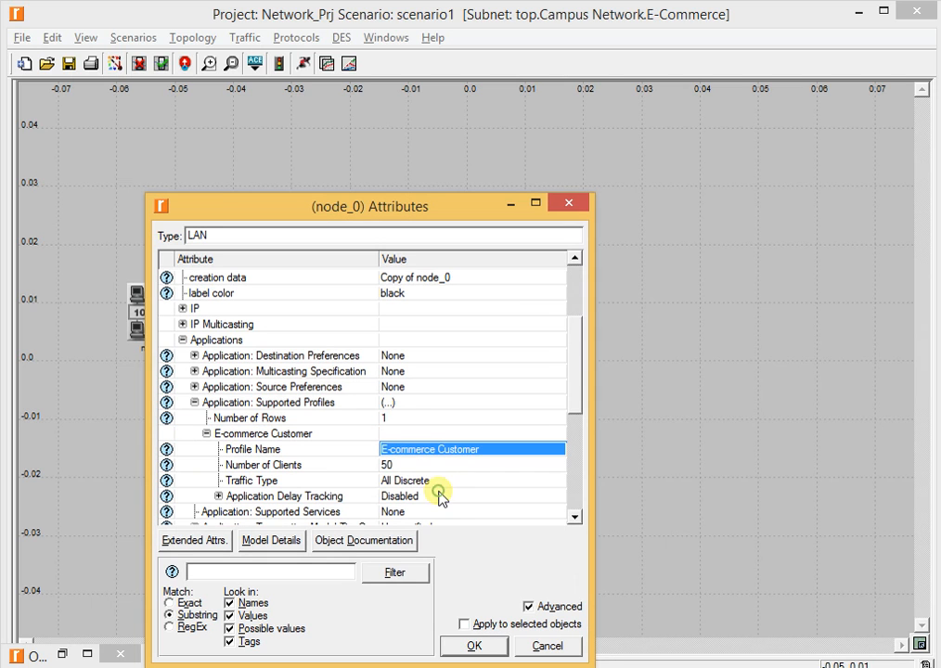
left_click(471, 648)
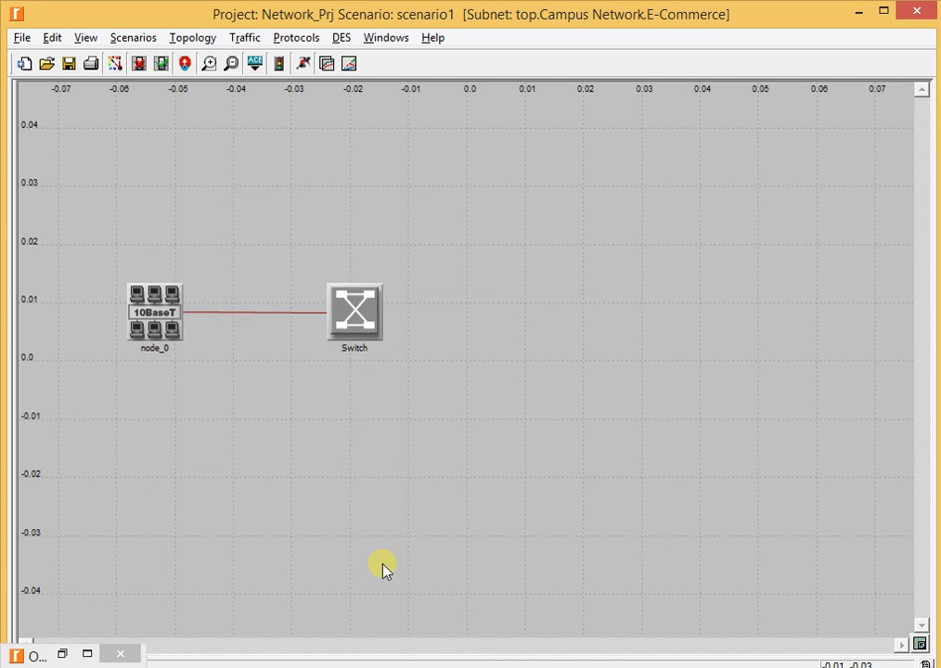
Step: Go back to the campus network, enter the Research subnet and change its LAN node's supported profile name to Researcher
right_click(346, 523)
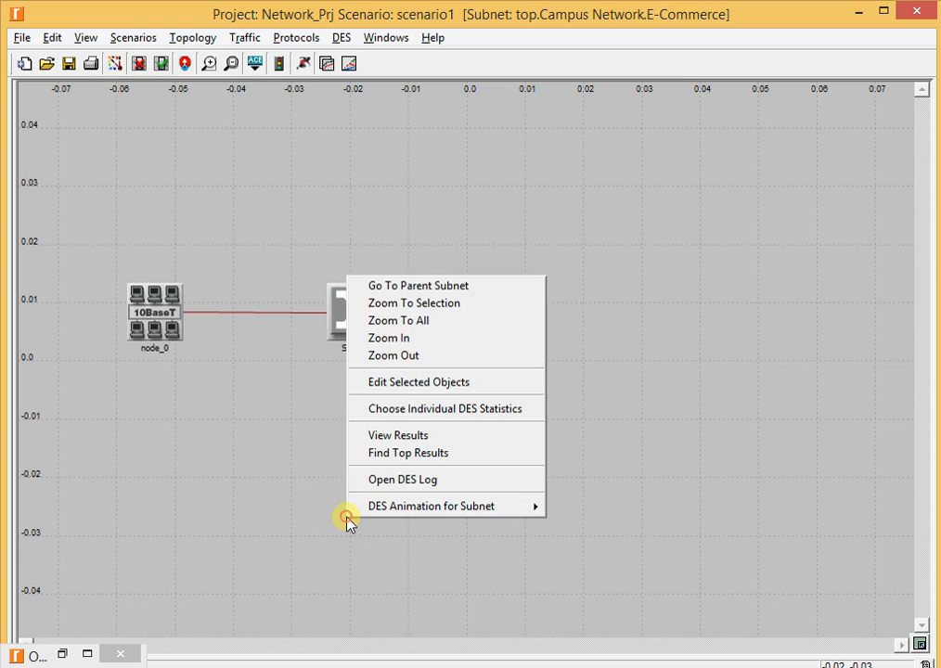
left_click(509, 288)
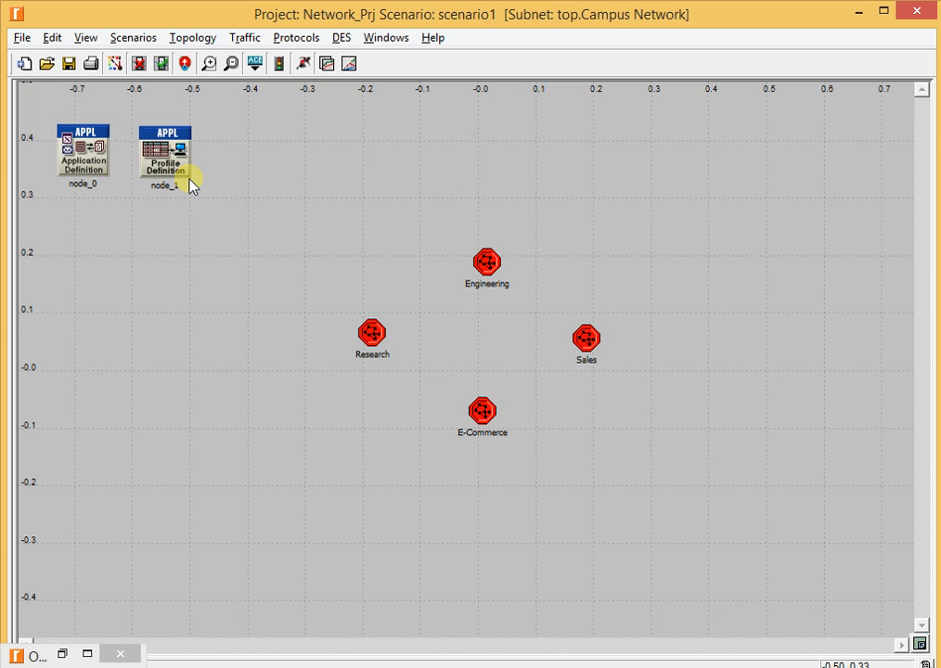
double_click(375, 335)
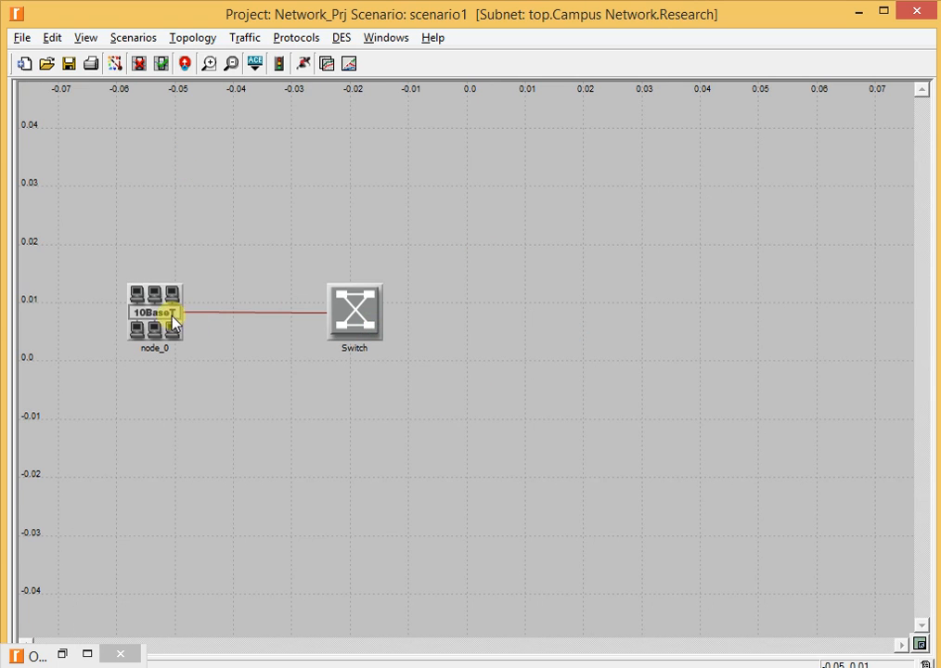
right_click(153, 316)
left_click(159, 321)
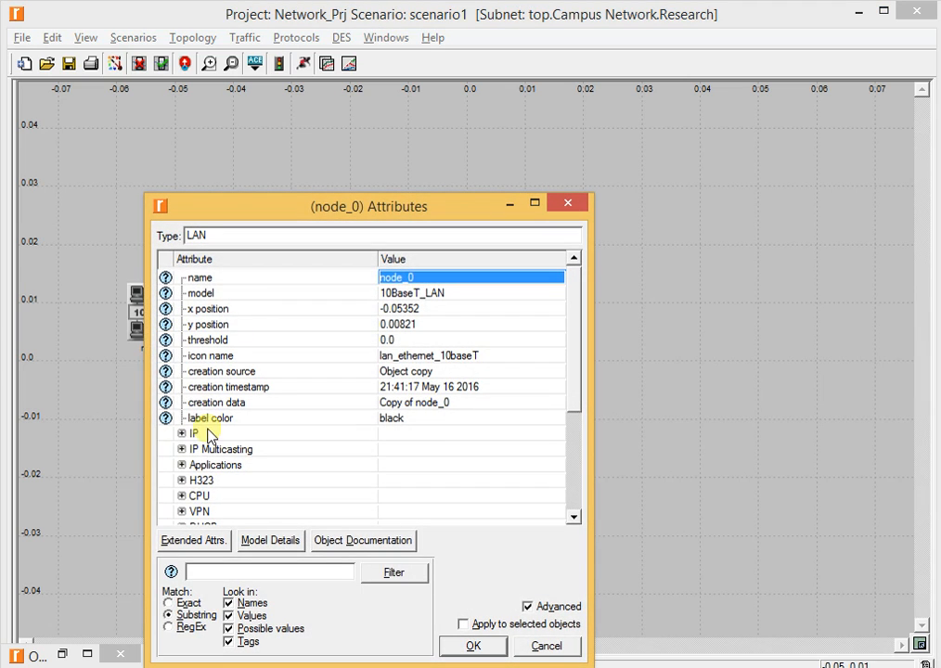
left_click(182, 464)
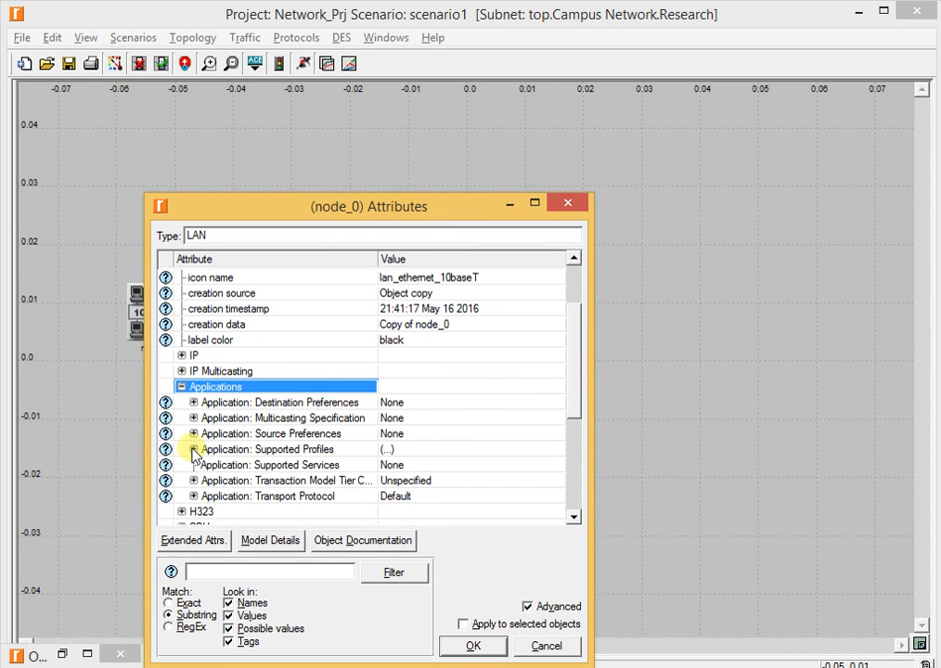
left_click(193, 449)
left_click(205, 480)
left_click(416, 449)
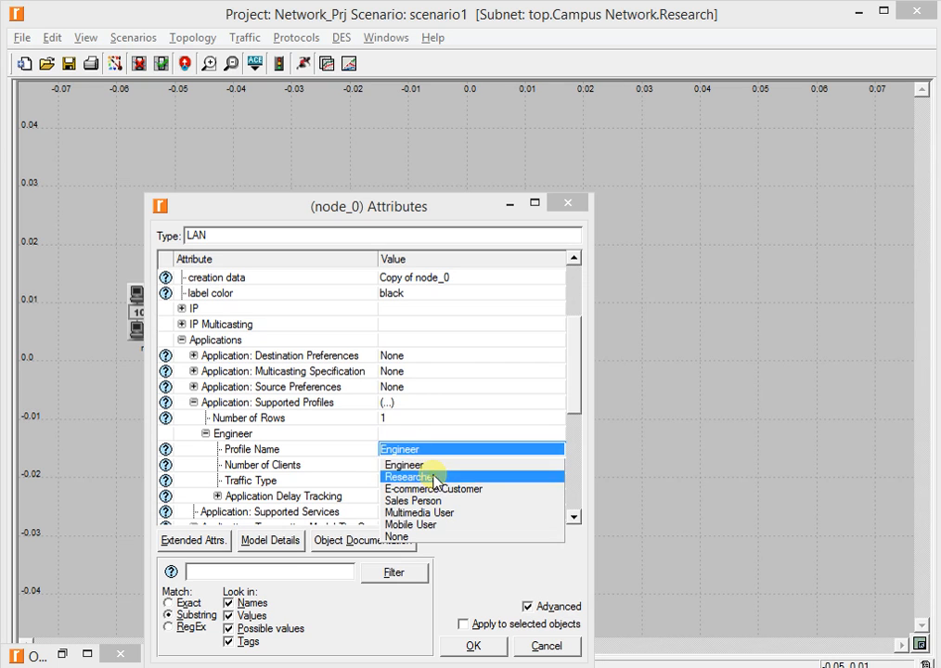
left_click(432, 477)
left_click(473, 646)
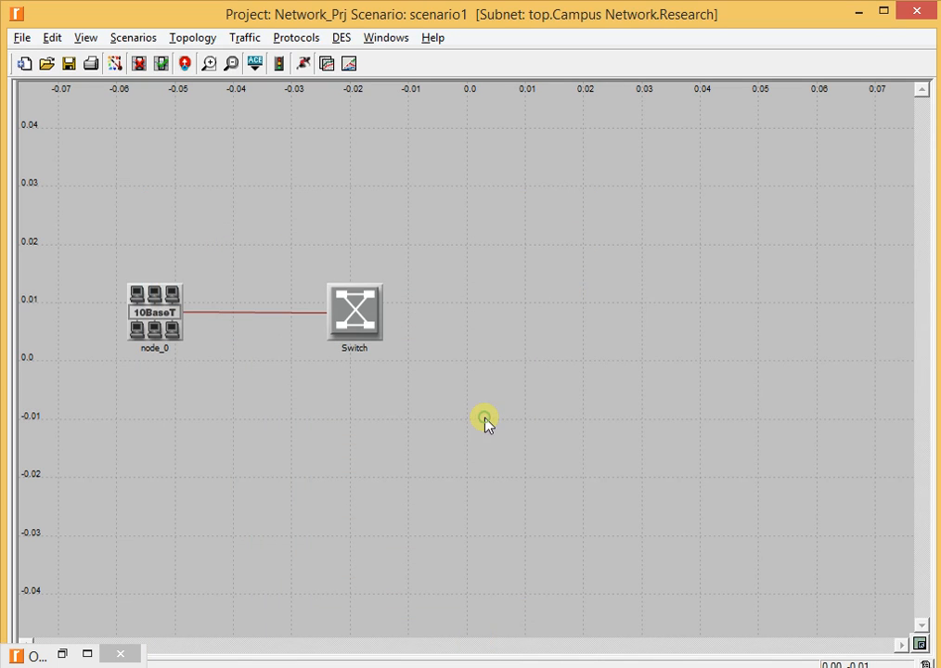
Step: Return to the campus network and place a new subnet in the middle of the four existing subnets
right_click(485, 420)
left_click(511, 431)
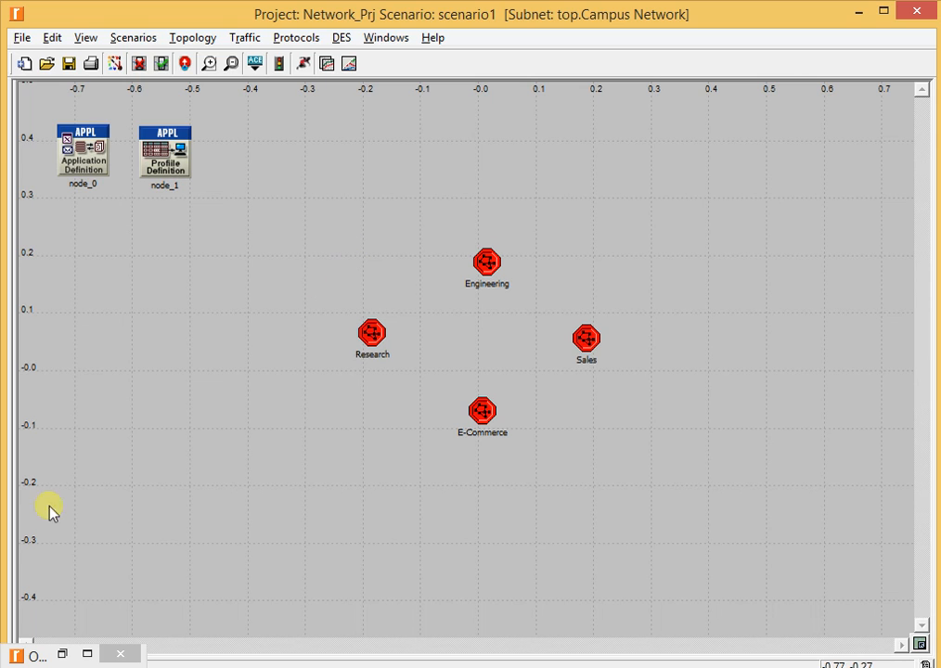
left_click(62, 654)
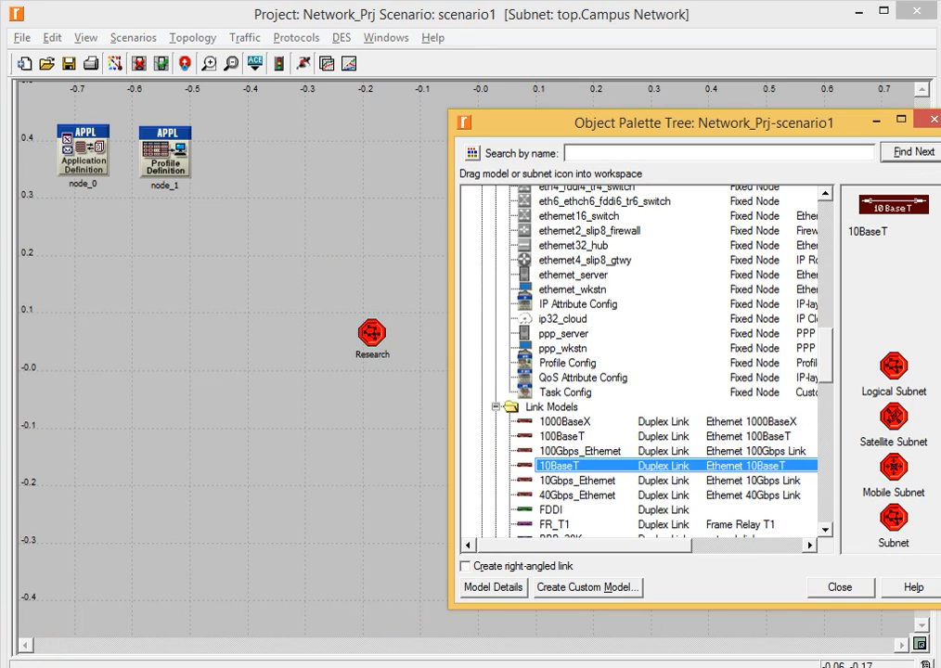
left_click(876, 120)
left_click(481, 345)
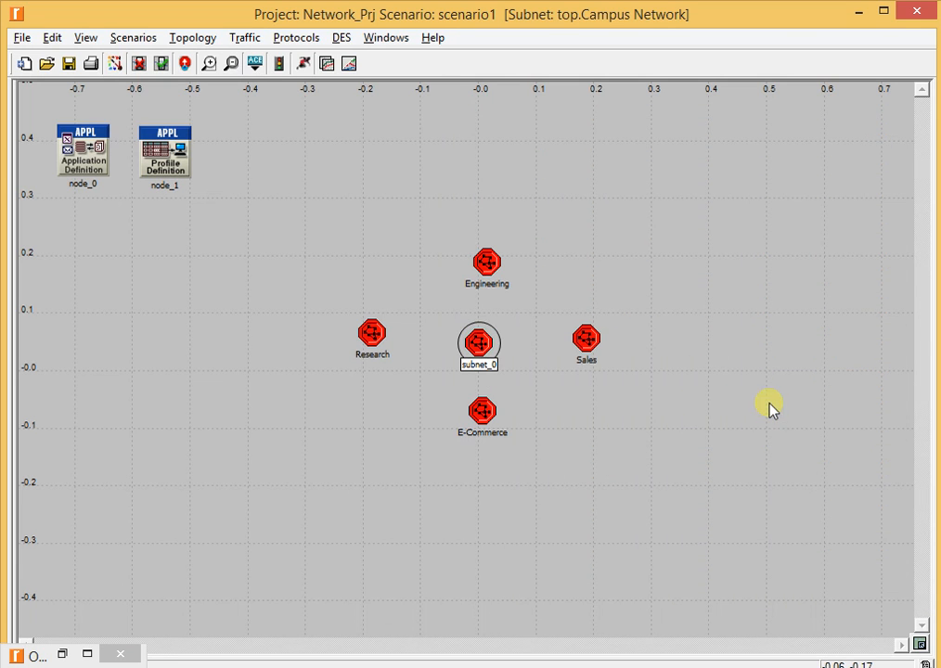
Step: Rename the new central subnet as Server
right_click(478, 351)
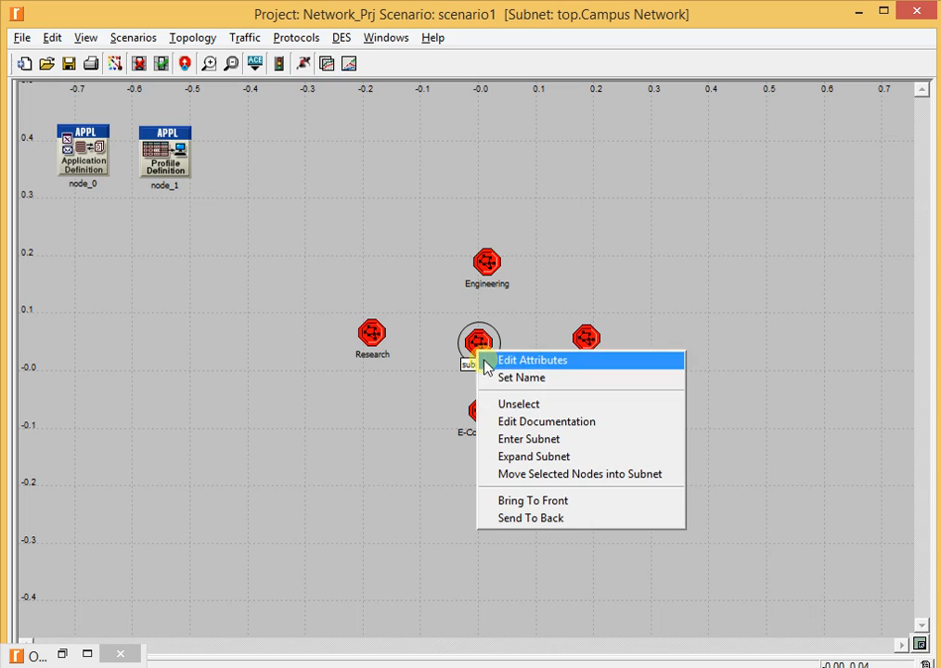
left_click(500, 376)
type("Servers")
key("BackSpace")
key("Return")
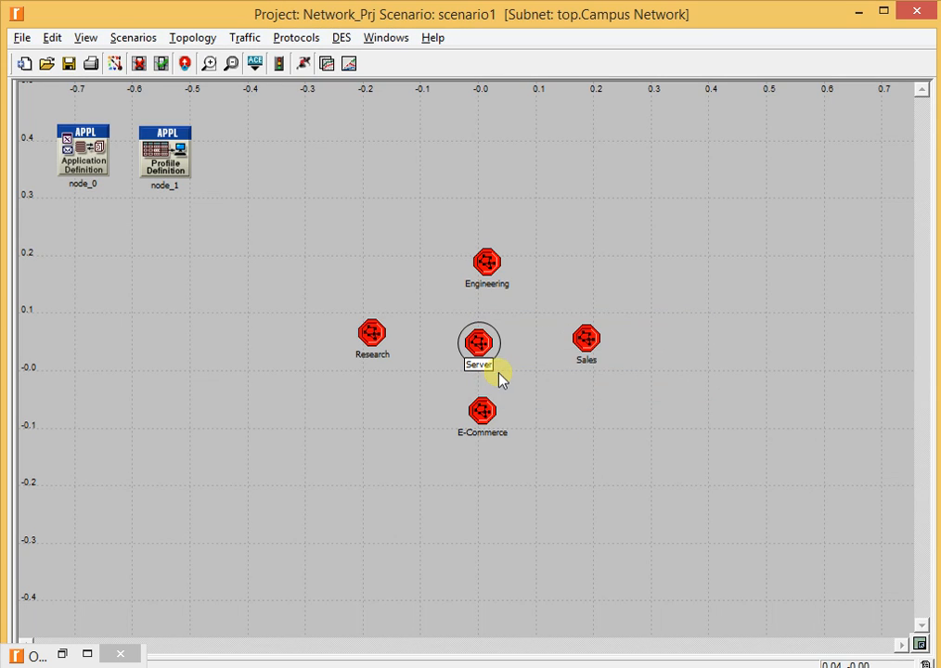
left_click(514, 371)
Step: Enter the Server subnet and place an ethernet16_switch node in its workspace
left_click(477, 345)
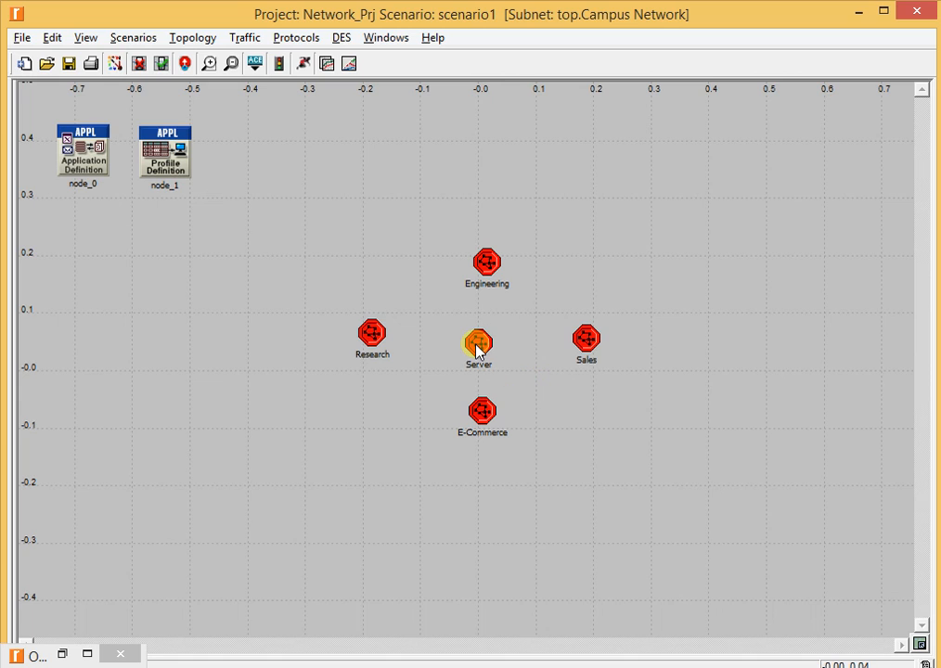
double_click(477, 345)
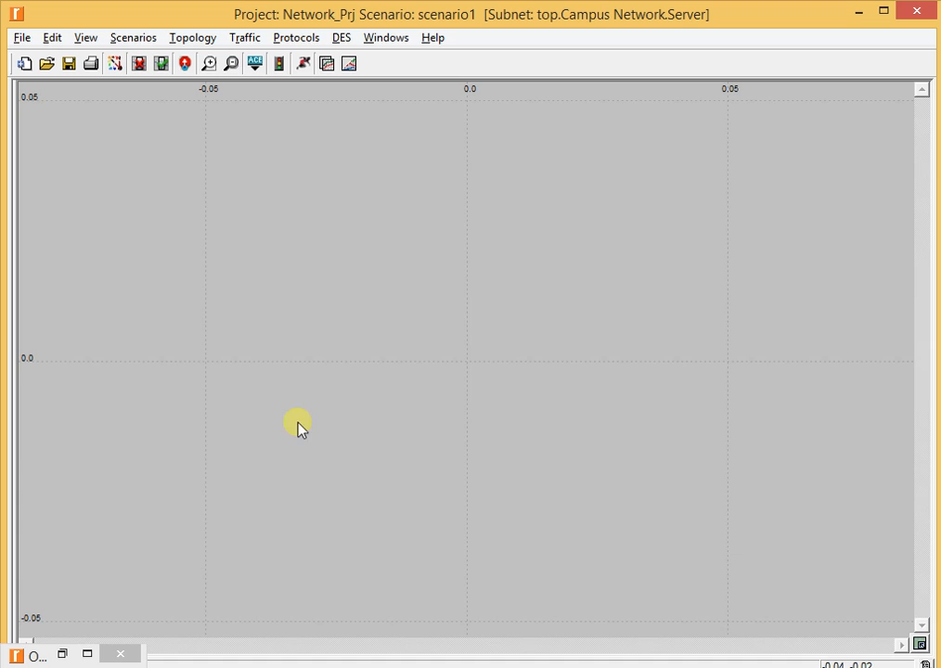
left_click(62, 654)
left_click_drag(601, 215, 363, 272)
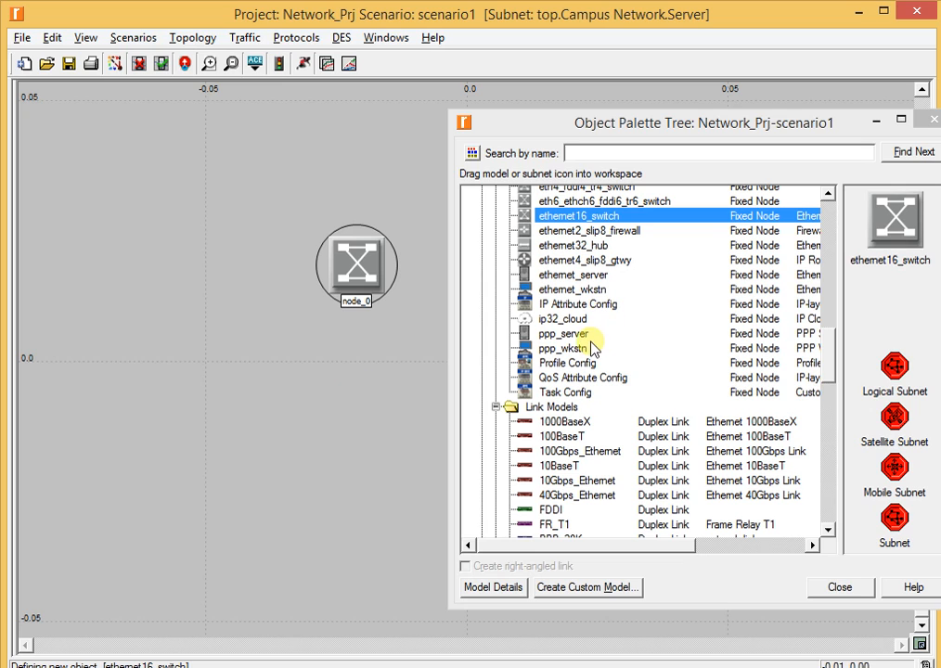
Step: Place three ppp_server nodes to the left of the switch
left_click(576, 335)
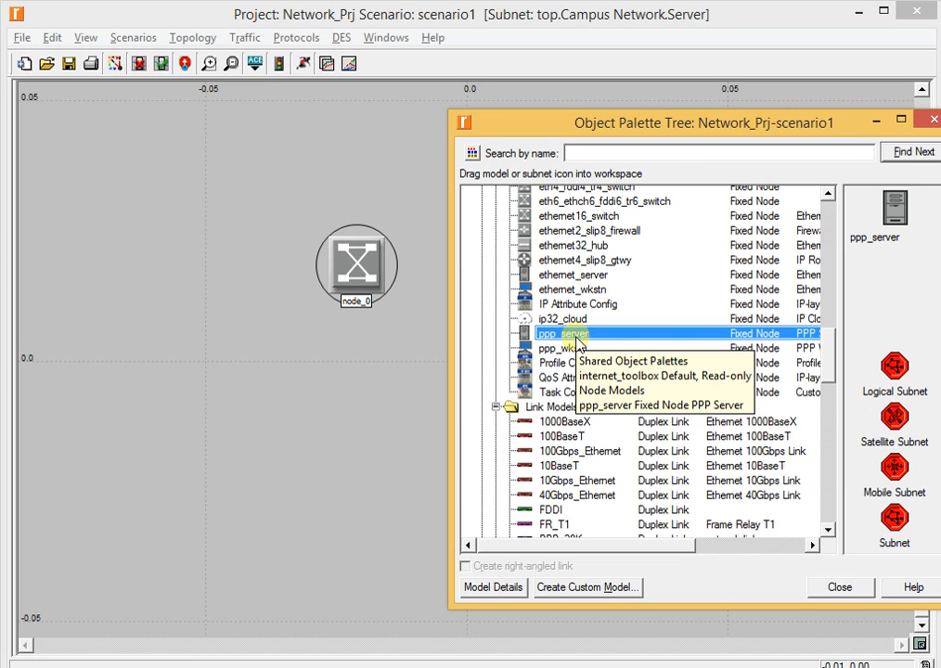
left_click_drag(577, 342, 227, 246)
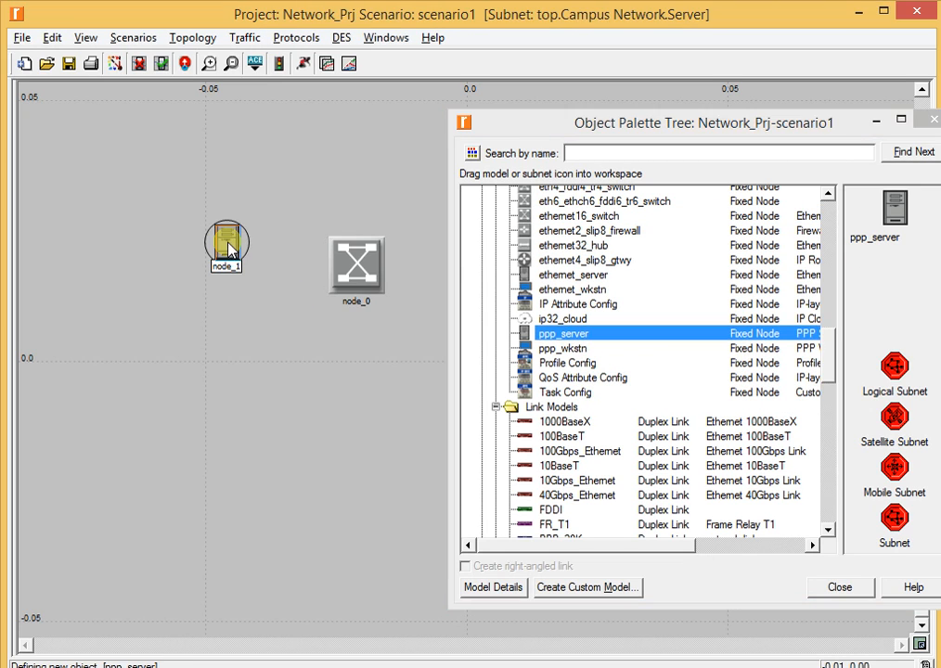
left_click(180, 177)
left_click(191, 359)
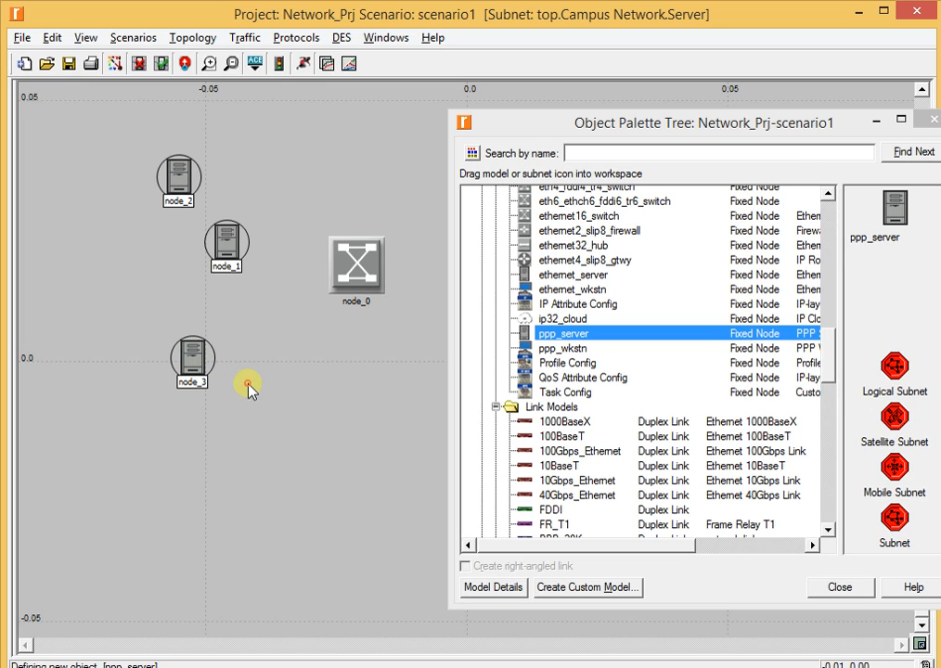
left_click(255, 246)
Step: Reposition the middle and lower servers so that all three servers line up in a vertical column
left_click_drag(189, 270, 177, 267)
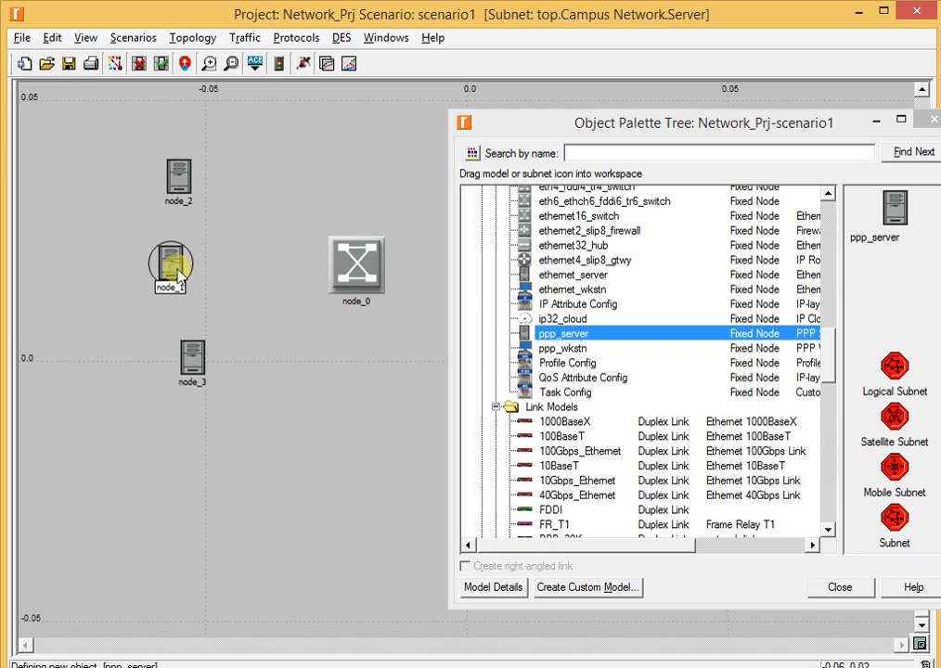
left_click(192, 368)
left_click_drag(193, 368, 179, 370)
left_click(176, 173)
left_click(228, 206)
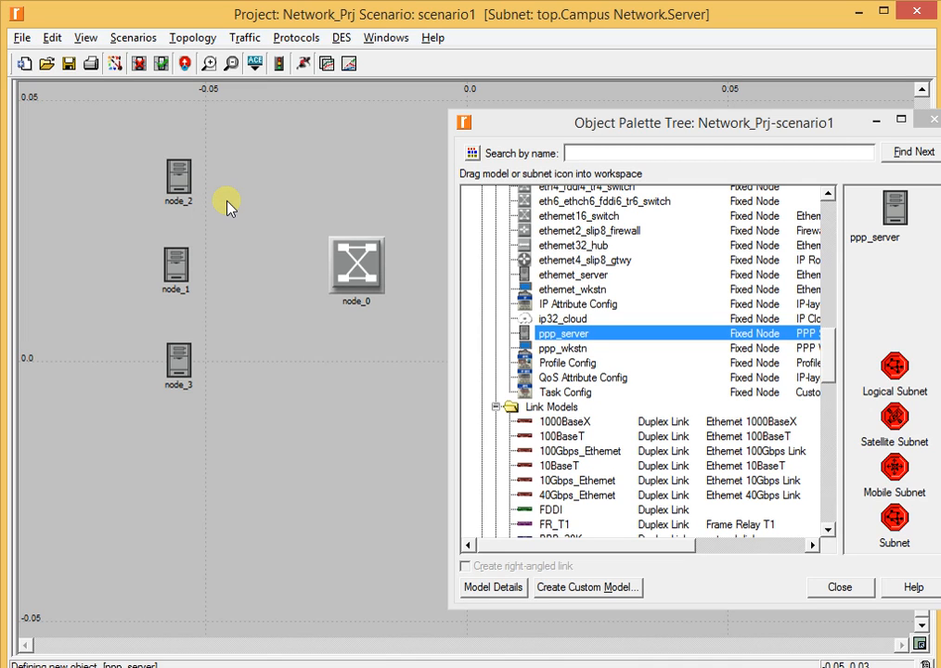
Step: Connect each of the three servers to the switch with a 10BaseT link
left_click(562, 467)
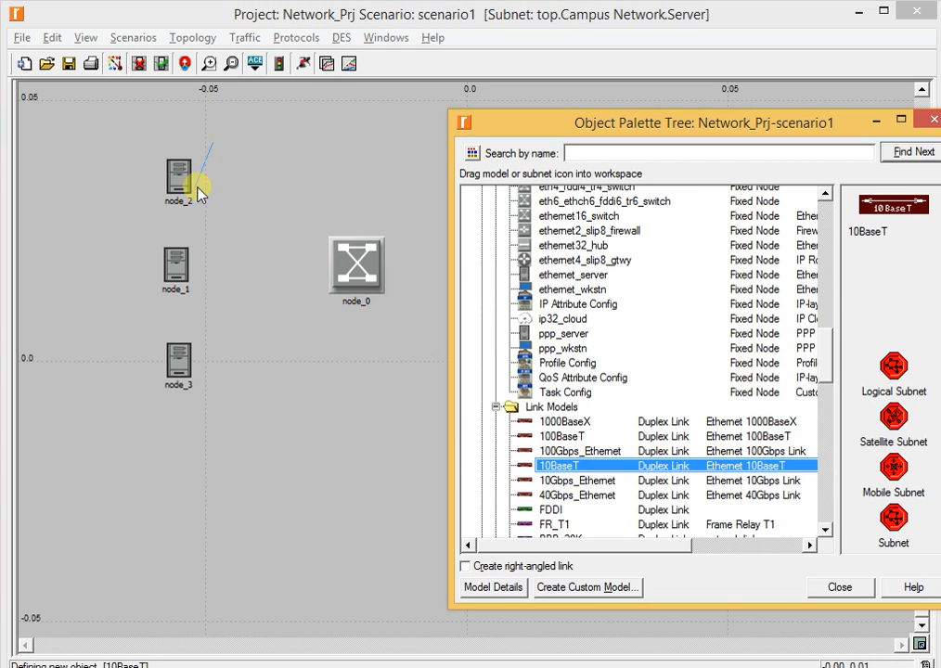
left_click(345, 264)
left_click(330, 269)
left_click(165, 380)
left_click(371, 264)
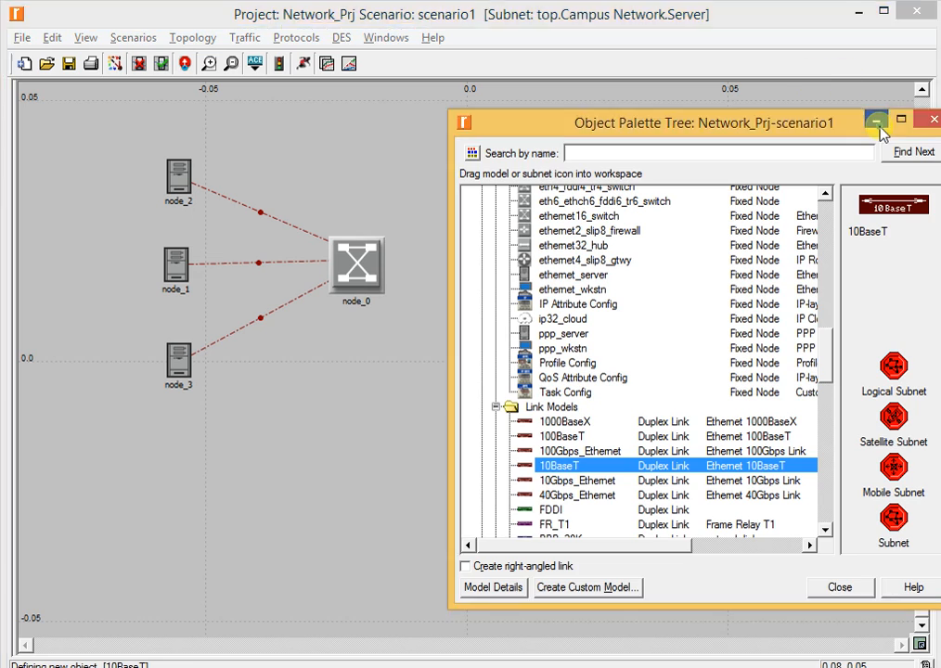
left_click(876, 121)
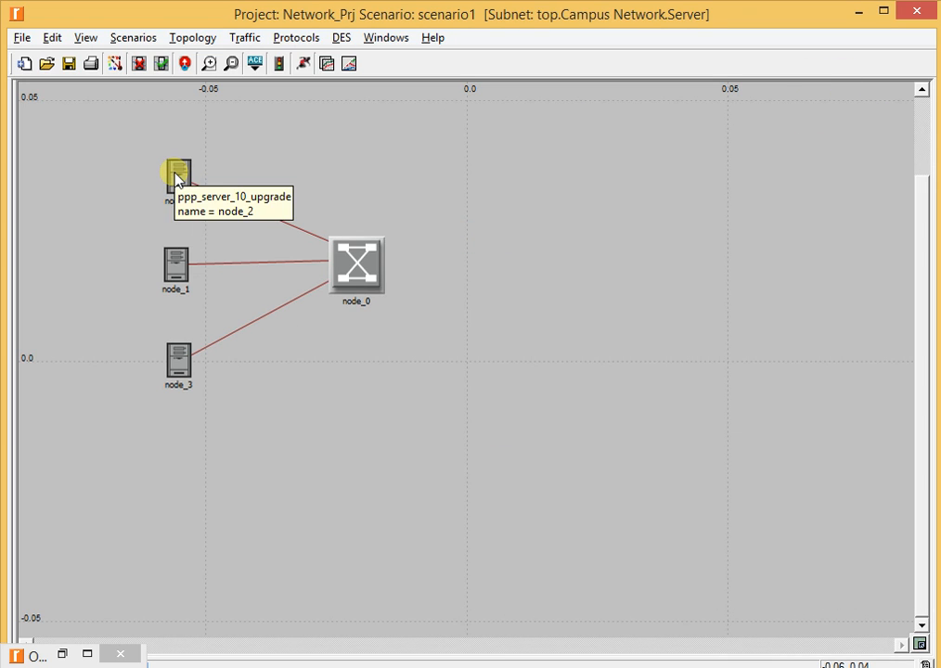
Step: Rename the upper server as Web
right_click(177, 179)
left_click(201, 202)
type("W")
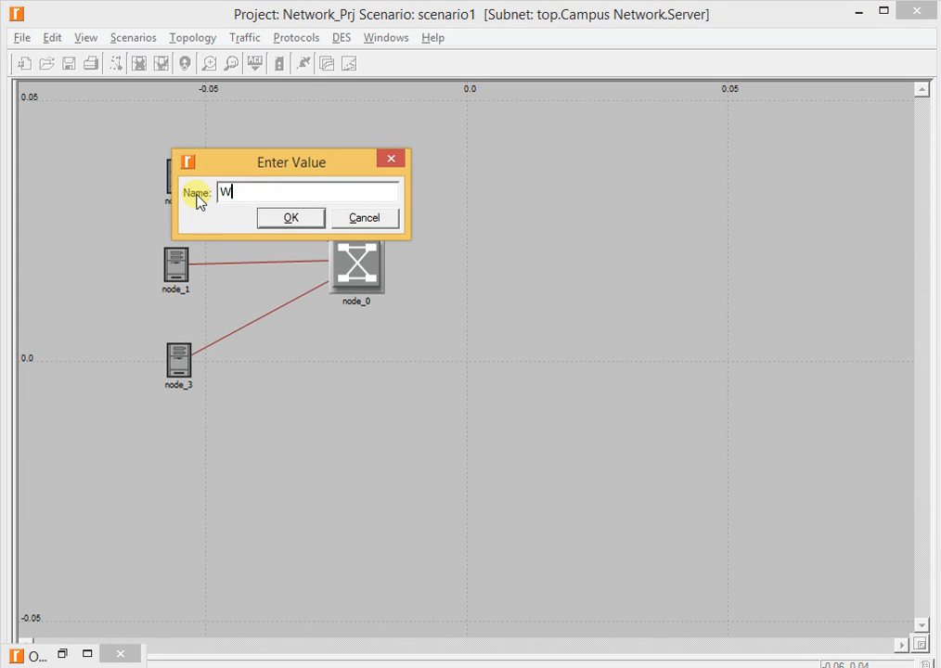
type("eb")
key("Return")
Step: Rename the middle server as File Transfer
right_click(176, 279)
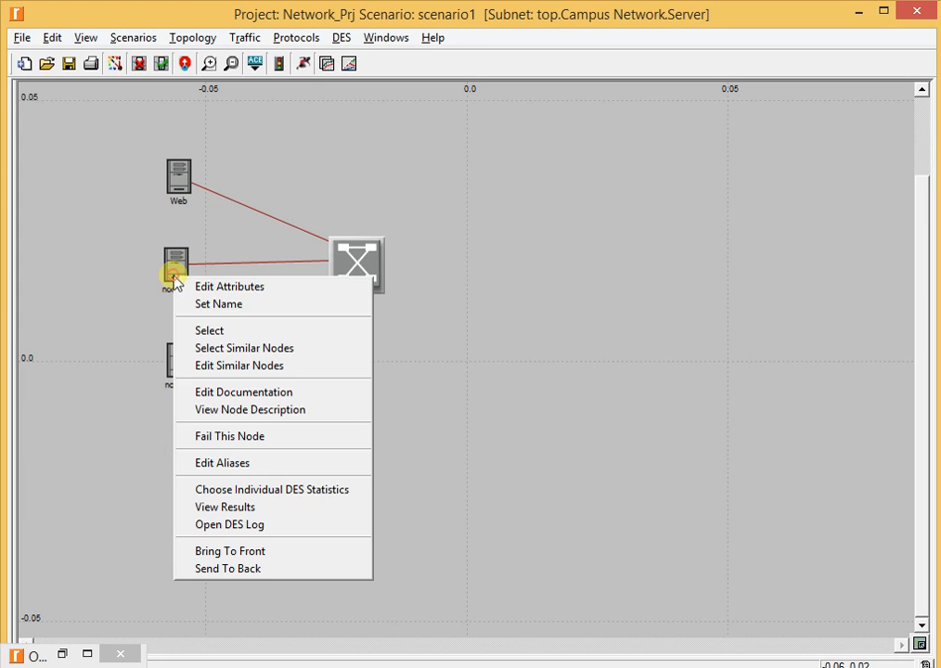
left_click(201, 307)
type("File")
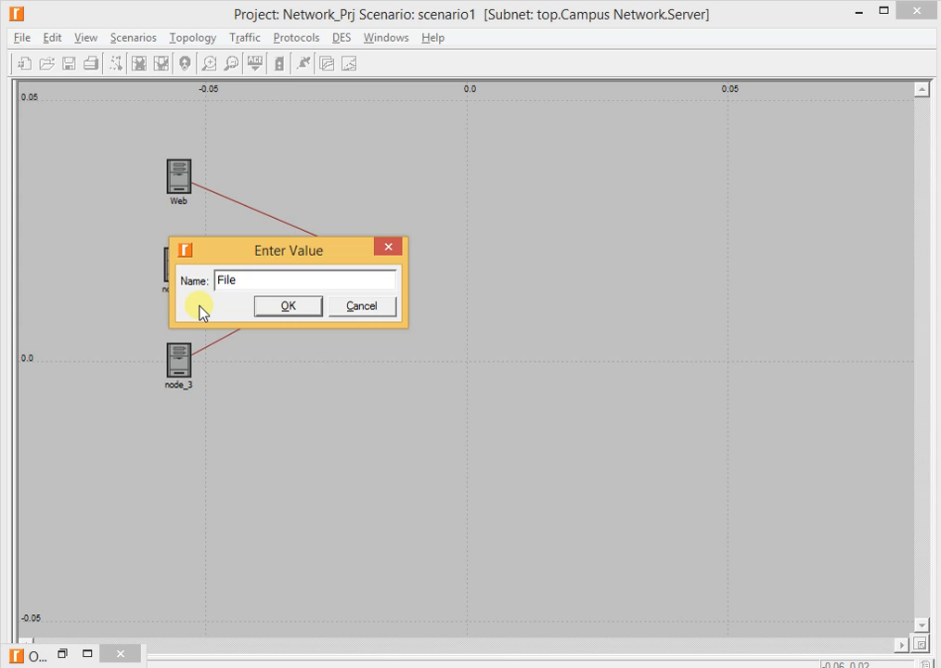
type(" Transfer")
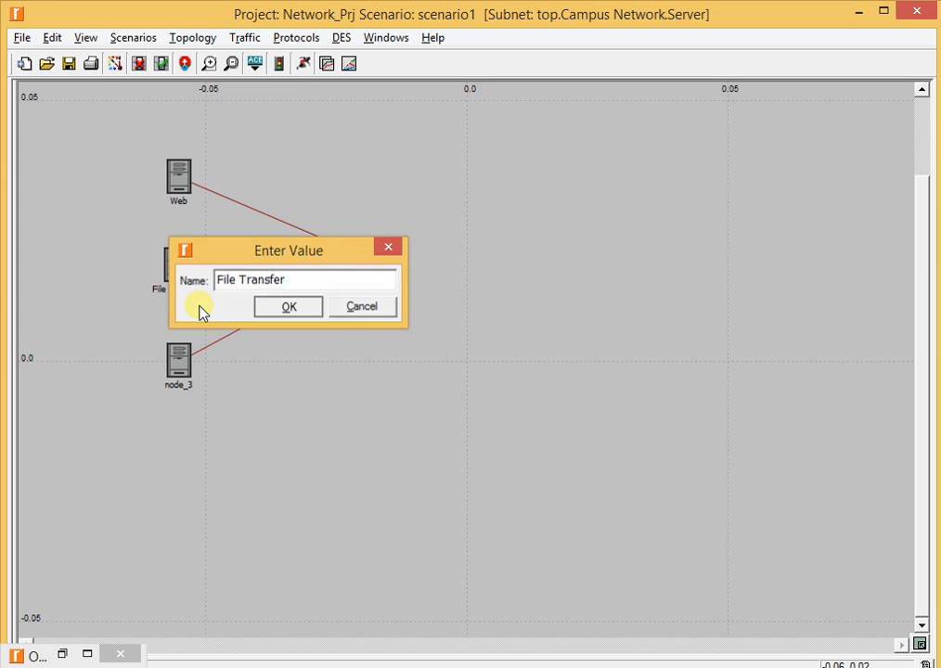
key("Return")
Step: Rename the lower server as Database
right_click(181, 357)
left_click(202, 379)
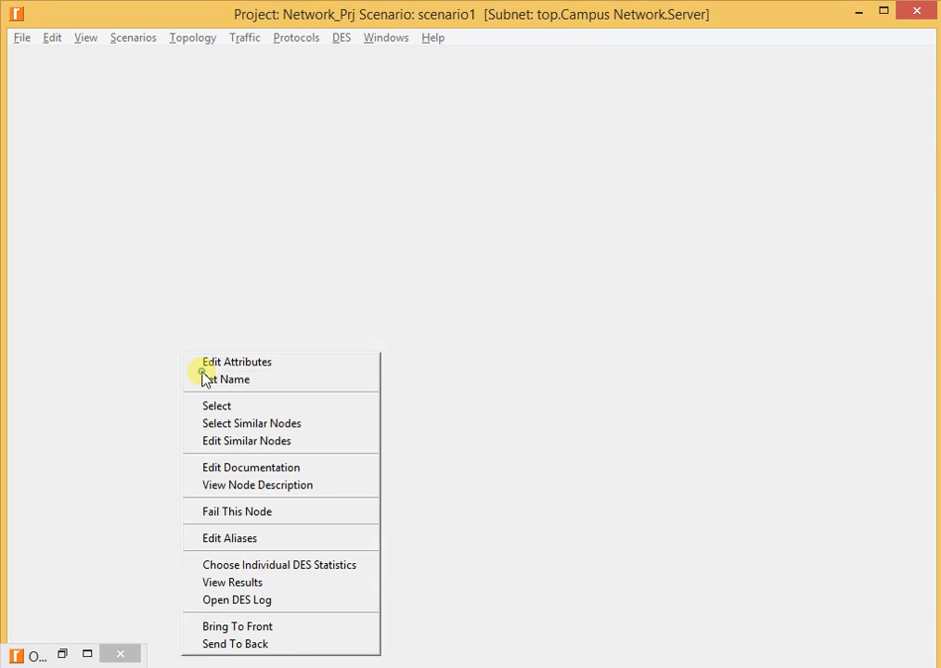
type("Database")
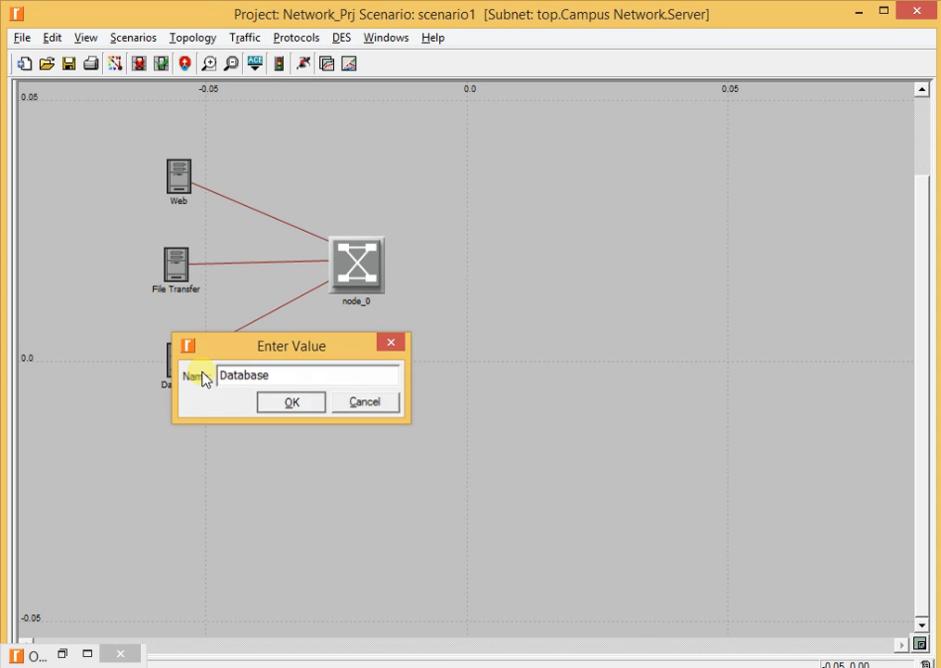
key("Return")
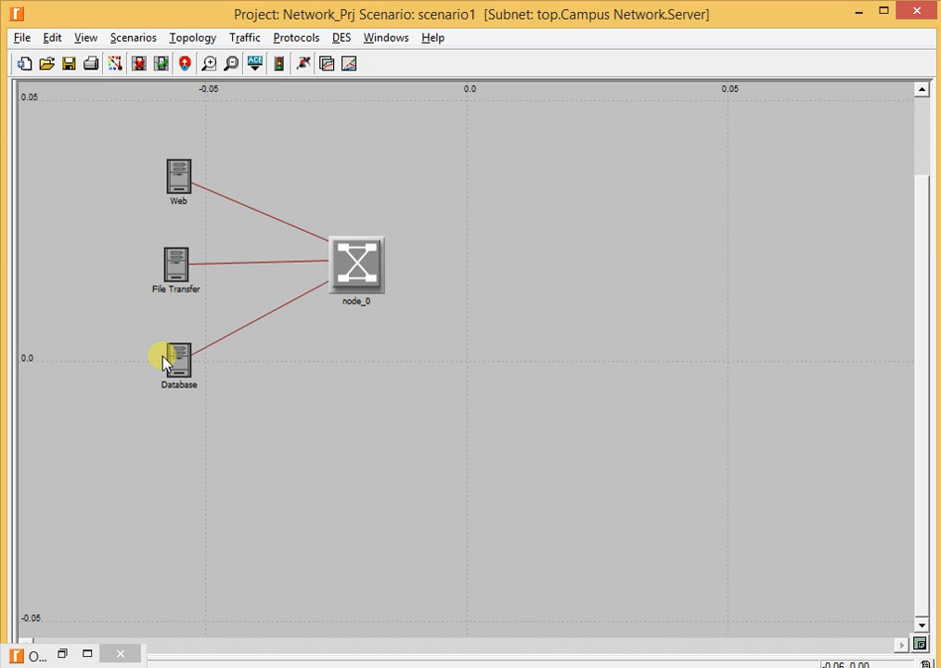
Step: Open the Web server's Application: Supported Services table for editing and give it four rows
right_click(183, 181)
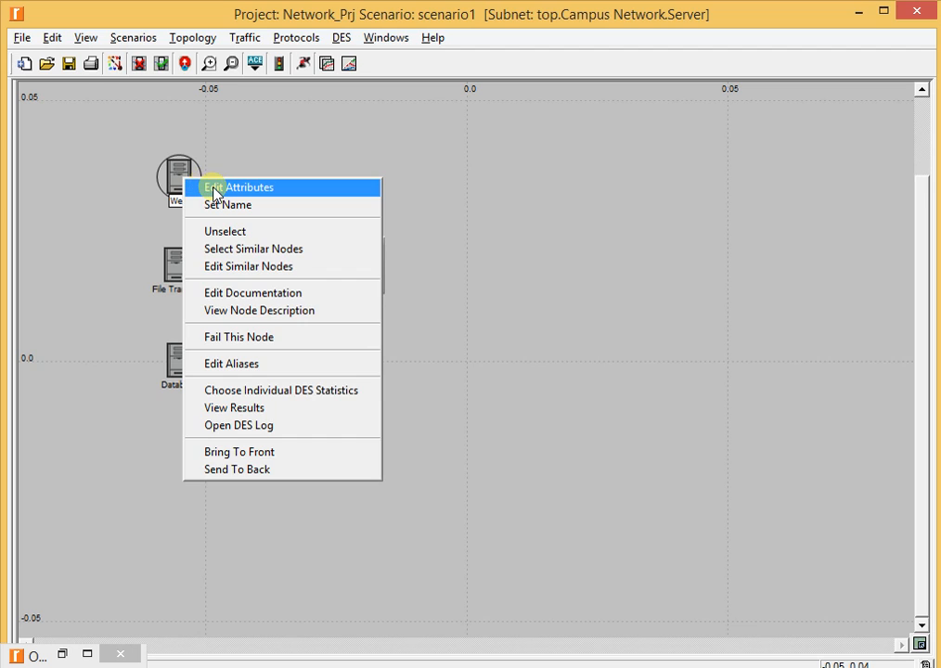
left_click(214, 188)
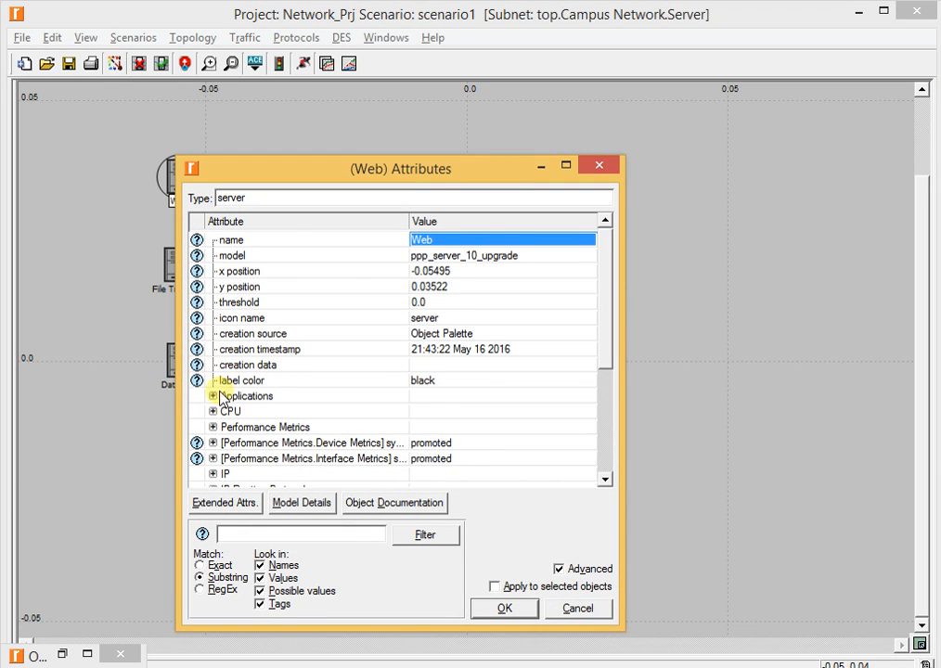
left_click(213, 396)
left_click_drag(604, 326, 599, 399)
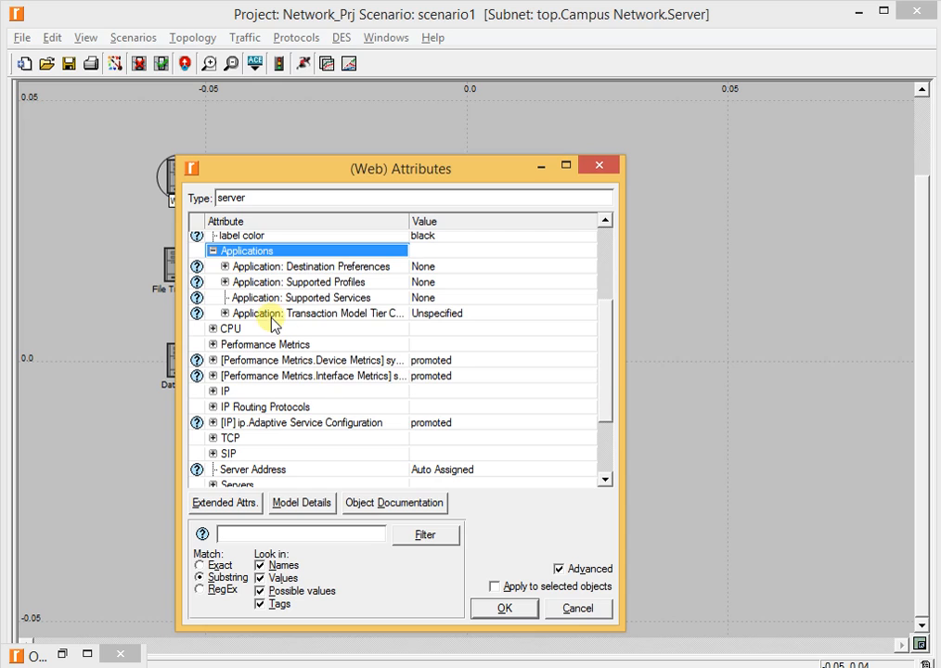
left_click(426, 298)
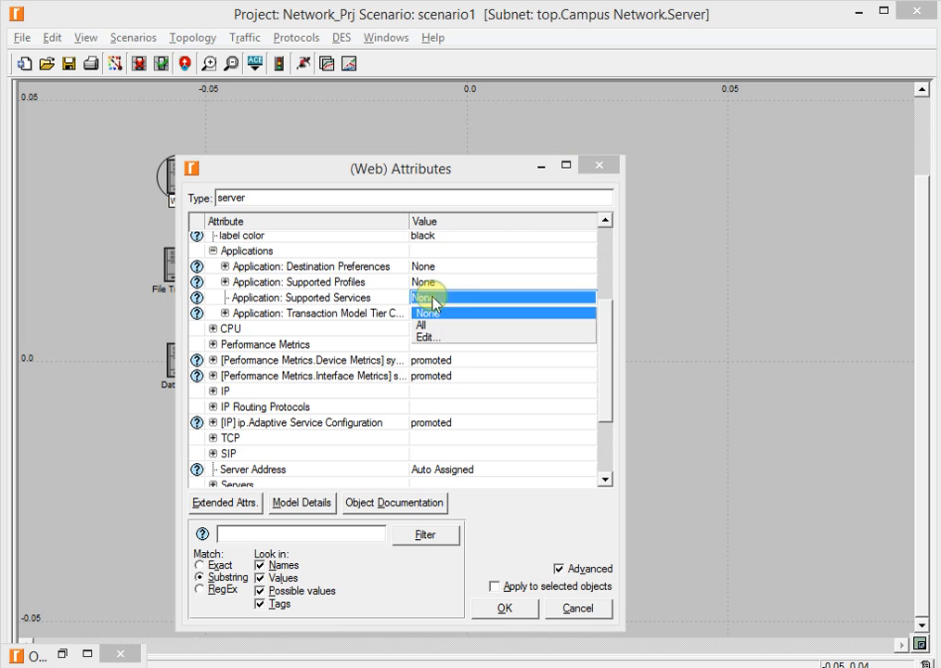
left_click(443, 344)
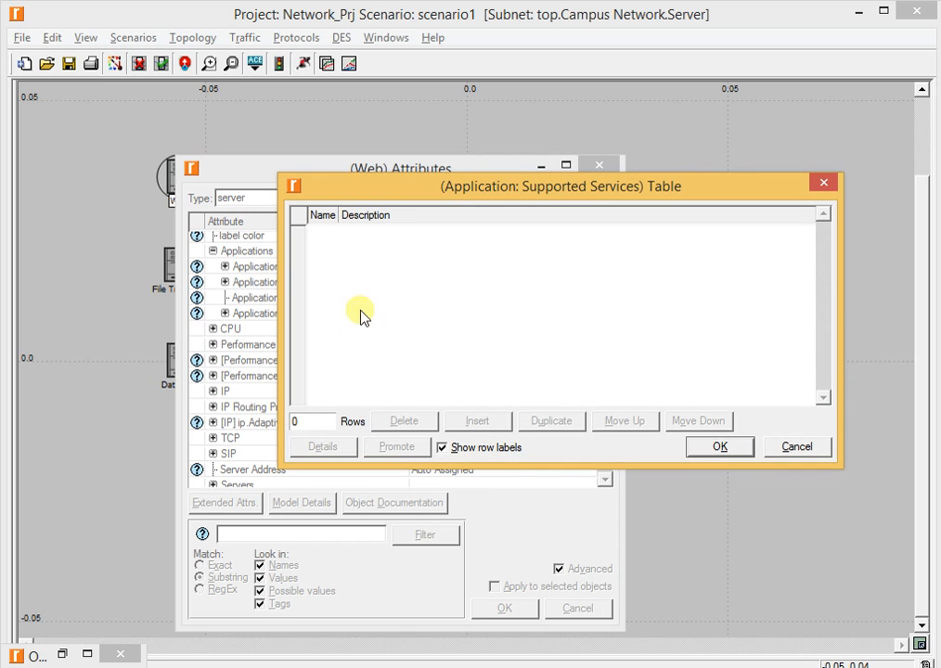
left_click(334, 427)
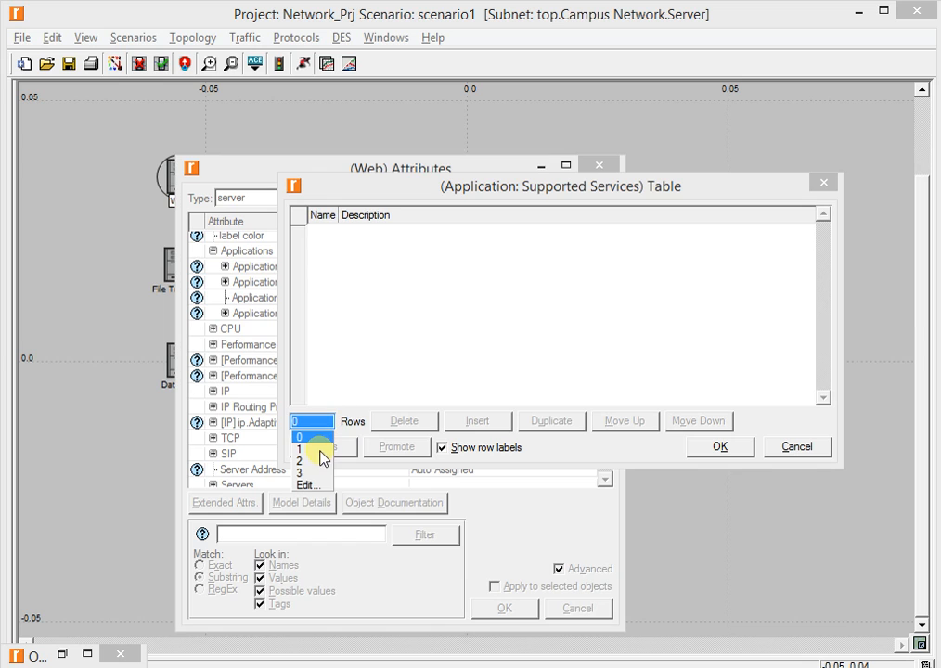
left_click(319, 489)
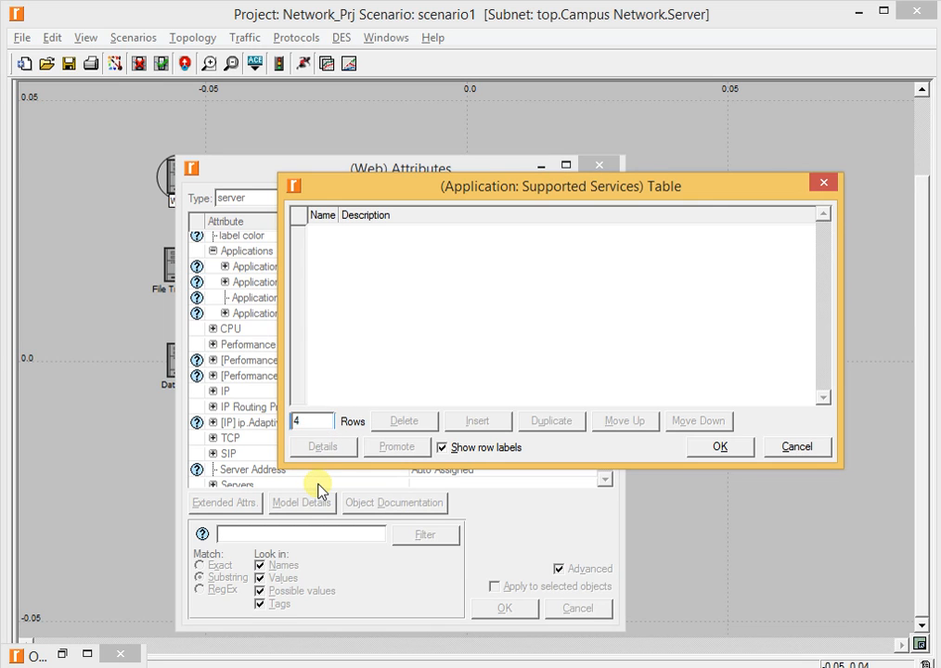
type("4")
key("Return")
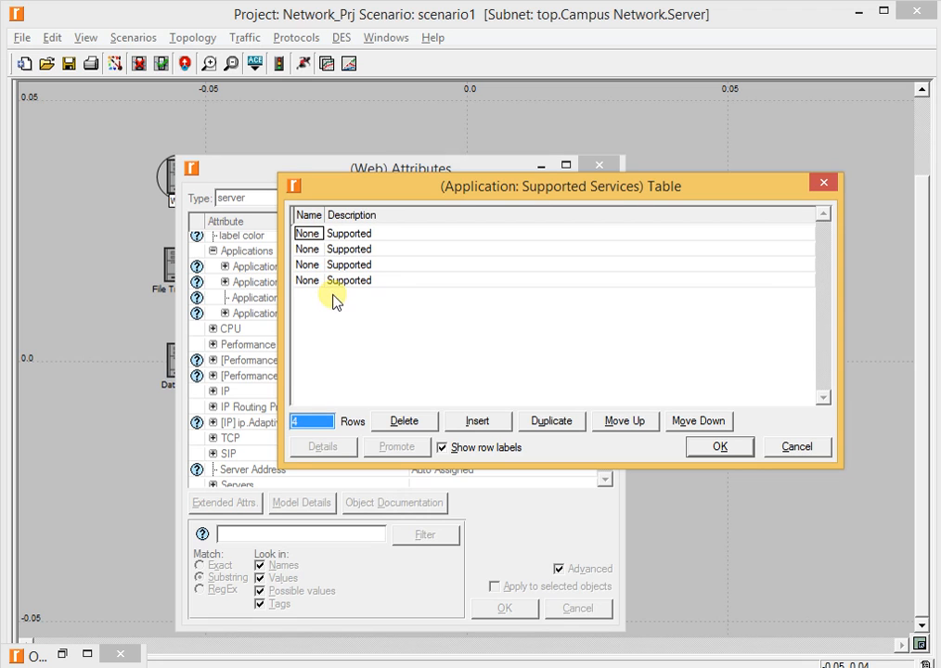
left_click(302, 420)
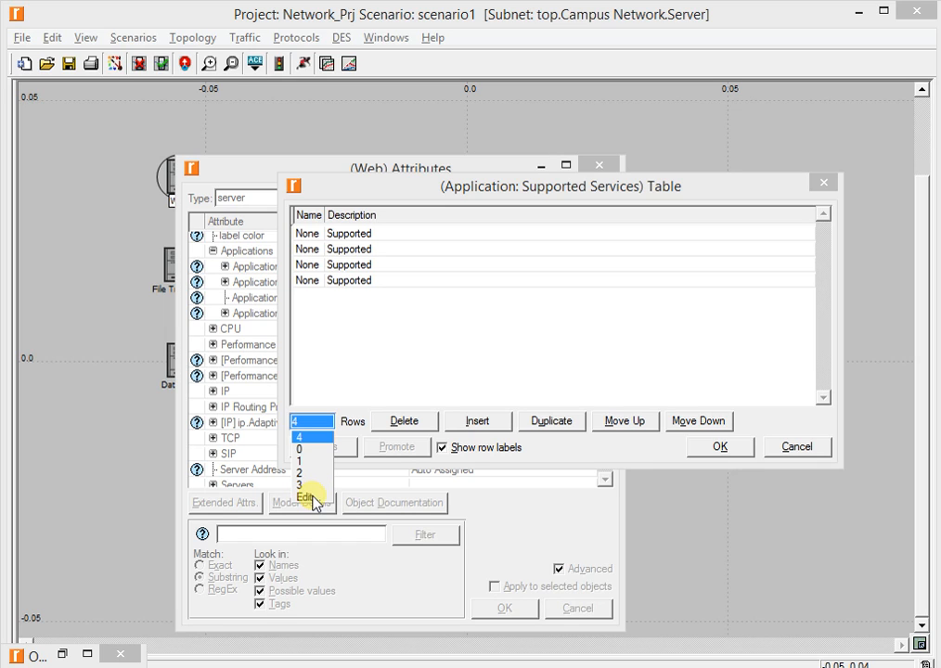
left_click(393, 345)
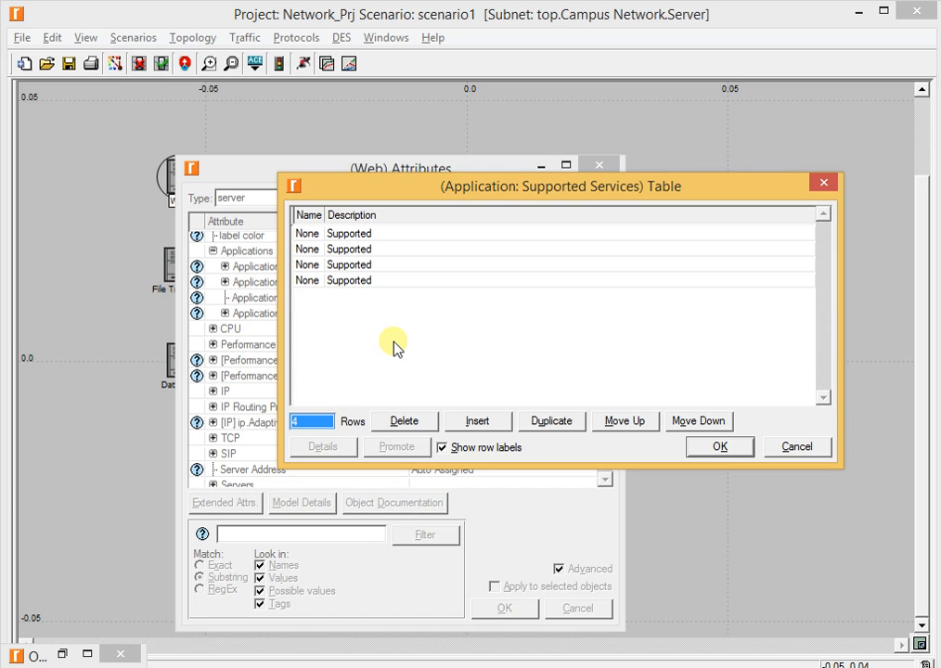
Step: Set the Web server's supported services to Email (Heavy), Email (Light), Web Browsing (Heavy HTTP1.1) and Telnet Session (Light), and accept the attributes
left_click(312, 238)
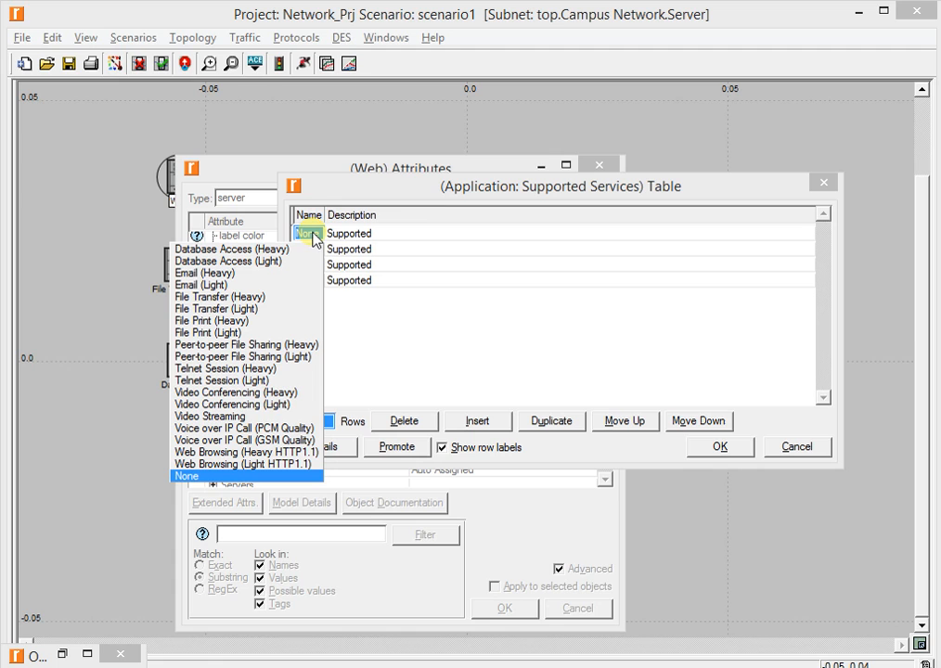
left_click(218, 274)
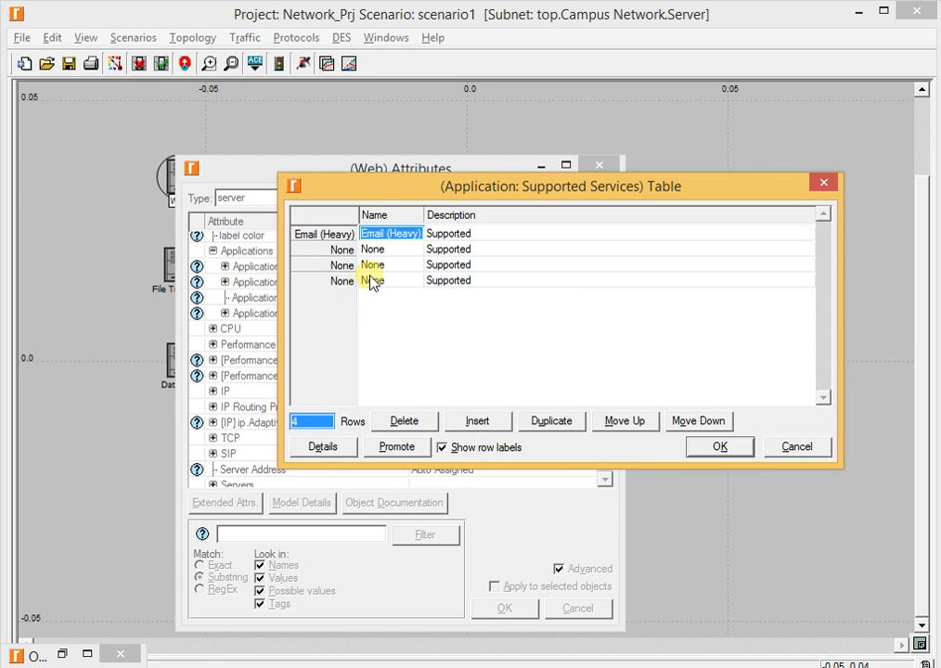
left_click(389, 252)
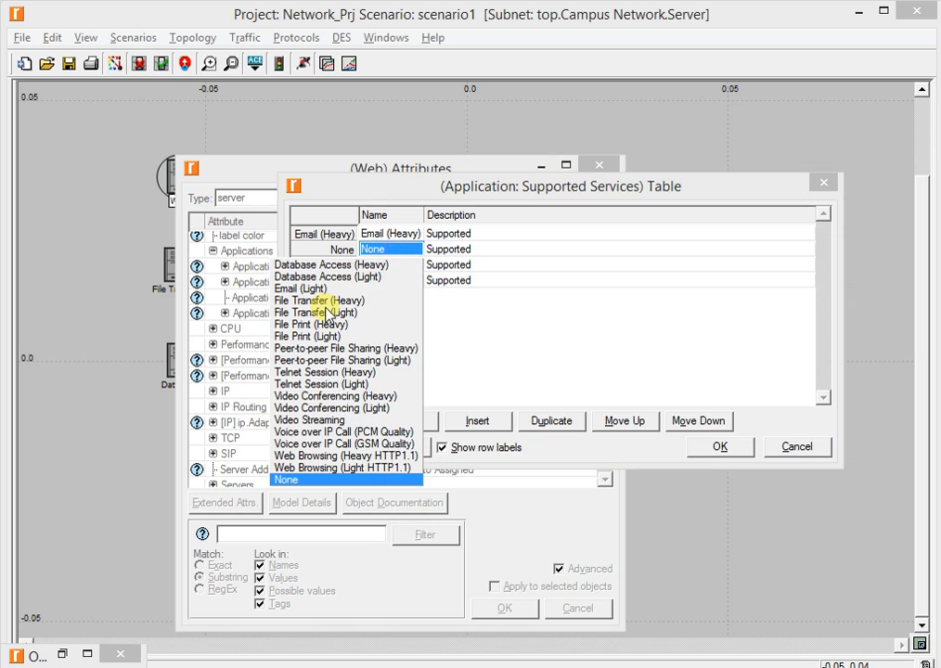
left_click(306, 290)
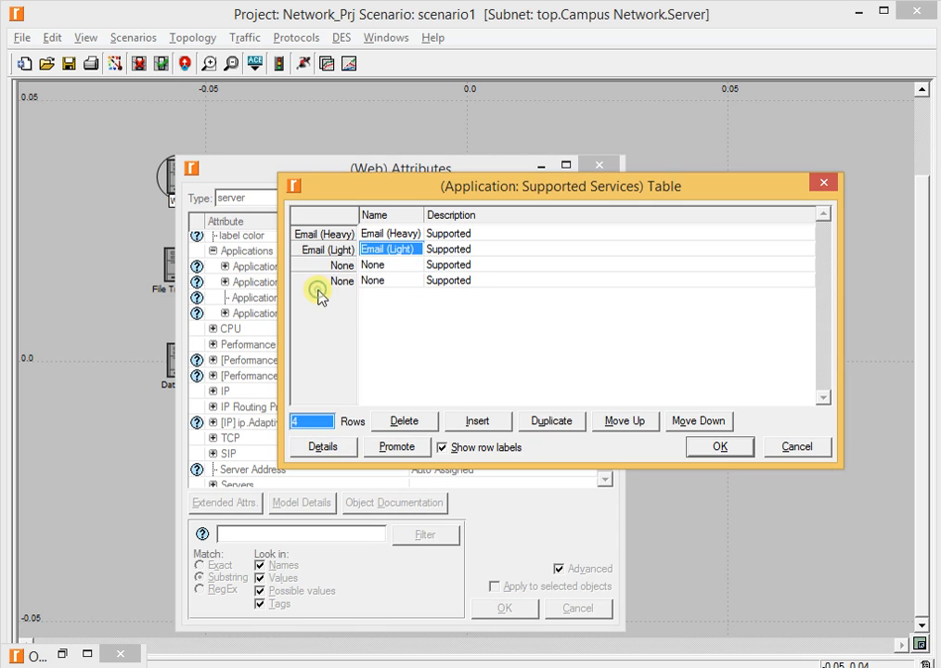
left_click(383, 266)
left_click(339, 461)
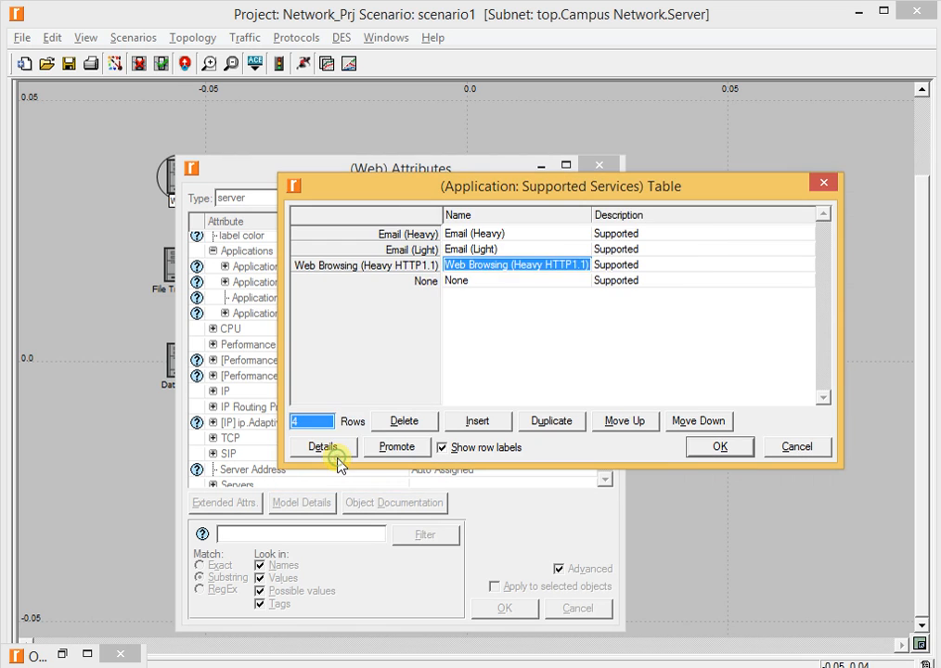
left_click(455, 281)
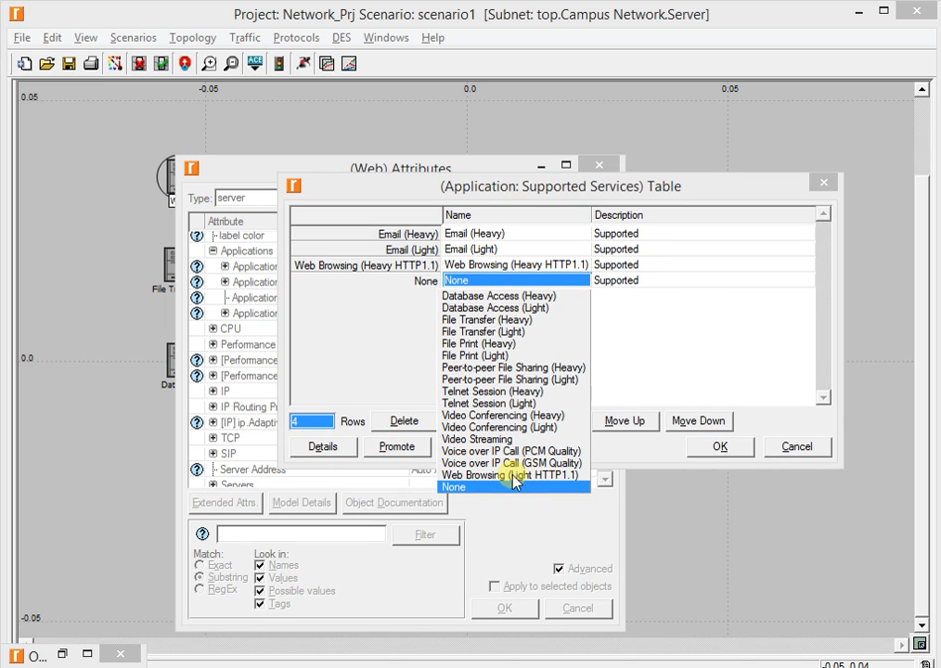
left_click(509, 402)
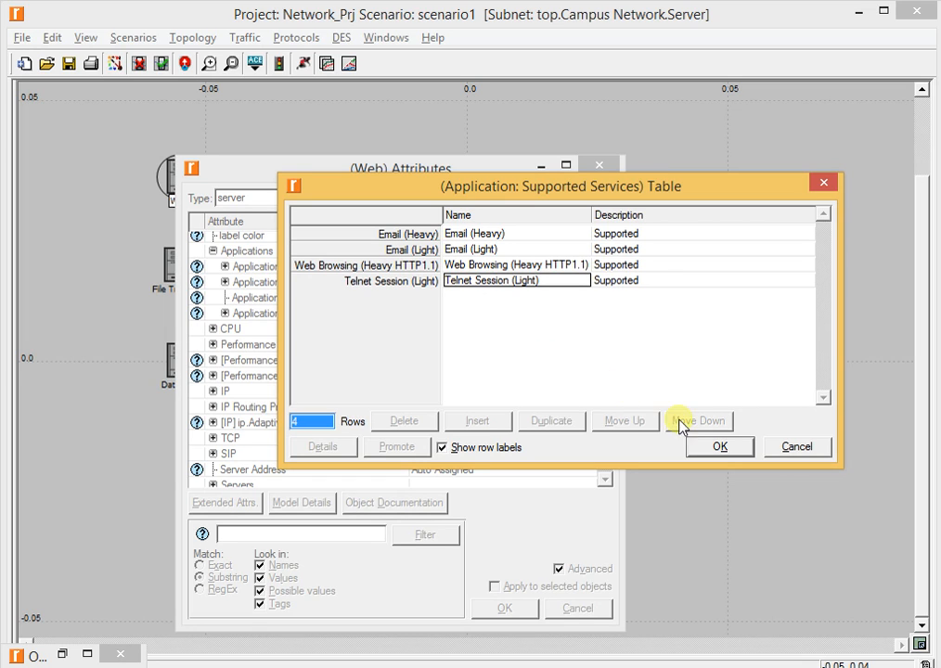
left_click(728, 451)
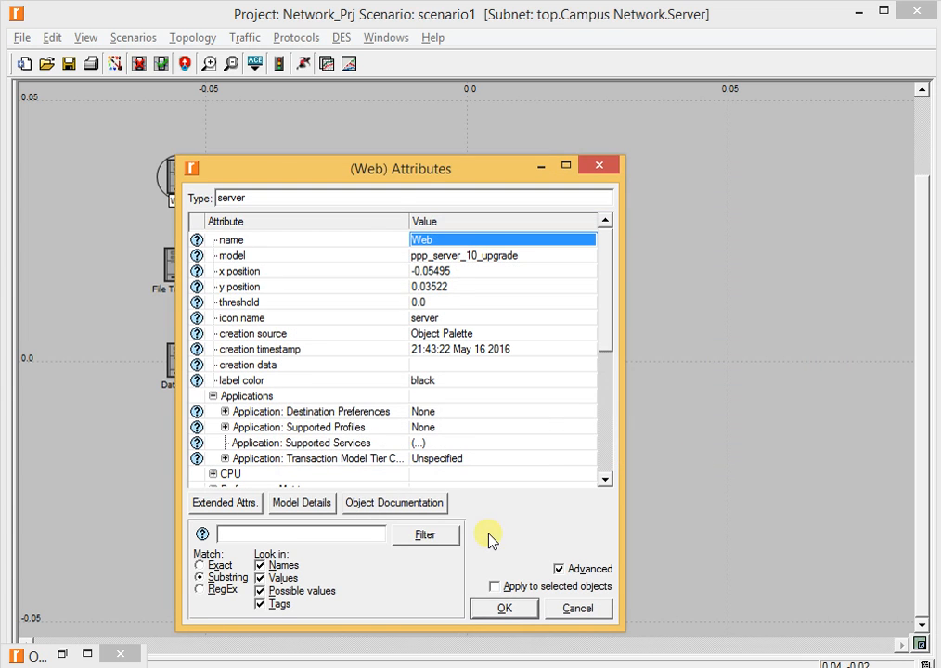
left_click(504, 610)
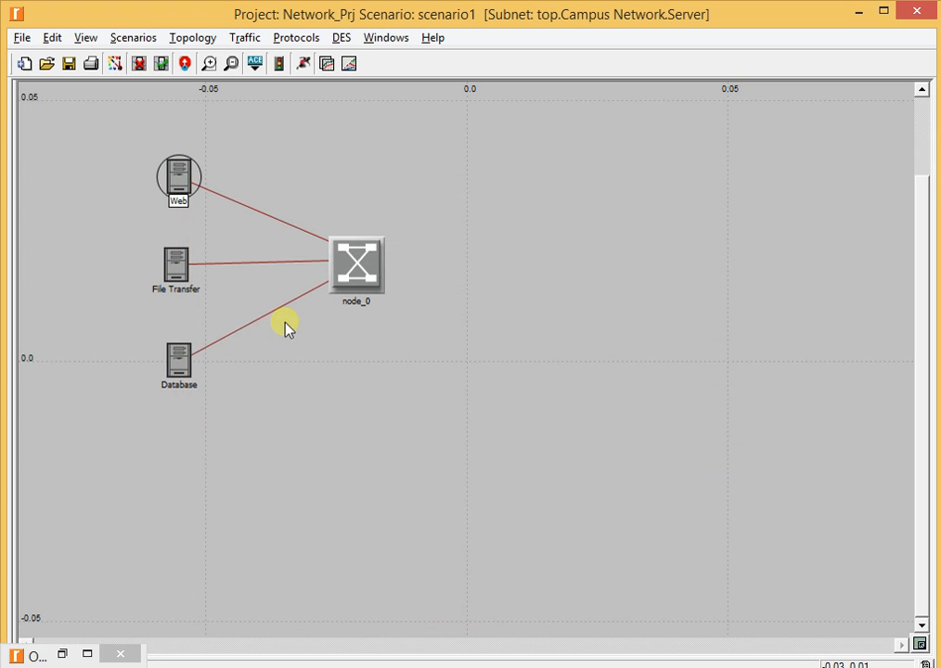
Step: Open the File Transfer server's Application: Supported Services table for editing and give it two rows
right_click(175, 267)
left_click(189, 269)
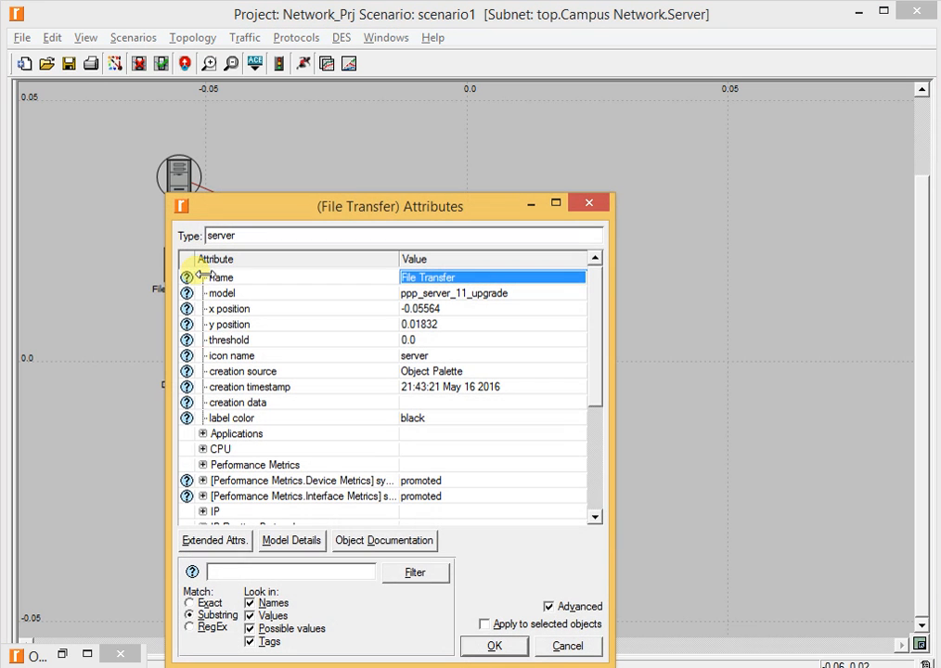
left_click(202, 435)
left_click(415, 483)
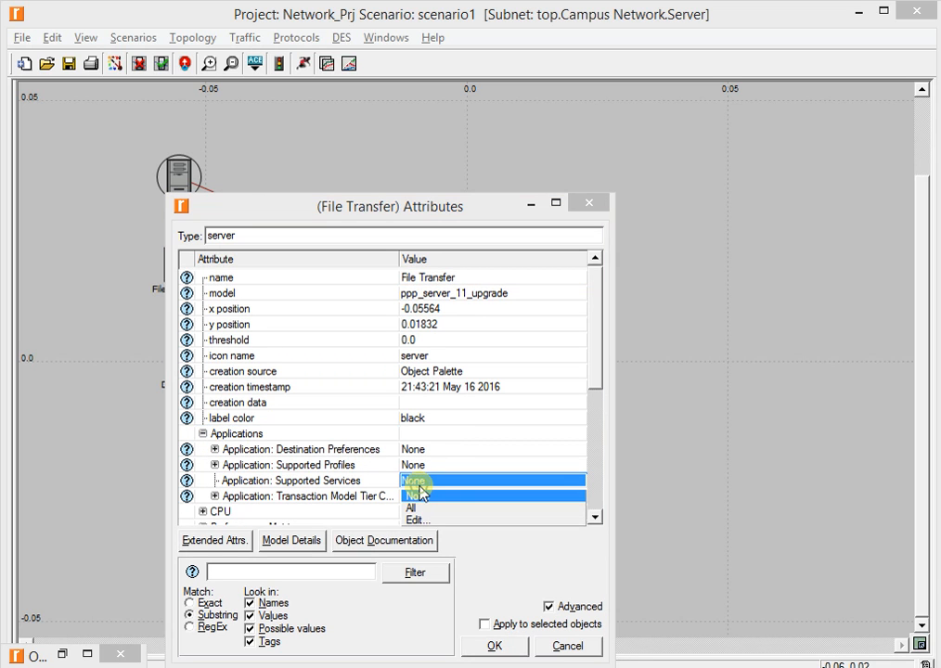
left_click(418, 518)
left_click(323, 423)
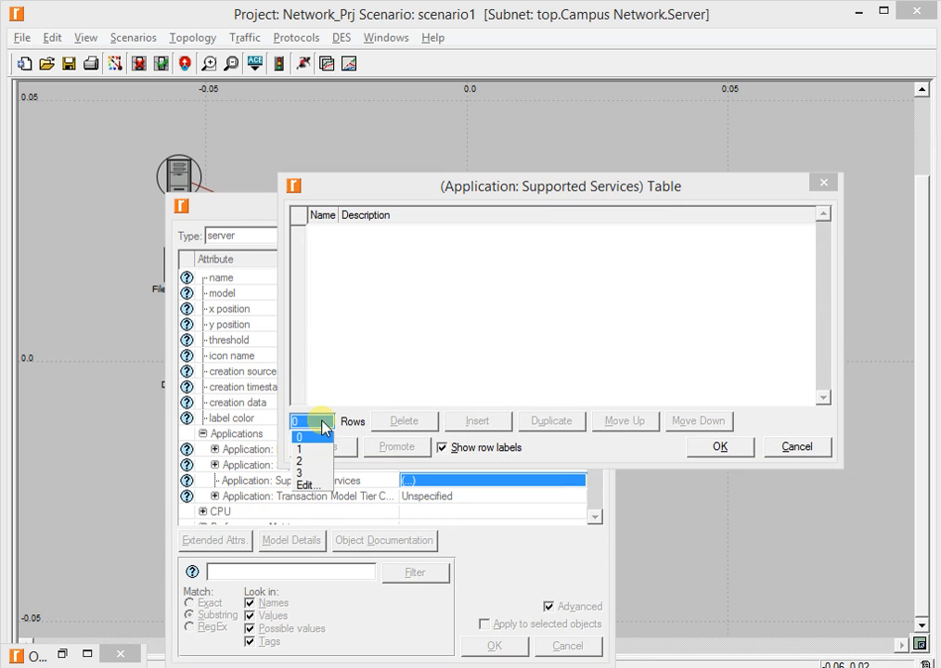
left_click(303, 462)
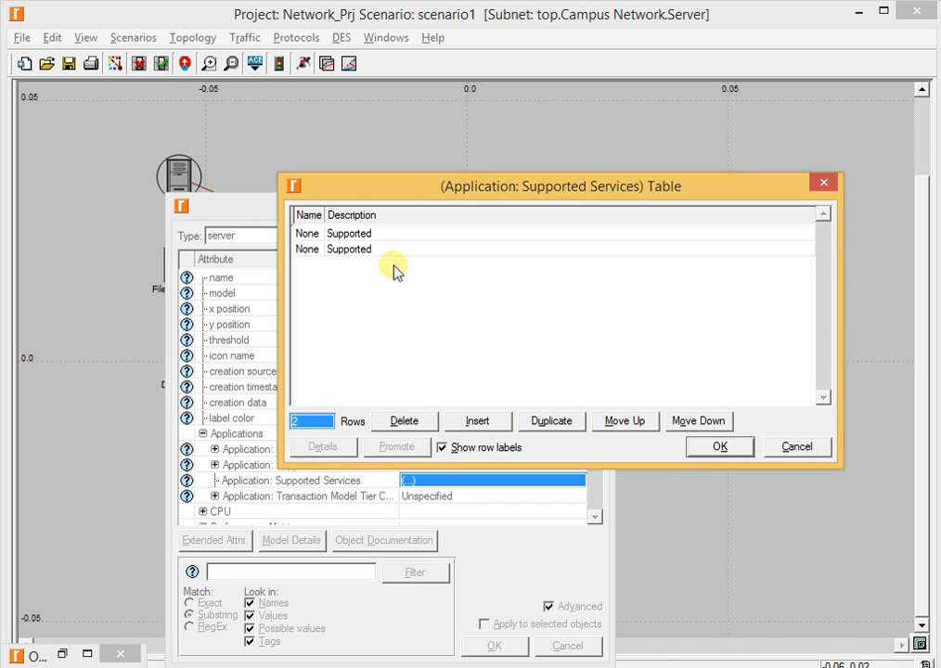
Step: Set the File Transfer server's supported services to File Print (Heavy) and File Transfer (Heavy), and accept the attributes
left_click(306, 235)
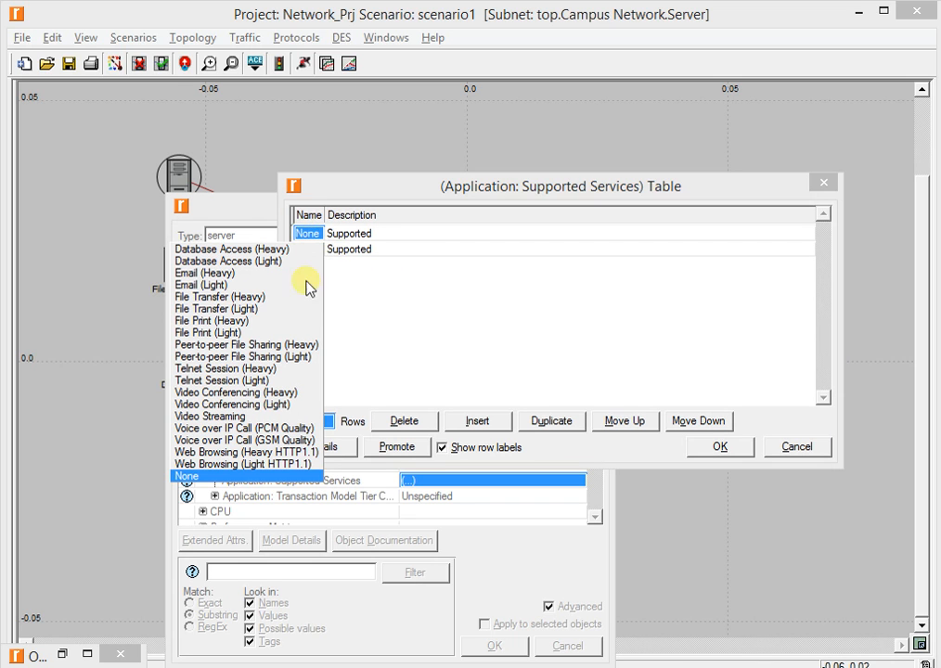
left_click(232, 323)
left_click(403, 247)
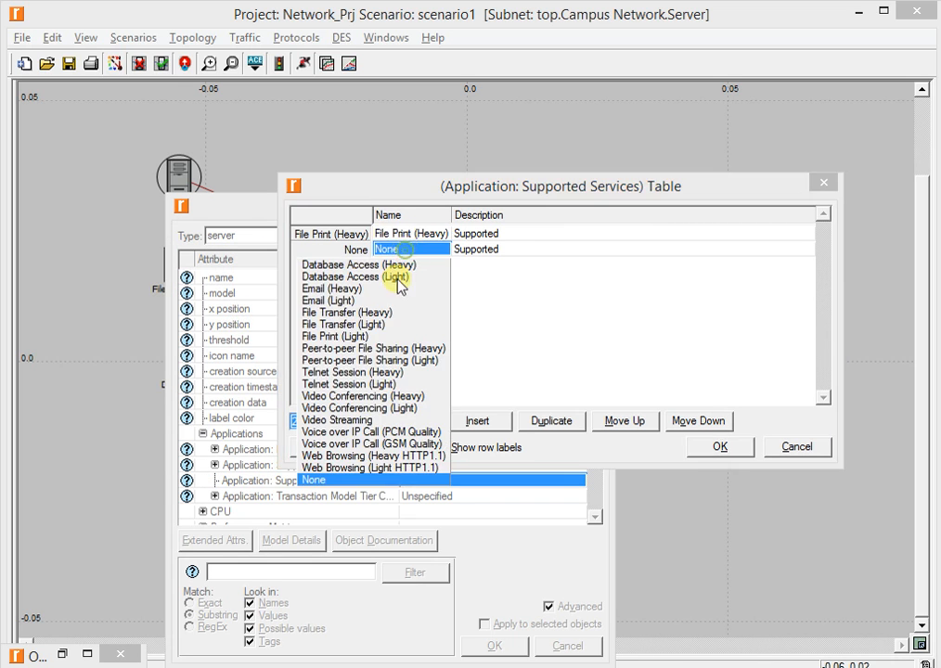
left_click(361, 313)
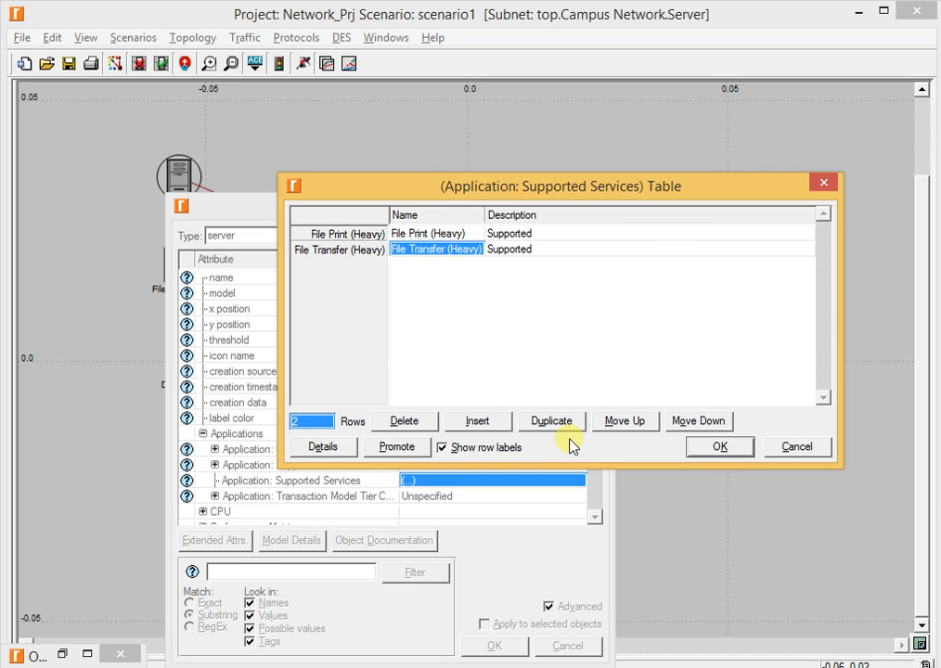
left_click(715, 447)
left_click(490, 645)
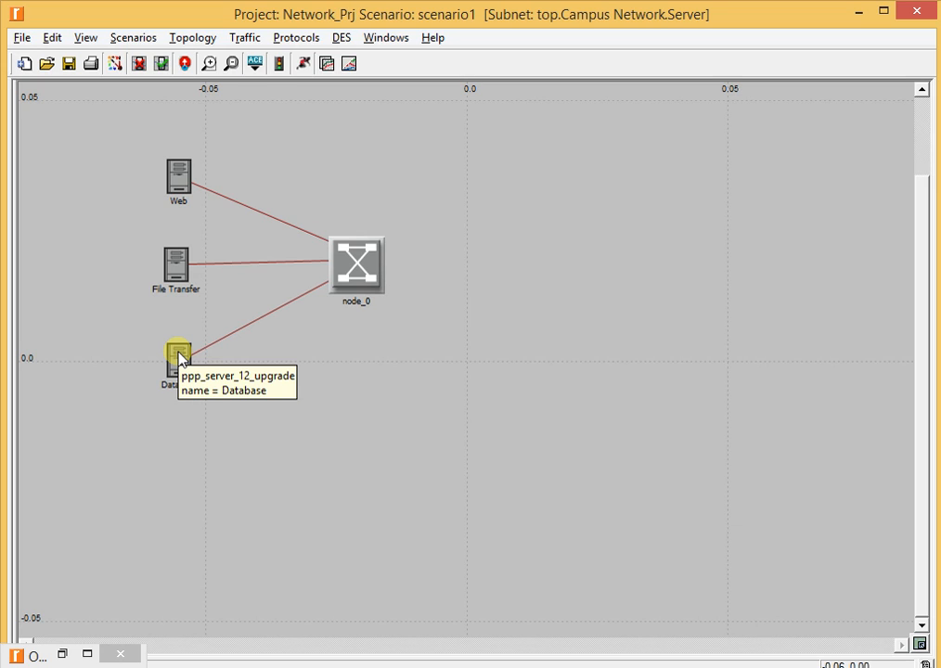
Step: Open the Database server's Application: Supported Services table for editing and give it one row
left_click(180, 358)
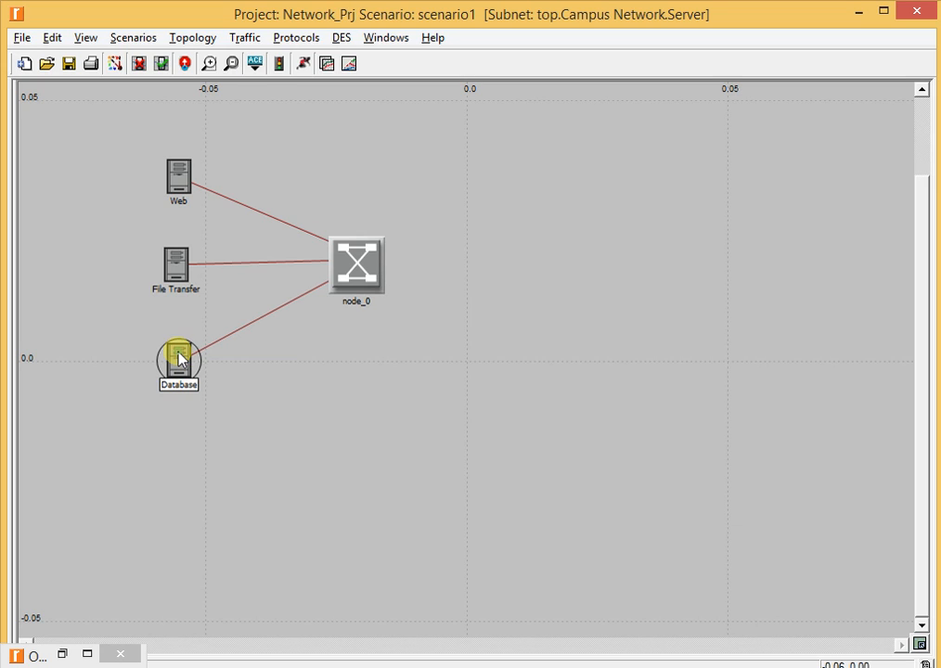
right_click(181, 358)
left_click(186, 362)
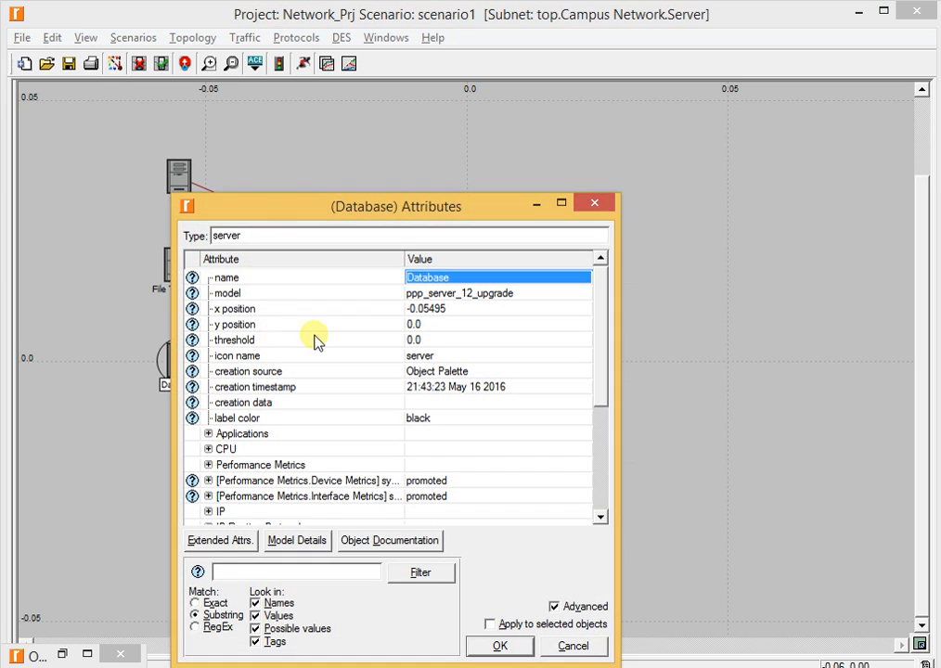
left_click(206, 433)
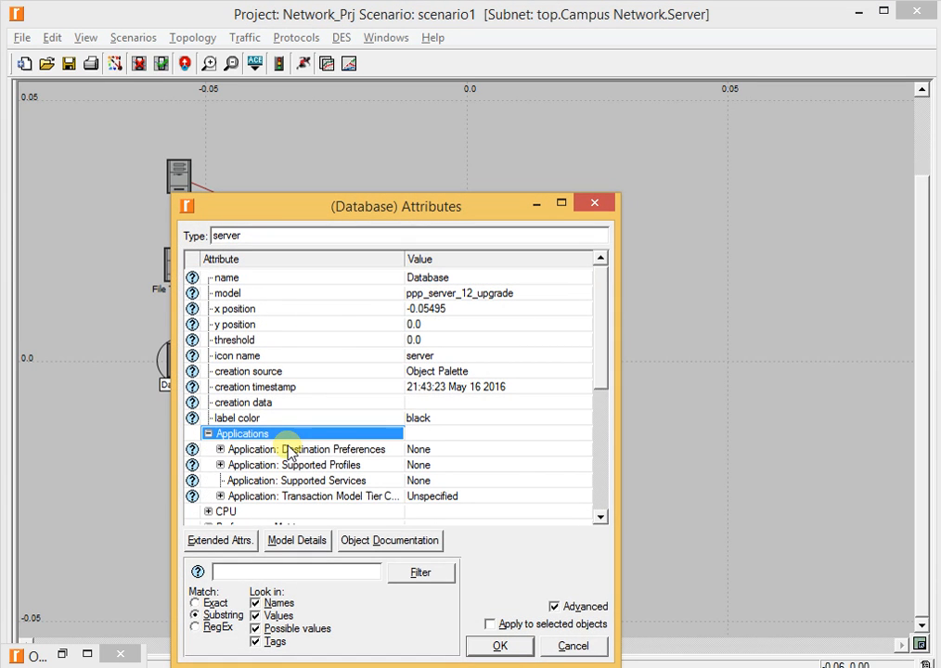
left_click(435, 481)
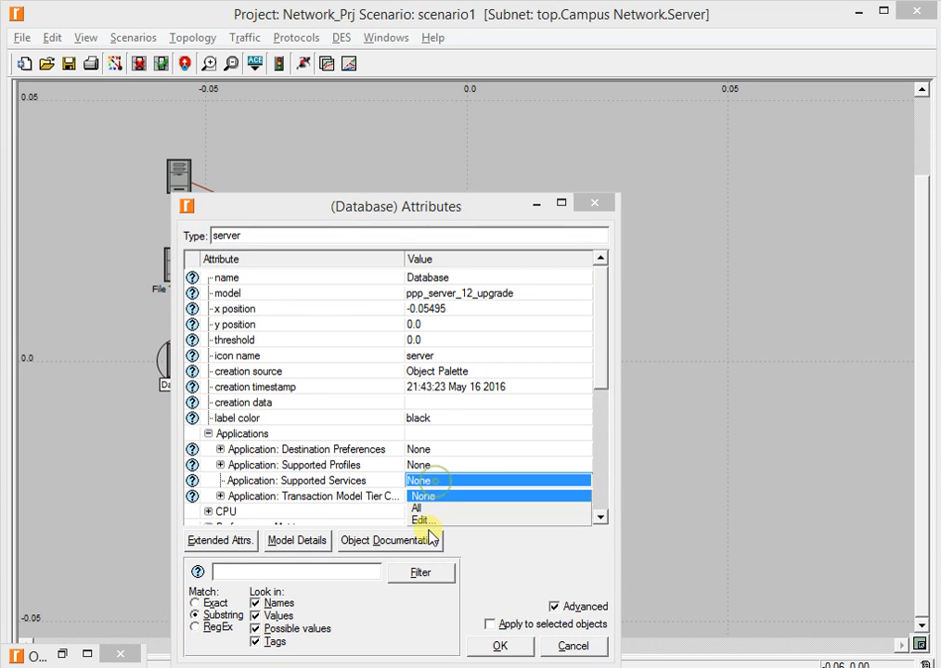
left_click(429, 522)
left_click(311, 422)
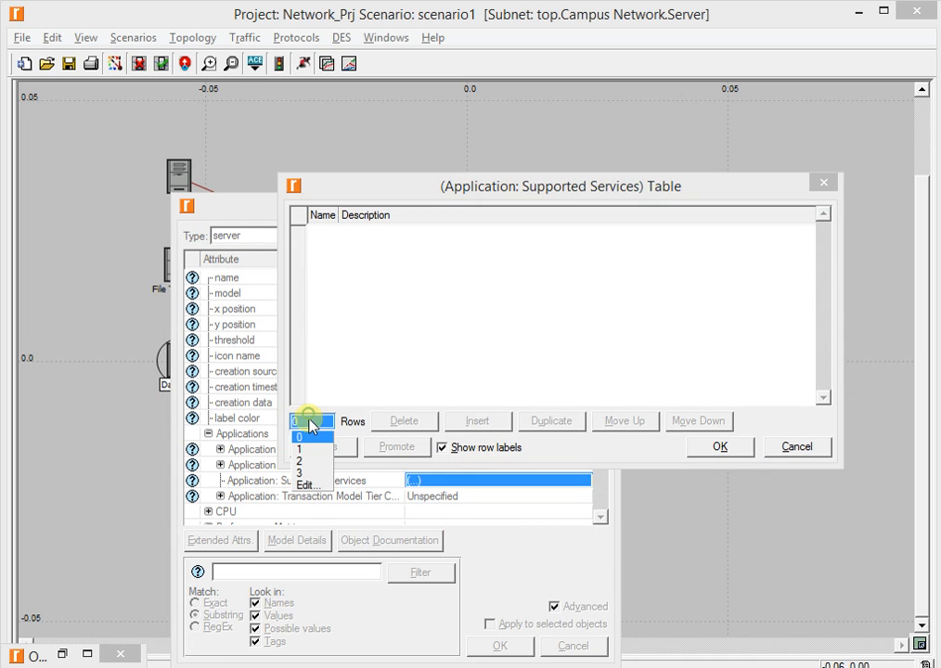
left_click(311, 449)
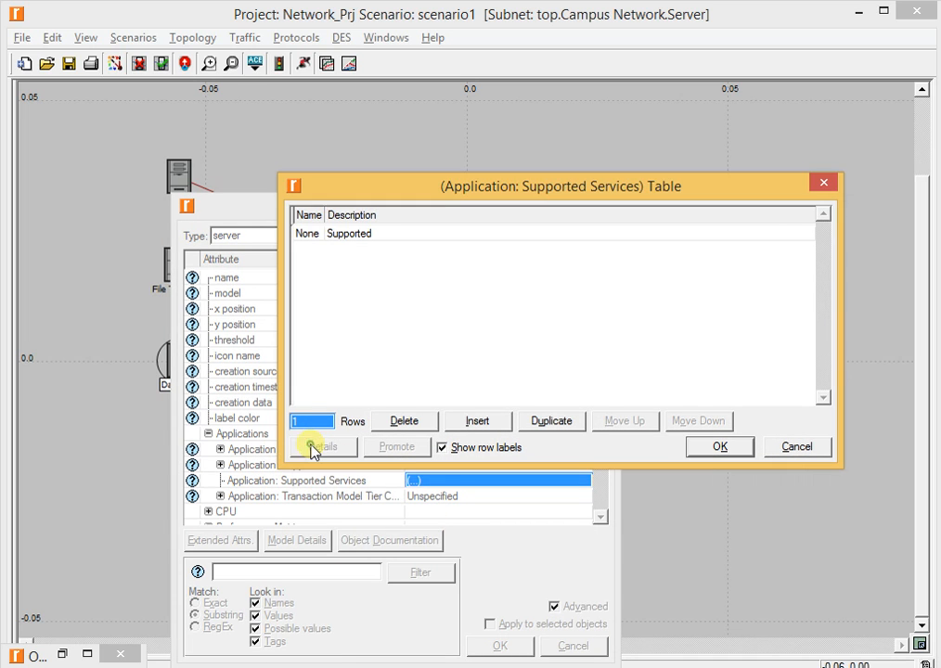
Step: Set the Database server's supported service to Database Access (Heavy) and accept the attributes
left_click(303, 233)
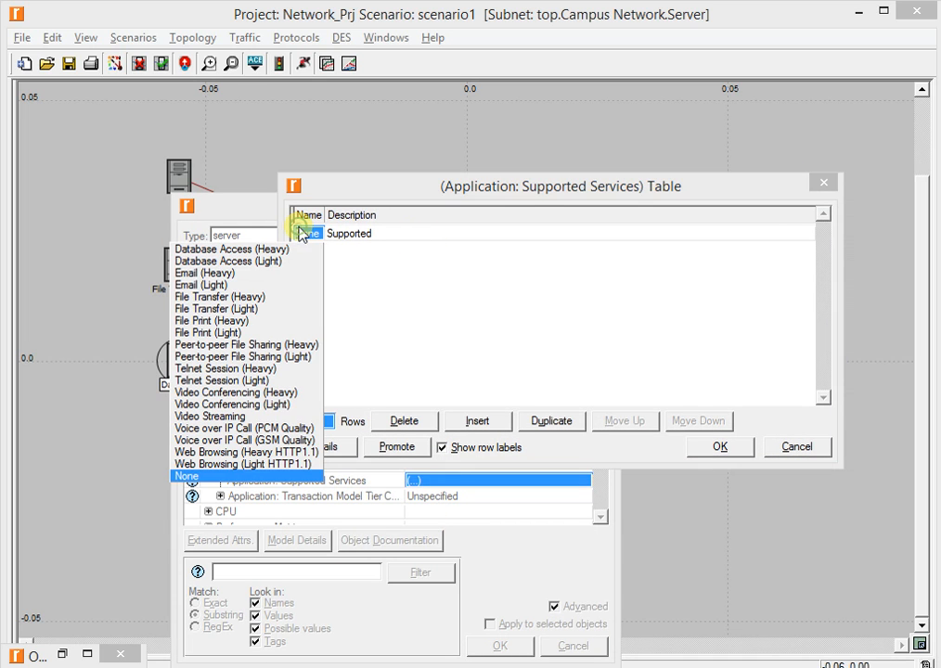
left_click(250, 249)
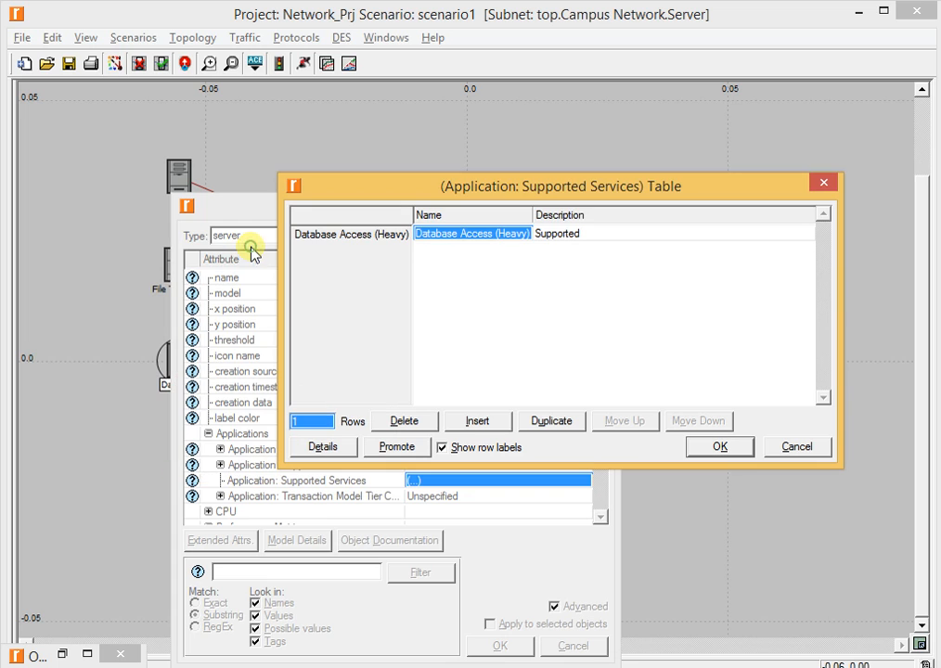
left_click(709, 451)
left_click(501, 646)
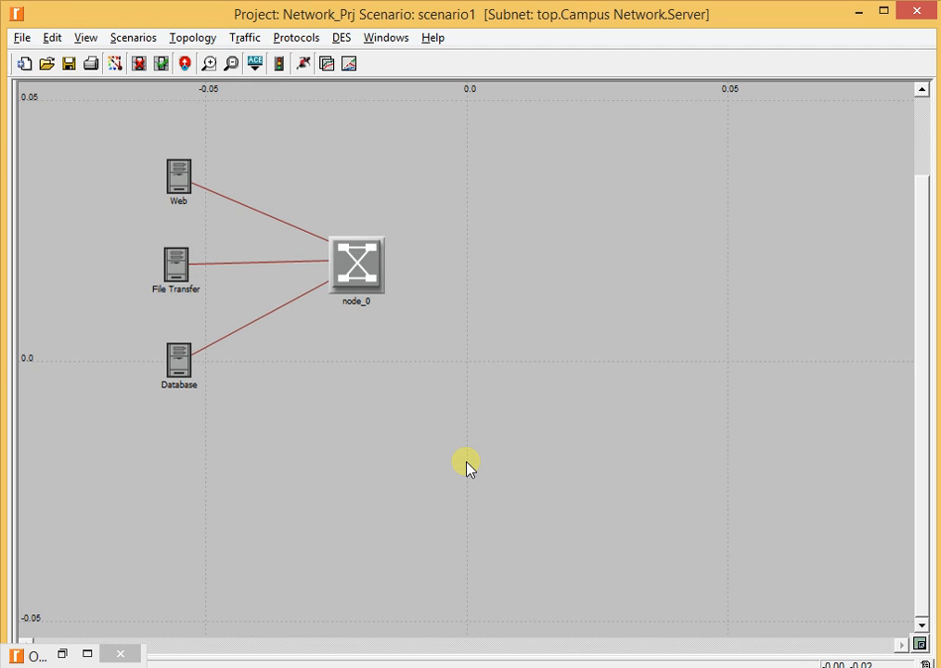
Step: Return to the Campus Network and connect Engineering.Switch to Server.node_0 with a 100BaseT link
left_click(185, 63)
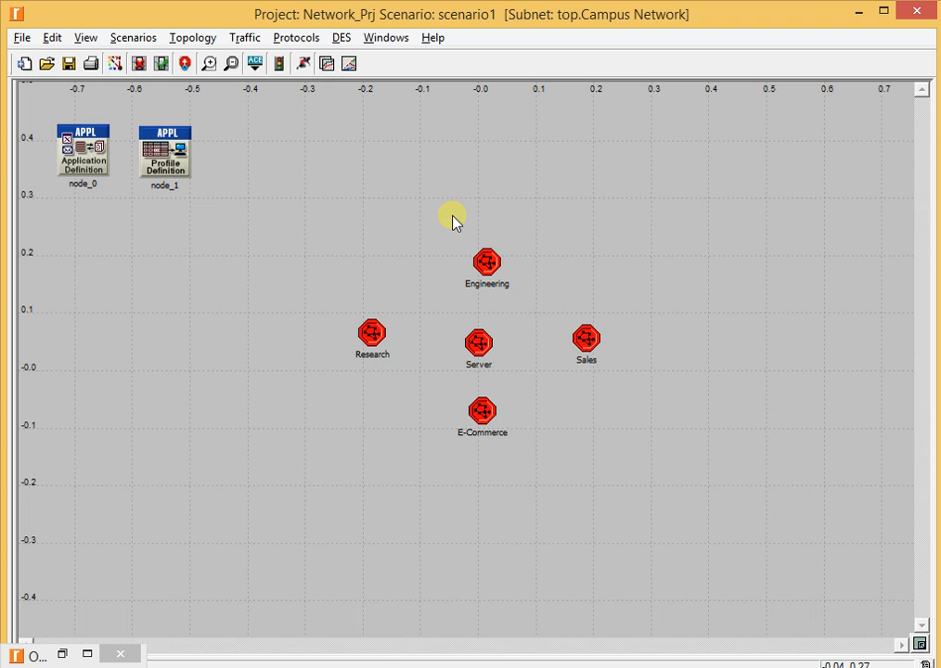
left_click(63, 655)
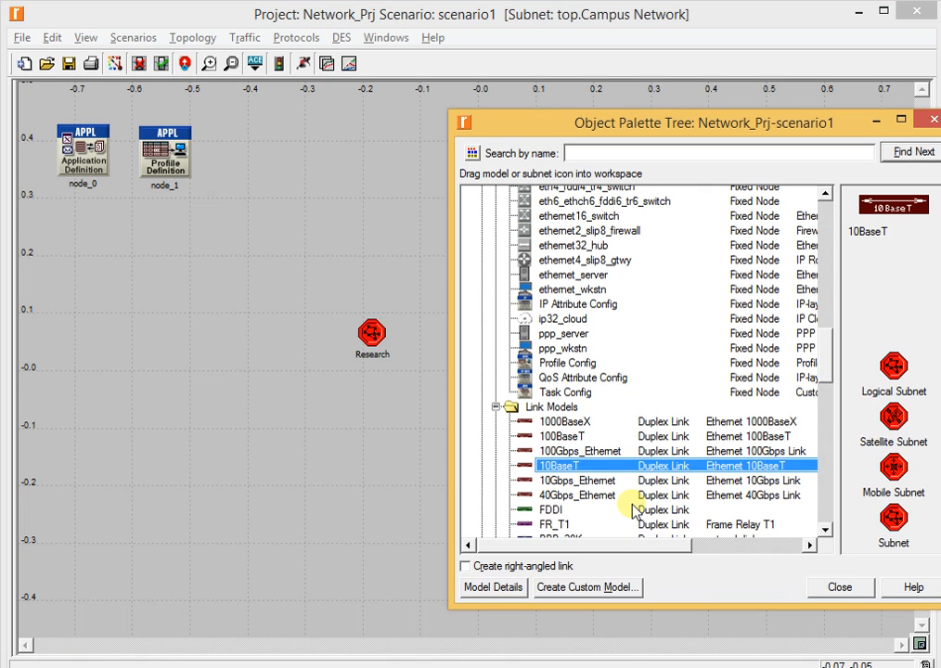
left_click(576, 440)
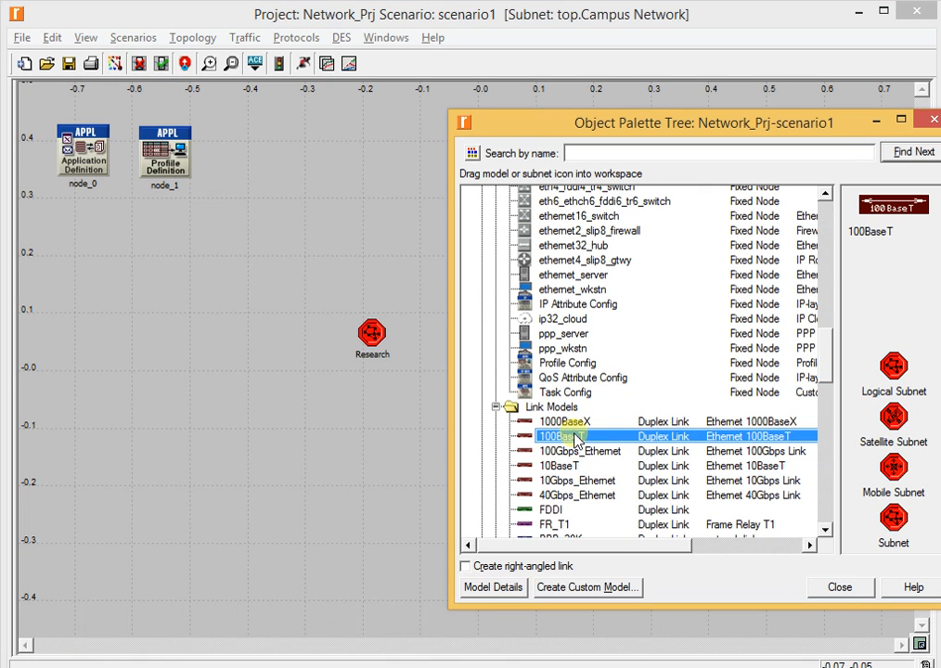
left_click(877, 119)
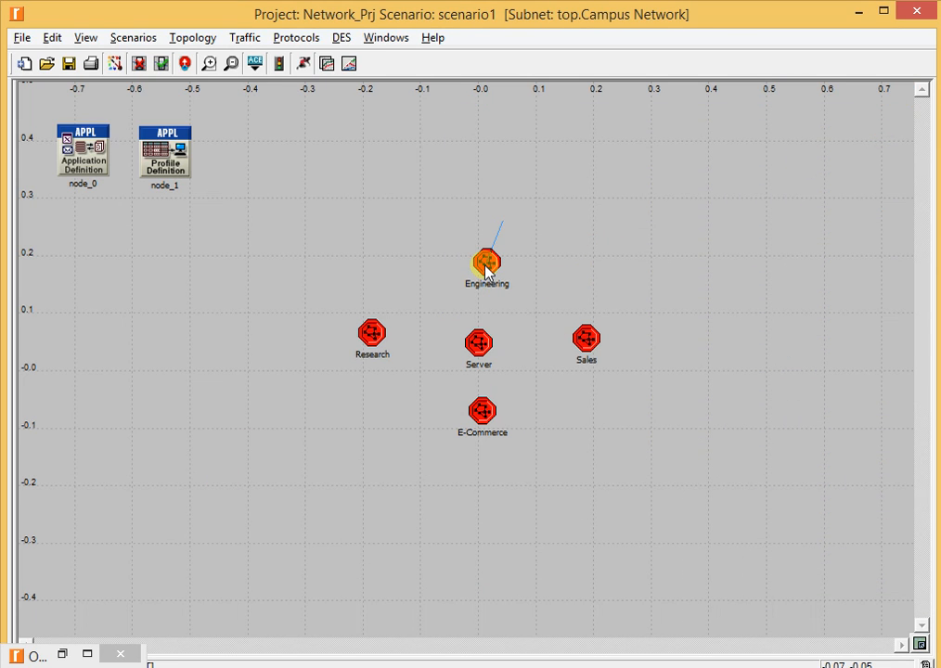
left_click(486, 264)
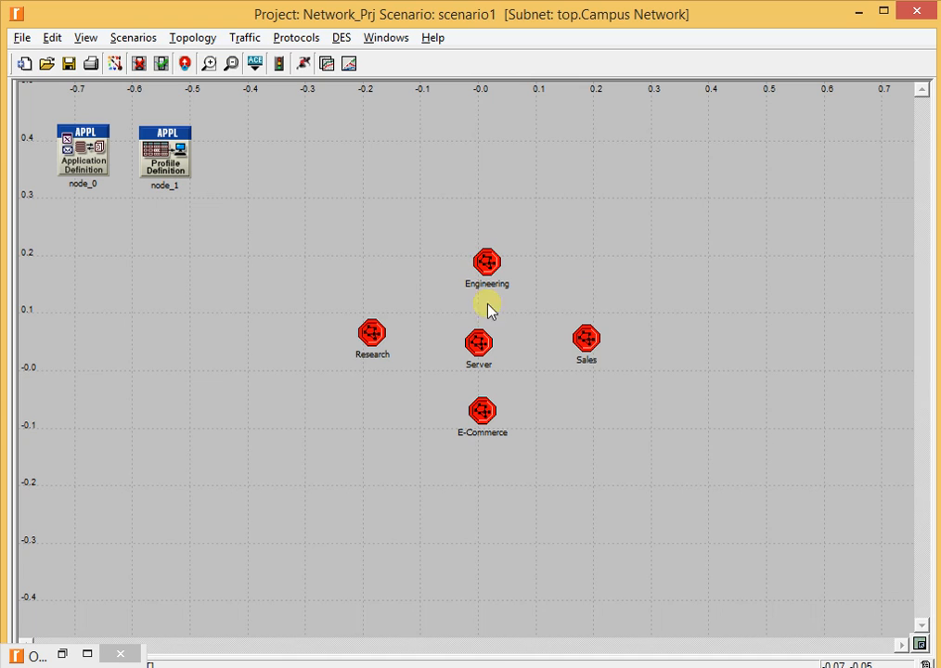
left_click(481, 347)
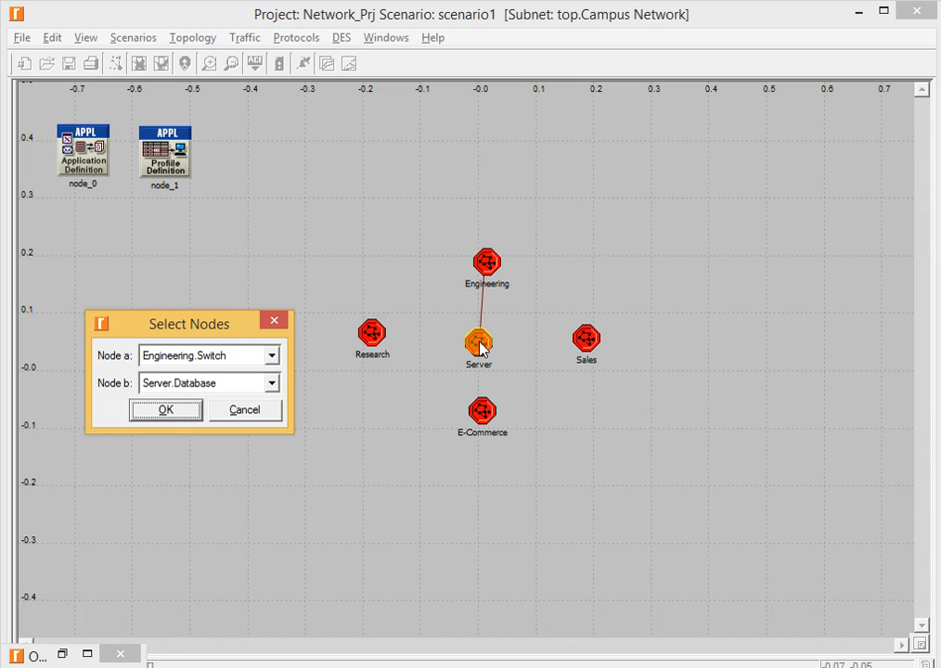
left_click(259, 357)
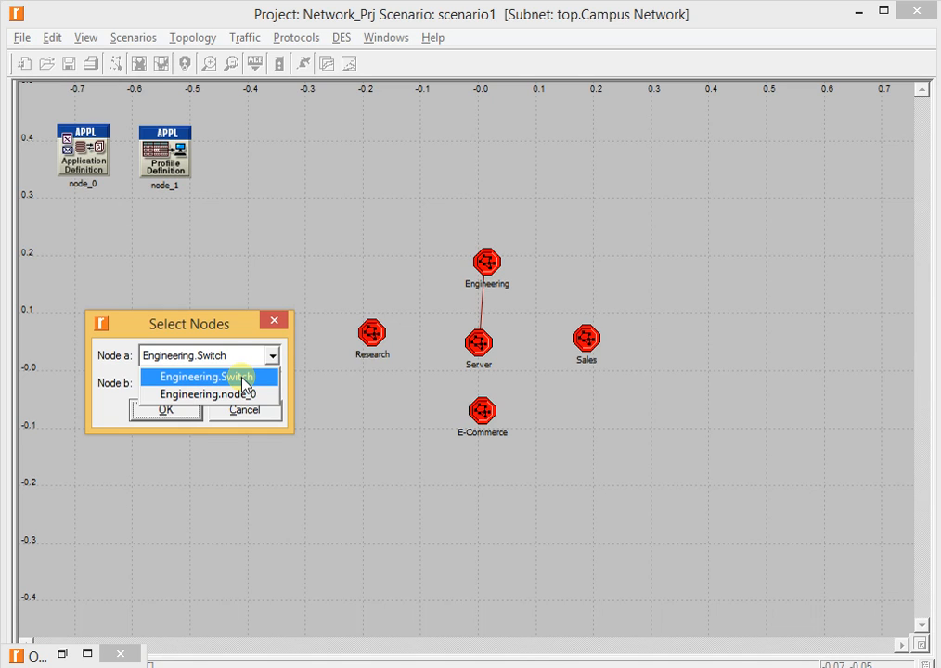
left_click(244, 382)
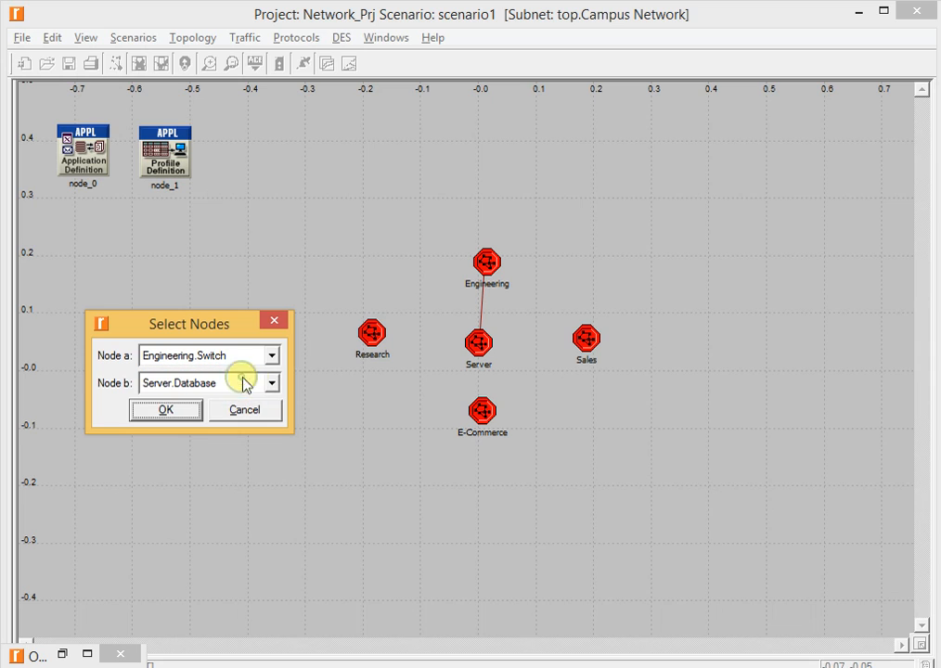
left_click(245, 384)
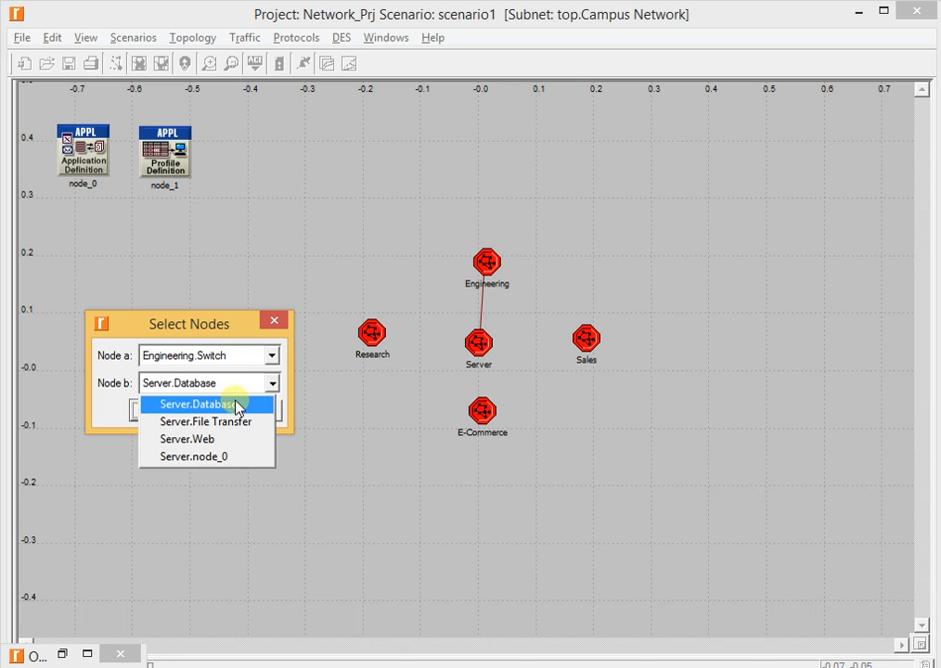
left_click(232, 467)
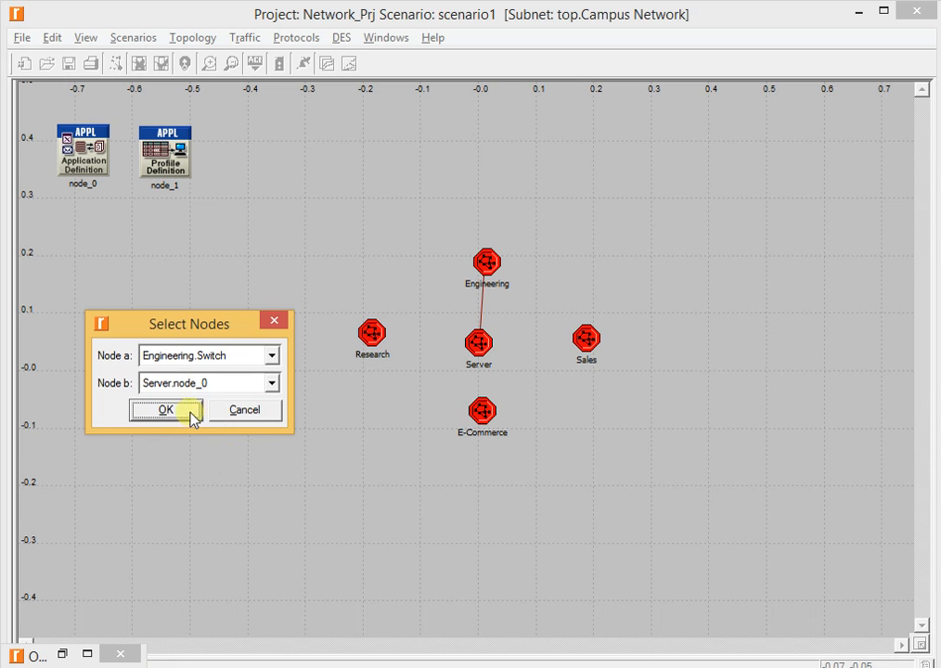
left_click(169, 414)
Step: Connect the Research subnet to the Server subnet with a 100BaseT link between Research.Switch and Server.node_0
left_click(372, 334)
left_click(473, 342)
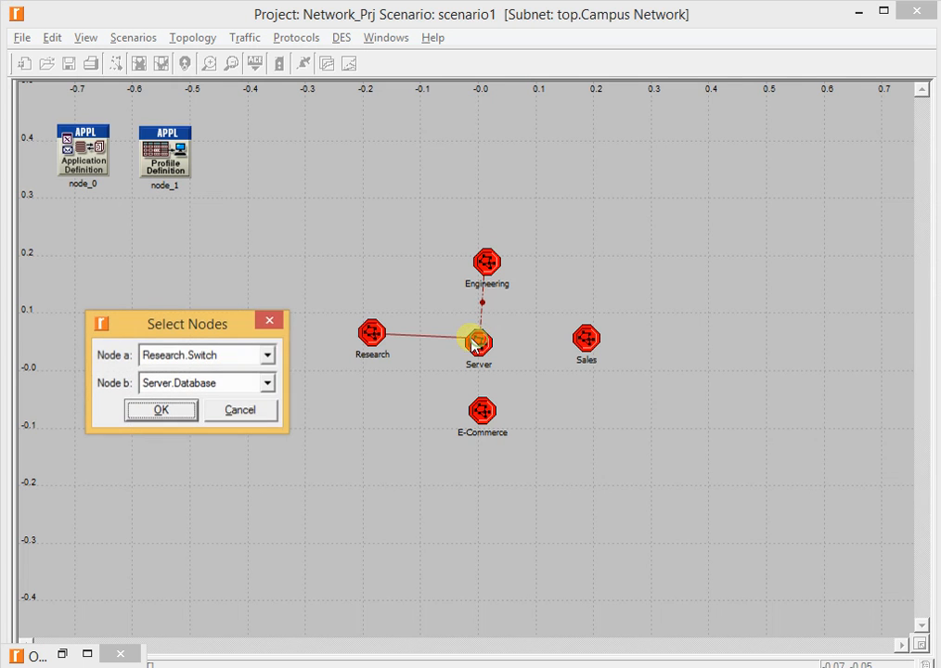
left_click(249, 384)
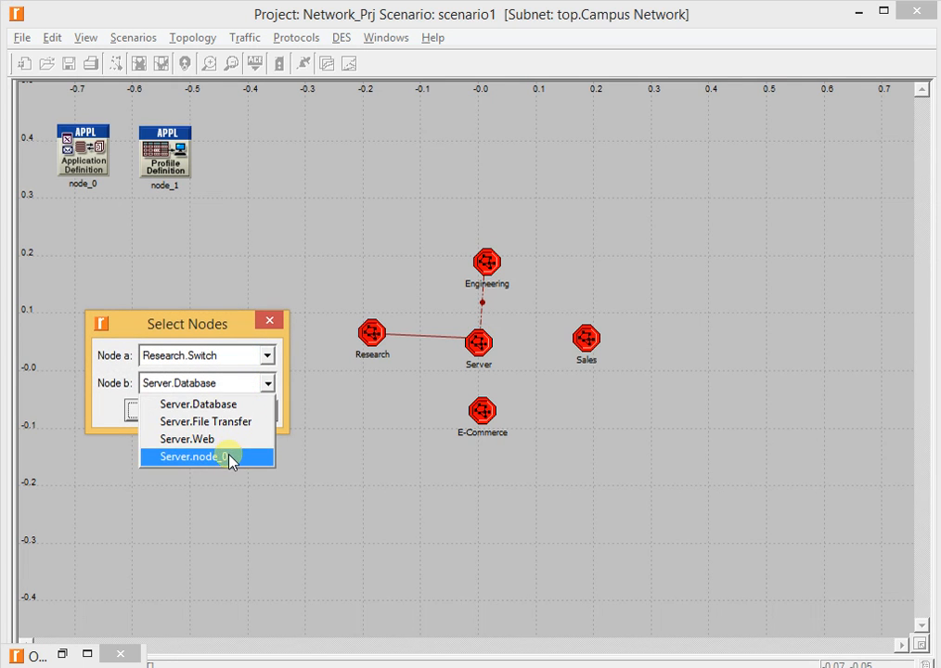
left_click(227, 456)
left_click(165, 415)
Step: Connect the E-Commerce subnet to the Server subnet with a 100BaseT link between E-Commerce.Switch and Server.node_0
left_click(479, 410)
left_click(479, 345)
left_click(231, 383)
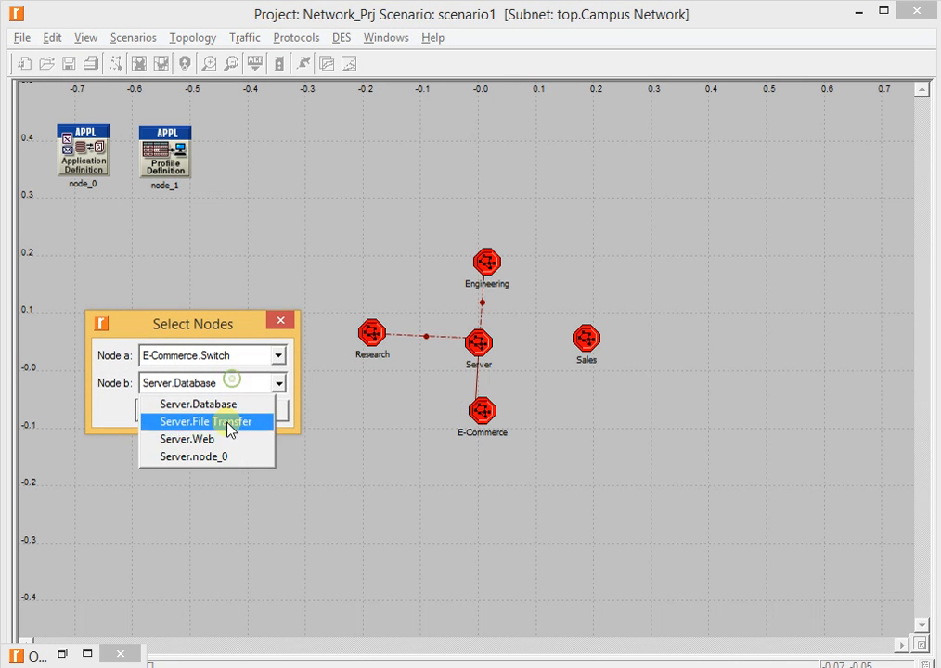
left_click(224, 454)
left_click(172, 410)
Step: Connect the Server subnet to the Sales subnet with a 100BaseT link from Server.node_0 to Sales.Switch, and end link drawing
left_click(479, 343)
left_click(585, 336)
left_click(243, 356)
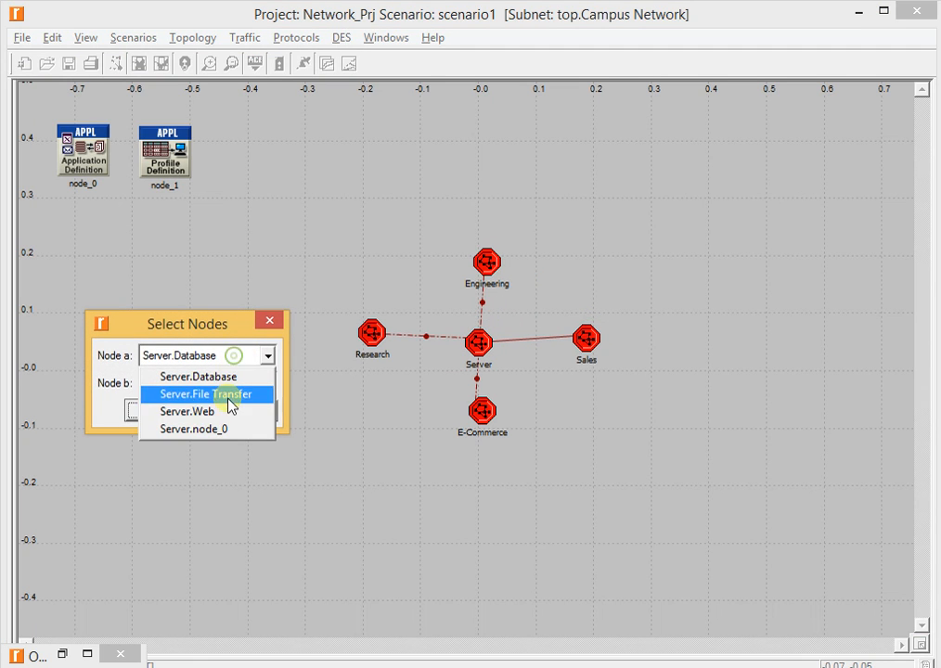
left_click(226, 429)
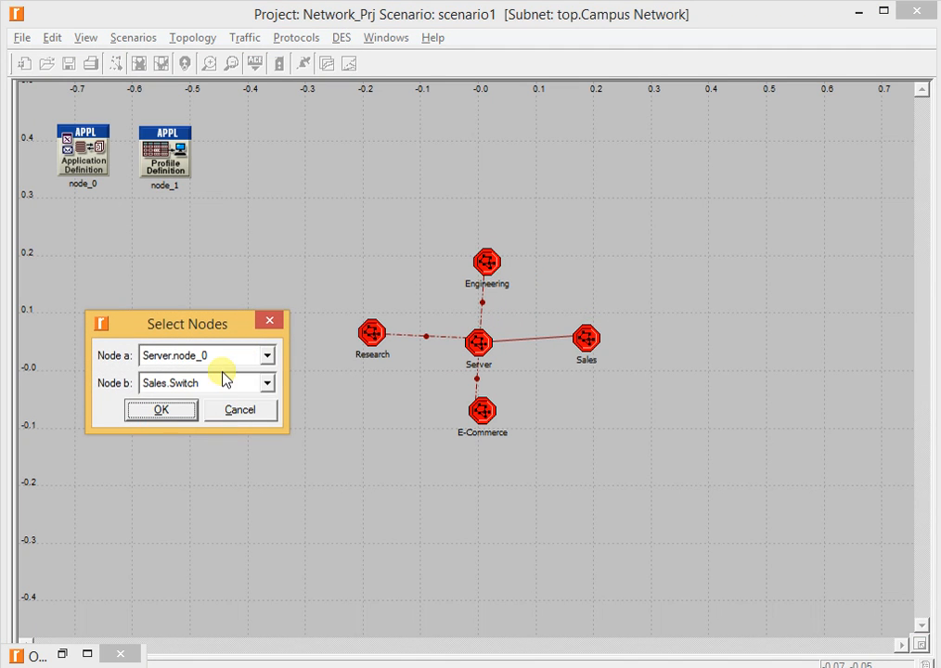
left_click(178, 411)
left_click(346, 416)
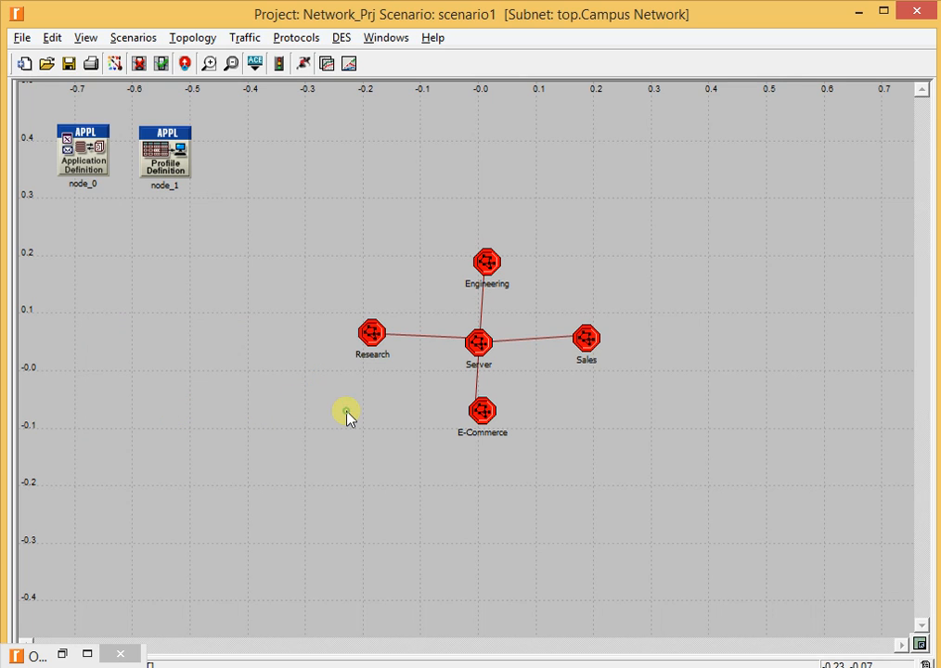
Step: Inspect the switch links inside the Engineering and Server subnets, and return to the Campus Network
double_click(485, 262)
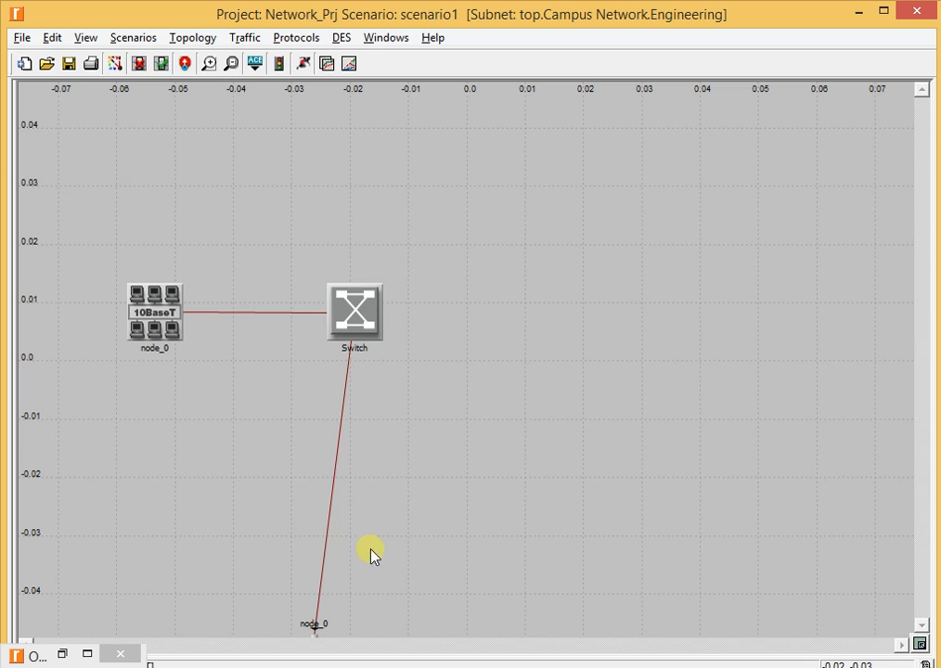
right_click(526, 364)
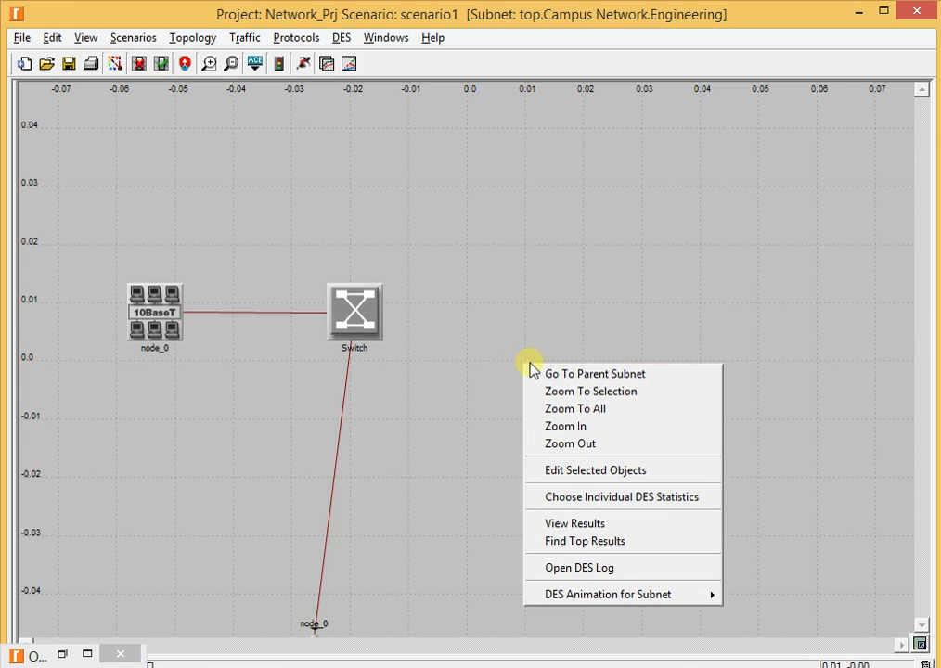
left_click(543, 374)
double_click(479, 342)
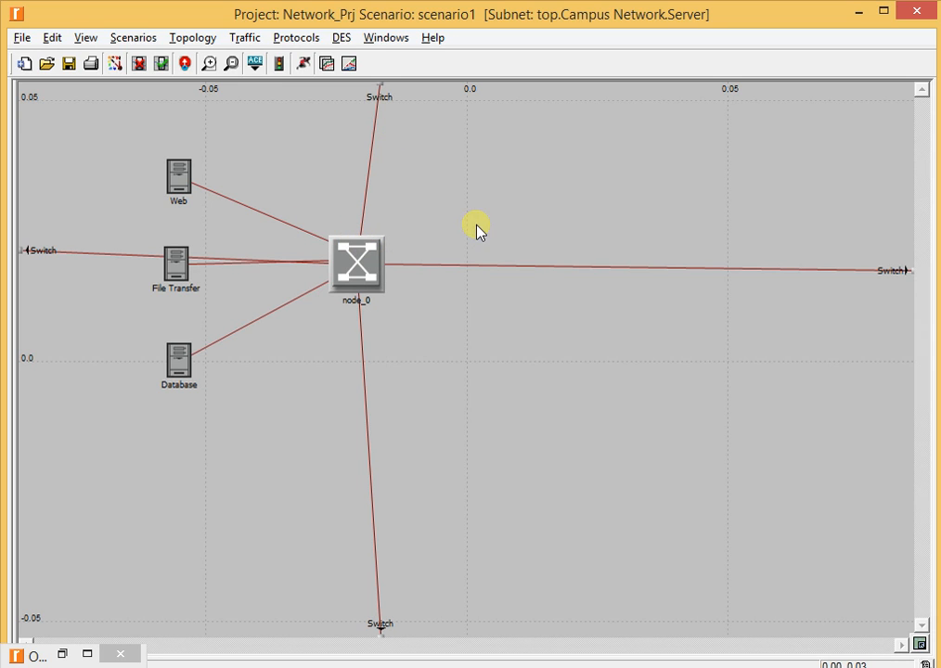
right_click(566, 200)
left_click(582, 205)
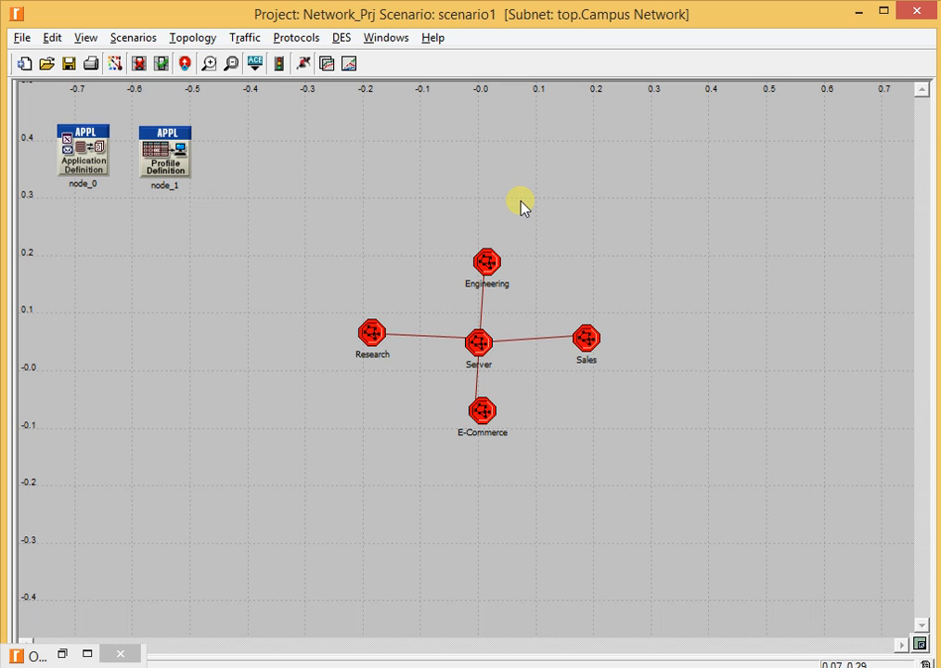
Step: Switch to the lab4 PDF in the browser and review the instructions from Connect the Subnets through Duplicate the Scenario to Choose the Statistics
key("alt+Tab")
scroll(522, 208, "down", 1)
scroll(523, 208, "down", 20)
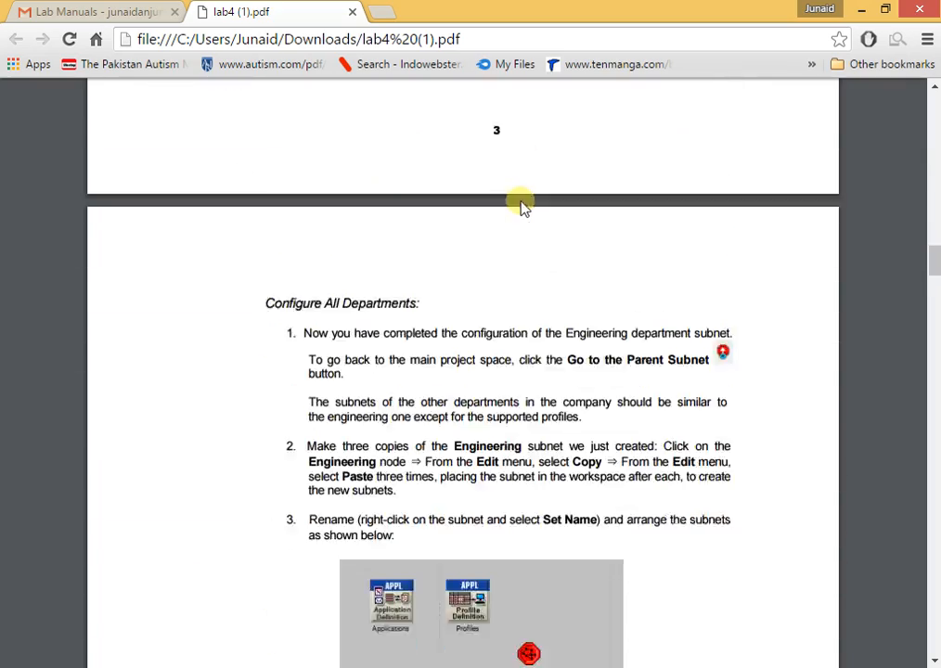
scroll(523, 208, "down", 15)
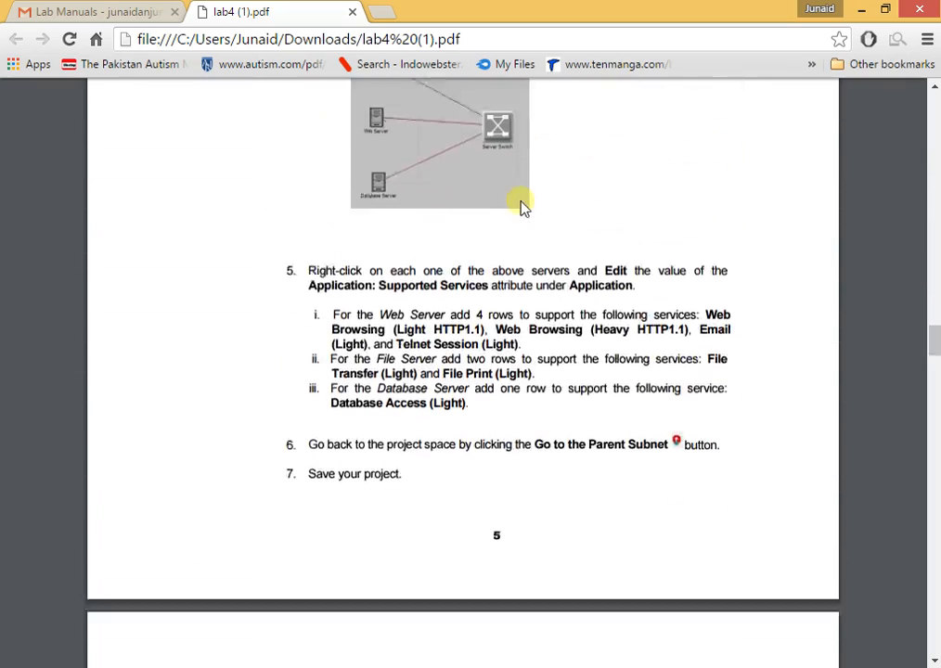
scroll(523, 208, "down", 15)
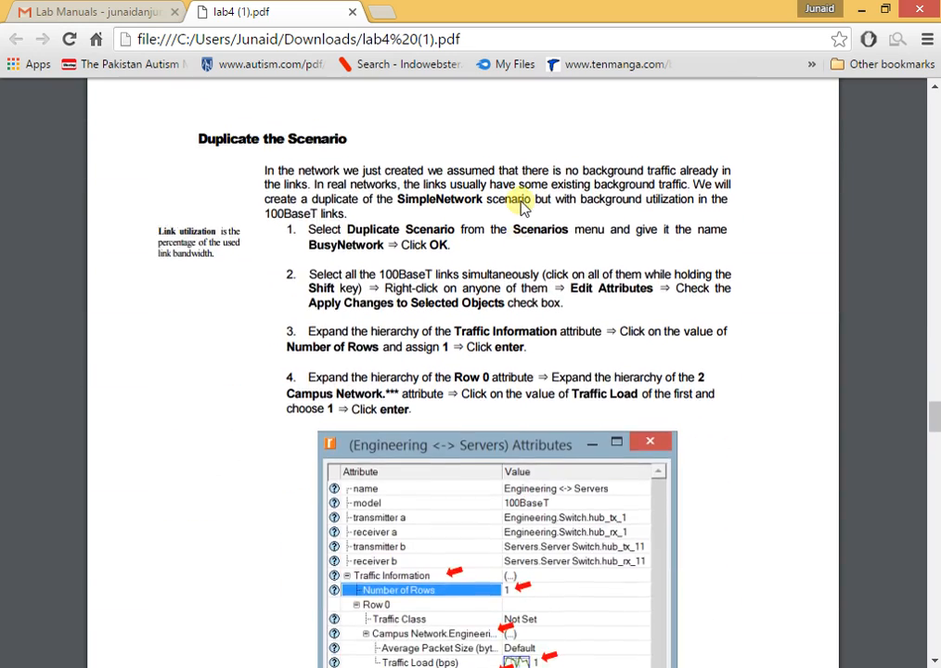
scroll(523, 208, "up", 3)
scroll(523, 208, "up", 10)
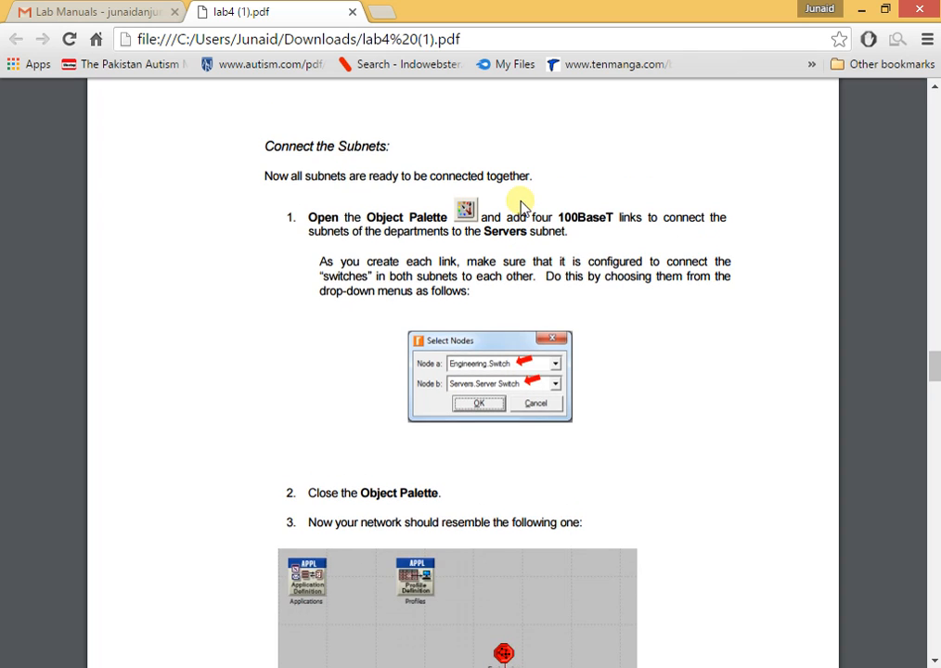
scroll(522, 208, "down", 17)
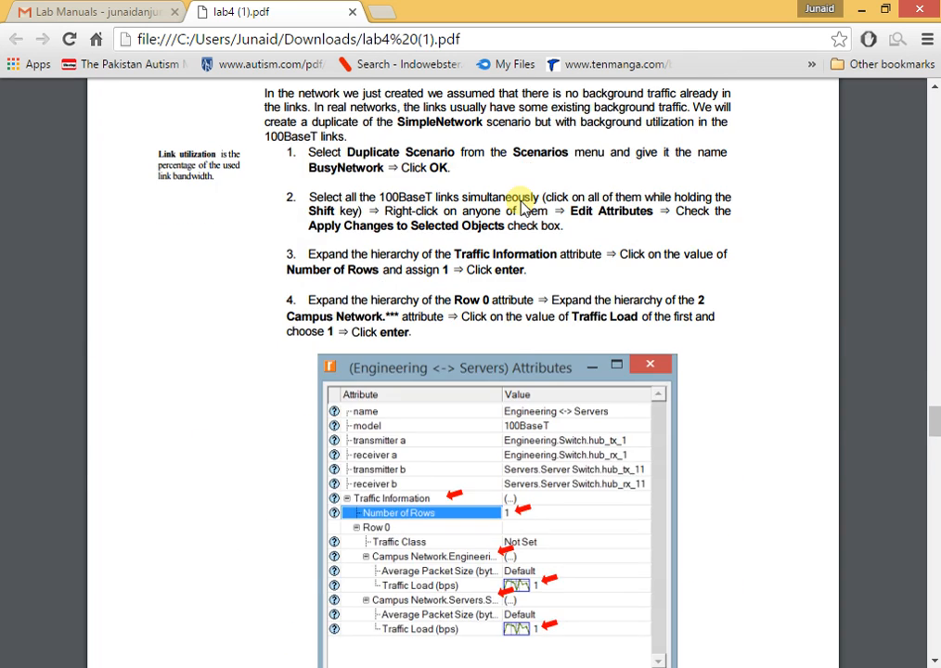
scroll(523, 208, "down", 15)
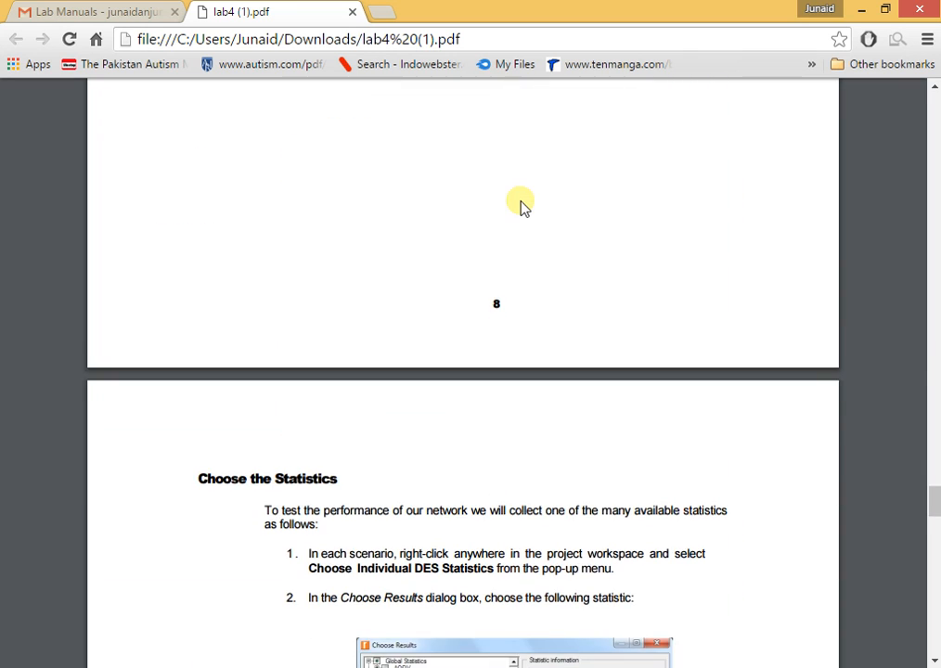
Step: Read the lab4 PDF from Choose the Statistics through View the Results, and return to Riverbed Modeler
scroll(523, 208, "down", 8)
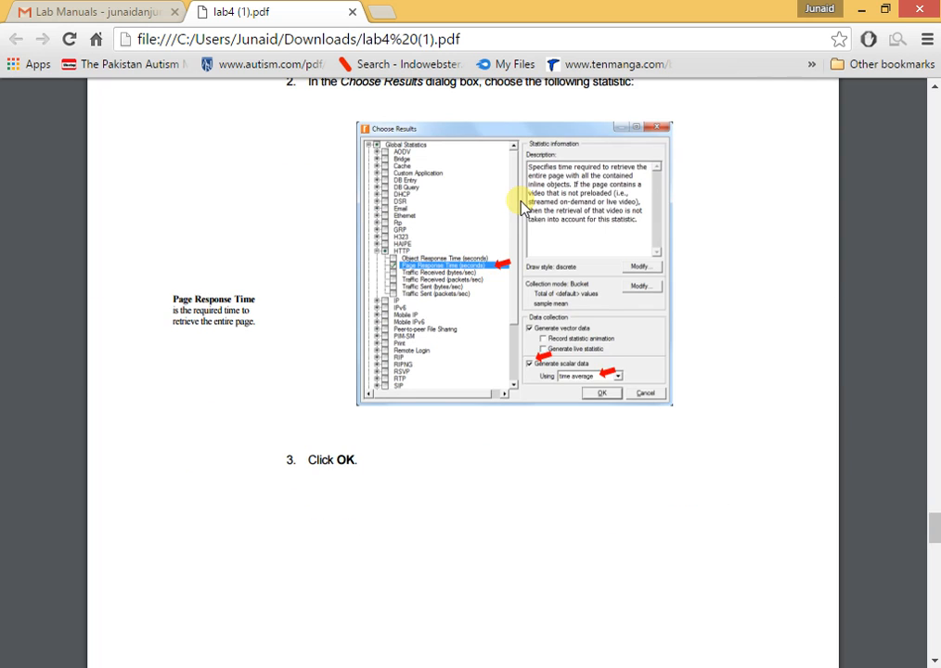
scroll(523, 208, "down", 11)
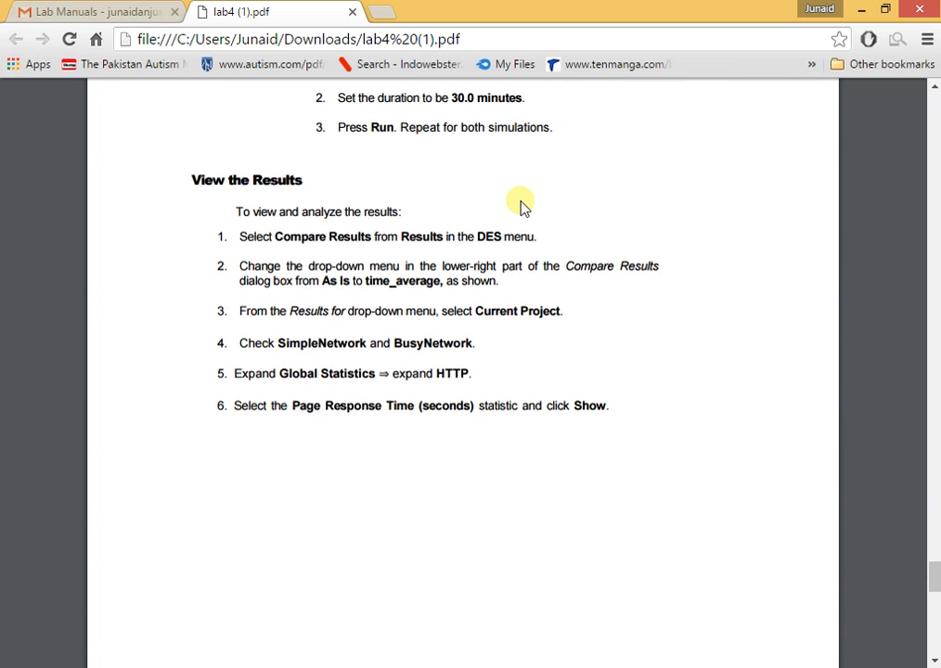
key("alt+Tab")
key("alt+Tab")
key("alt+Tab")
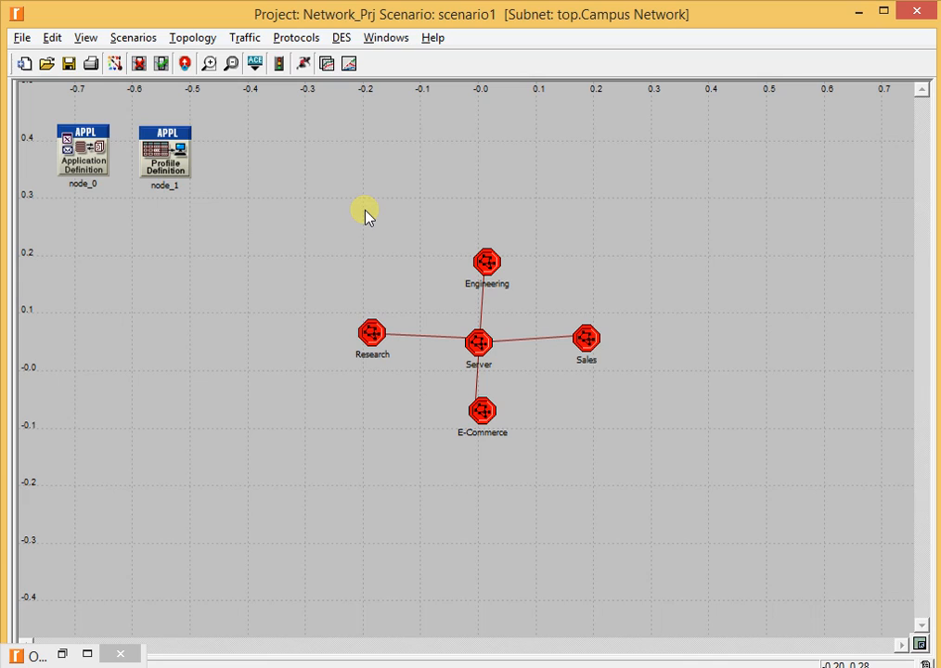
Step: Choose the individual DES global statistics DB Entry Response Time (sec) and Ftp Download Response Time (sec) for scenario1
right_click(280, 198)
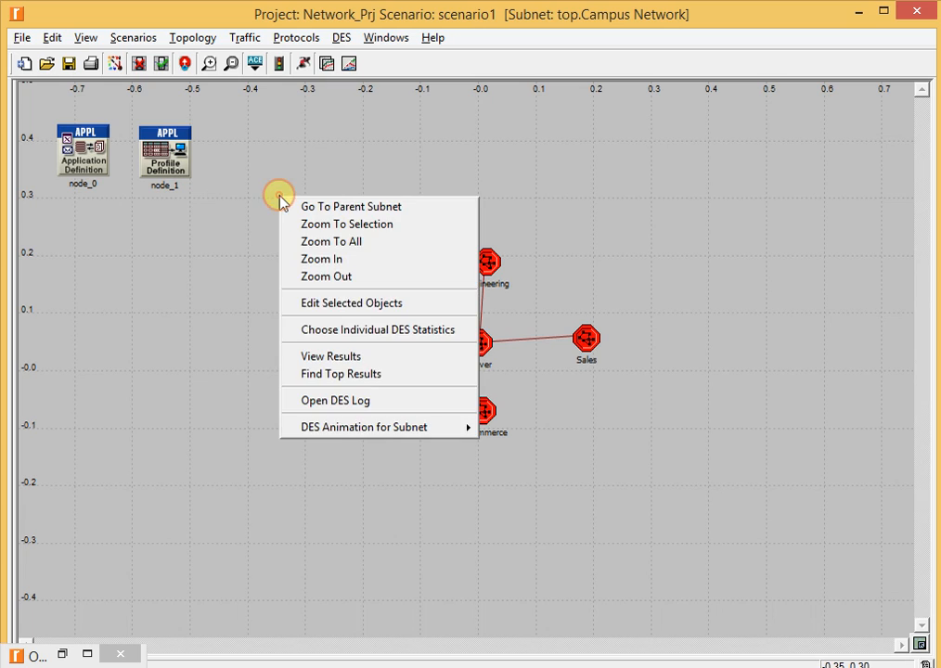
left_click(391, 331)
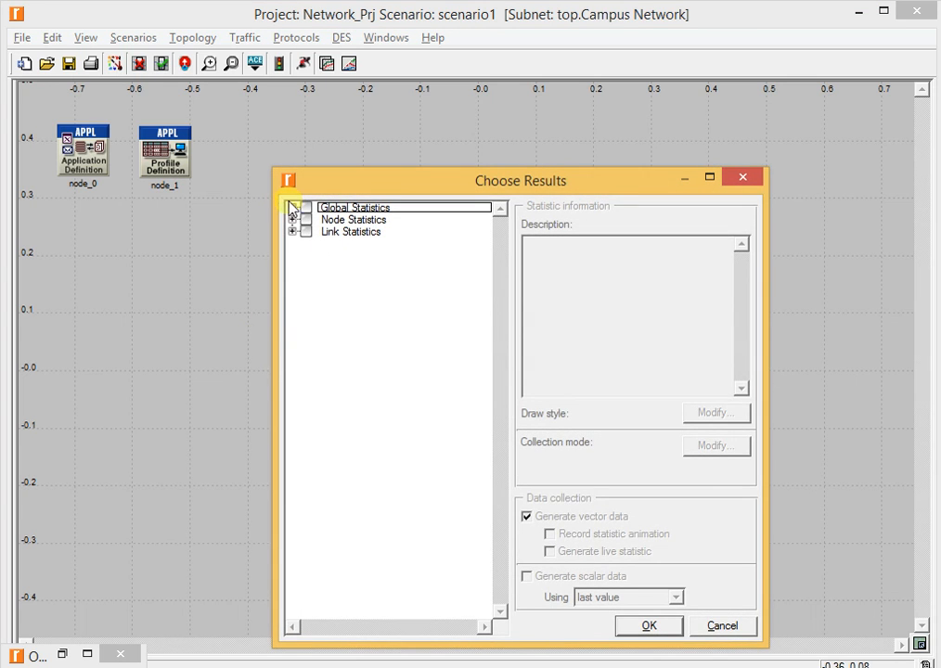
left_click(292, 209)
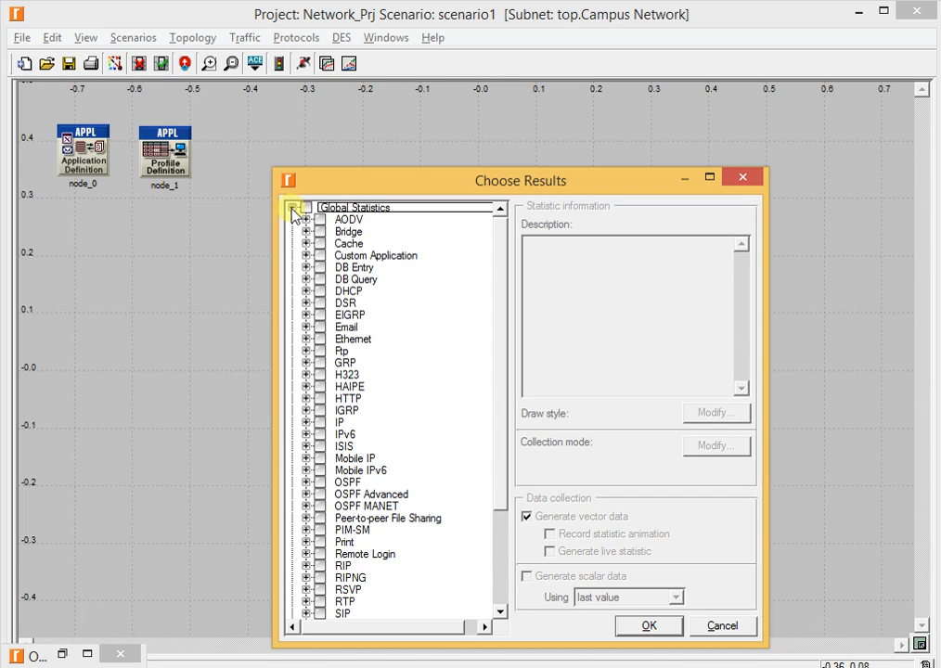
left_click(309, 277)
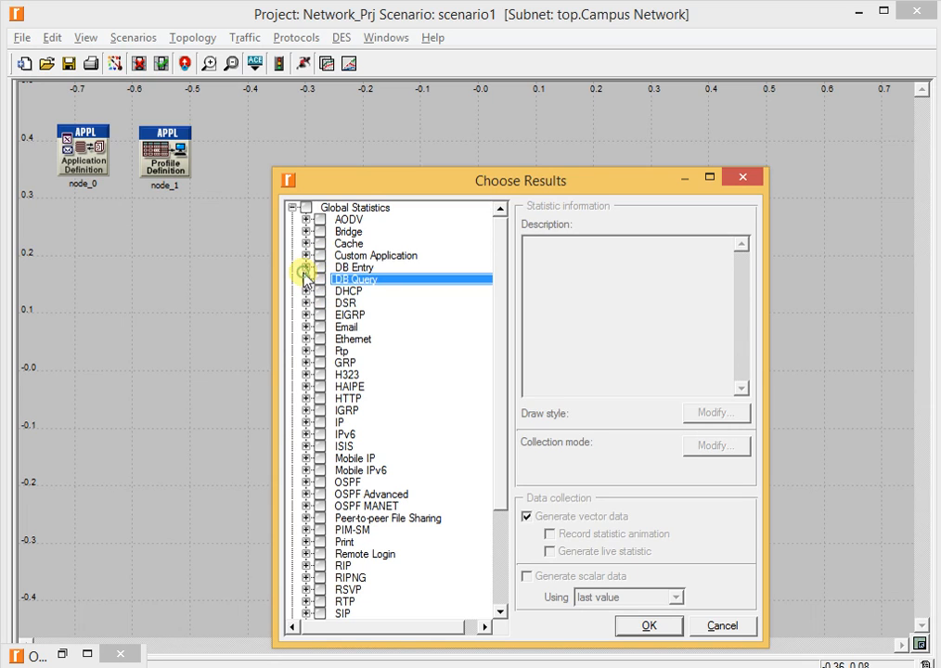
left_click(306, 268)
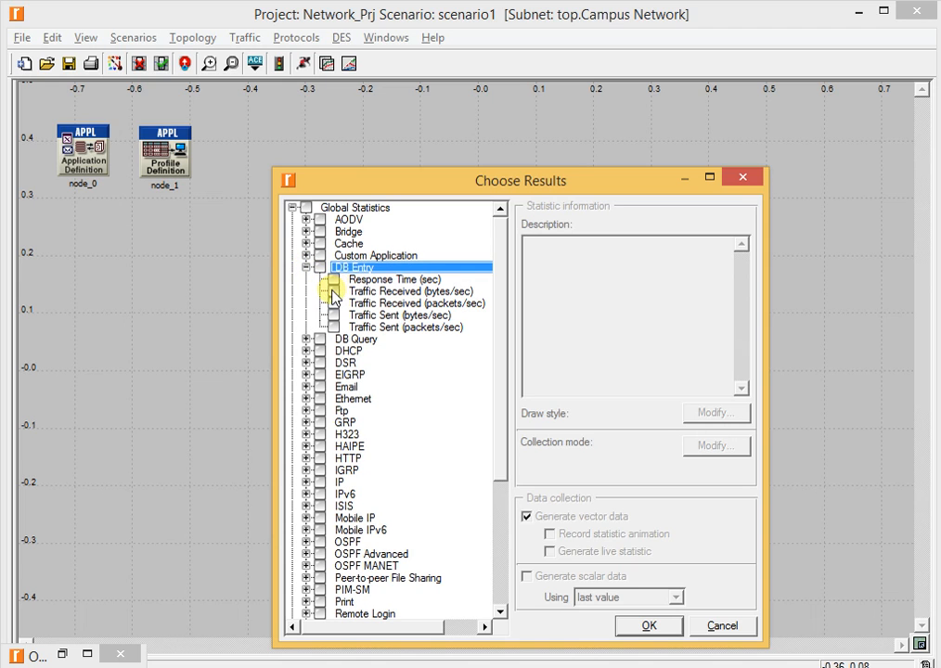
left_click(333, 279)
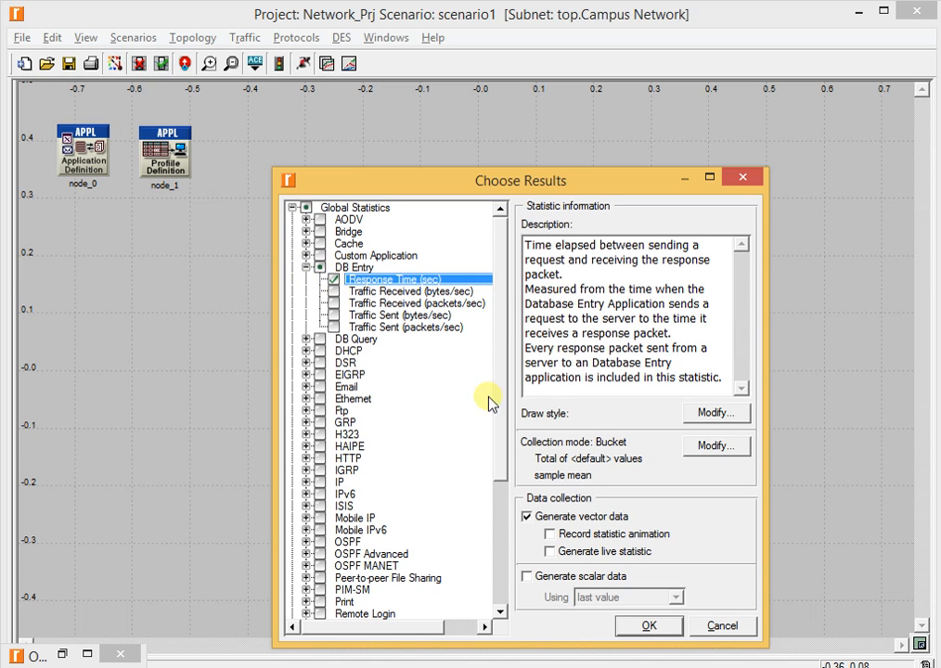
scroll(498, 434, "down", 2)
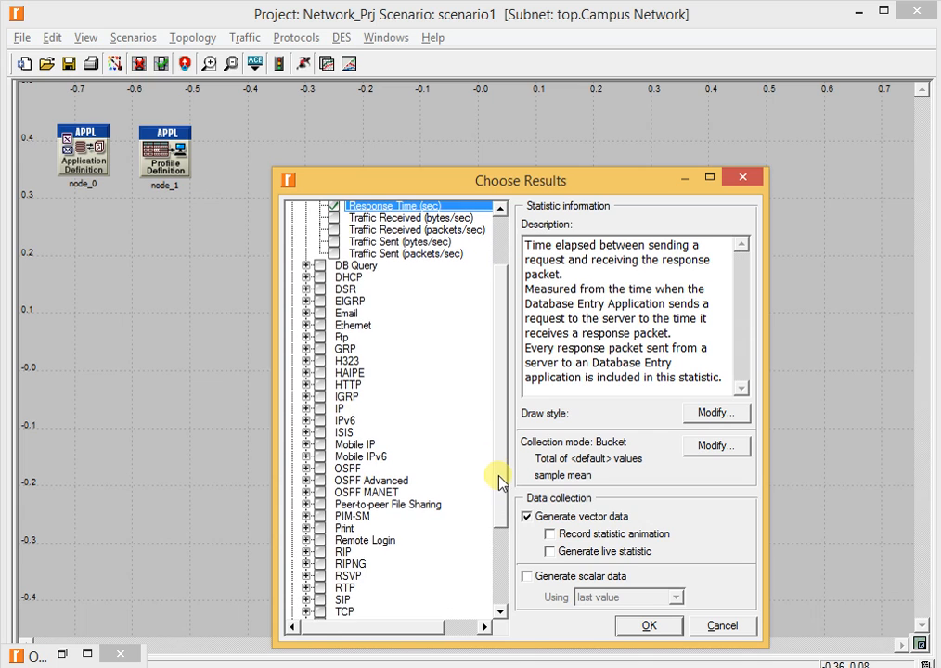
left_click(307, 337)
left_click(334, 349)
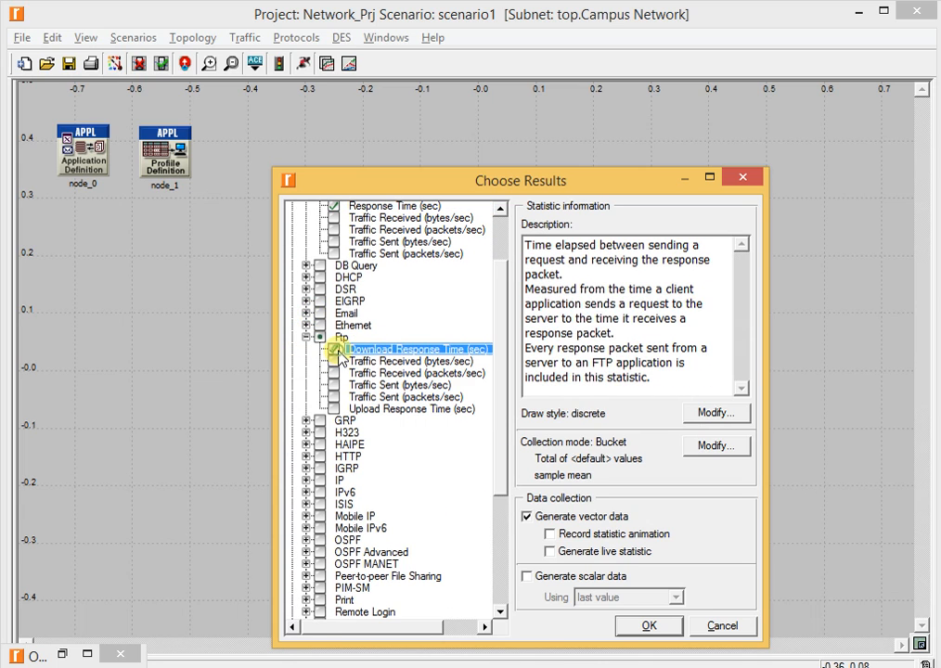
Step: Add the global HTTP statistic Page Response Time (seconds), accept the chosen results, and save the project as Network_Prj
scroll(503, 345, "down", 1)
scroll(502, 349, "down", 1)
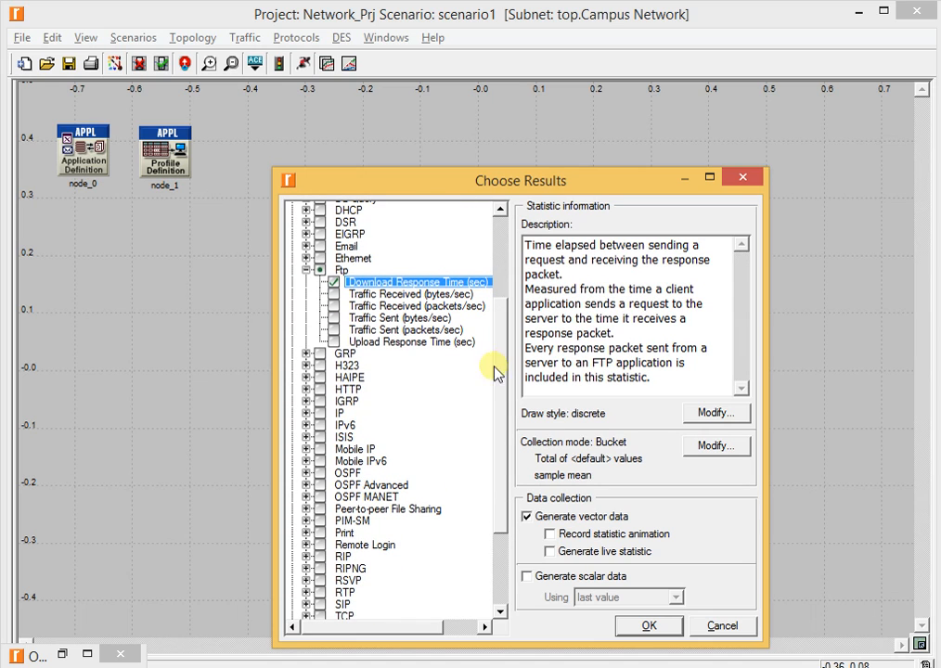
left_click(306, 390)
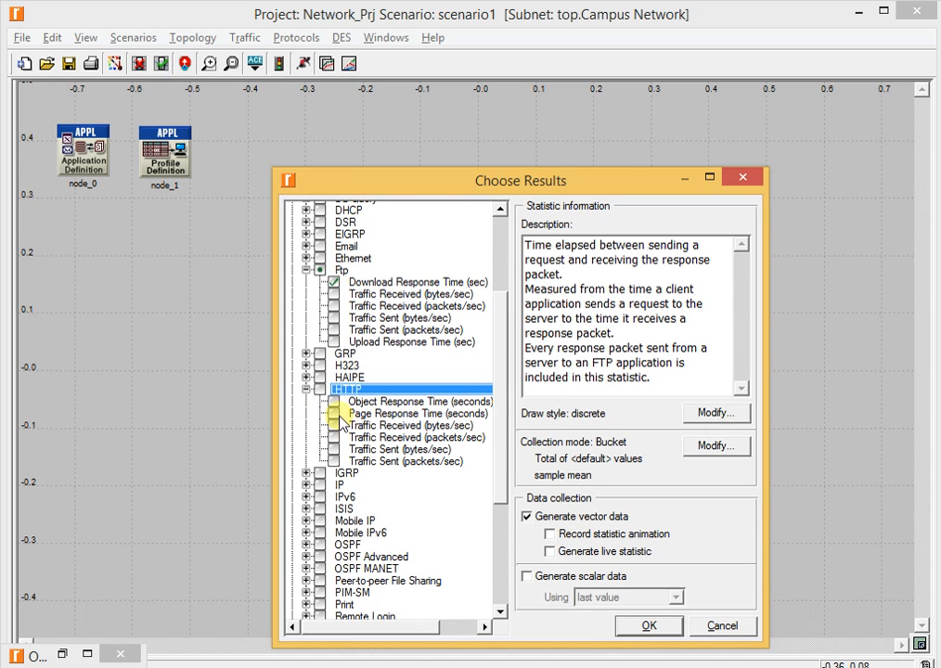
left_click(334, 414)
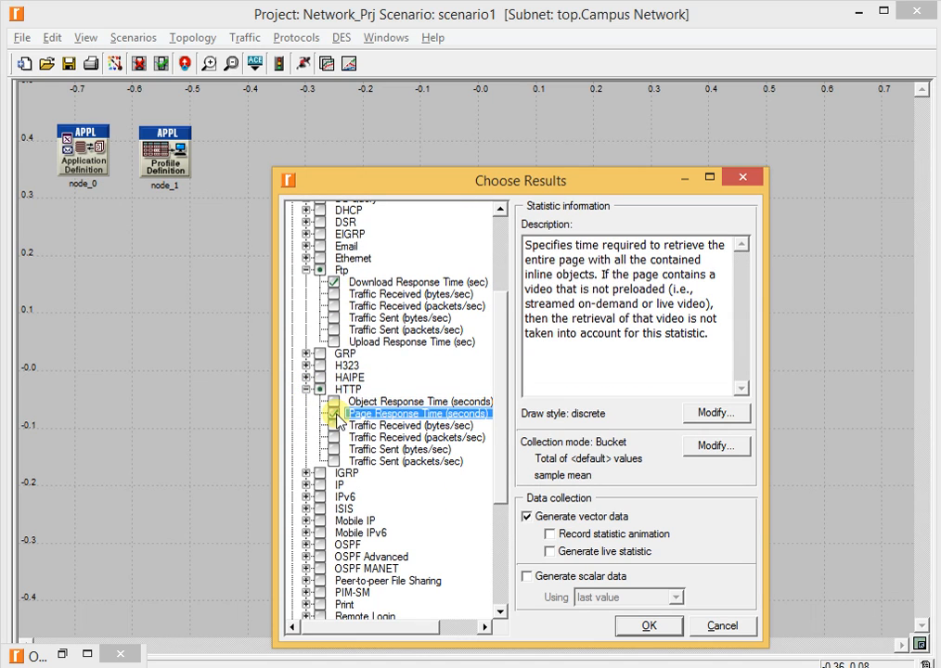
left_click(649, 625)
key("ctrl+s")
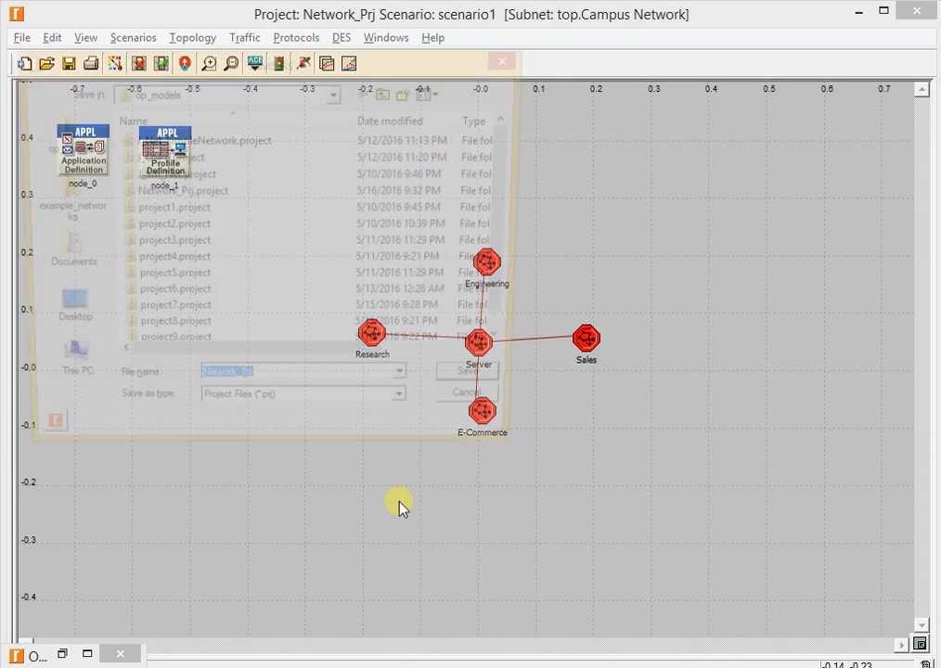
left_click(467, 393)
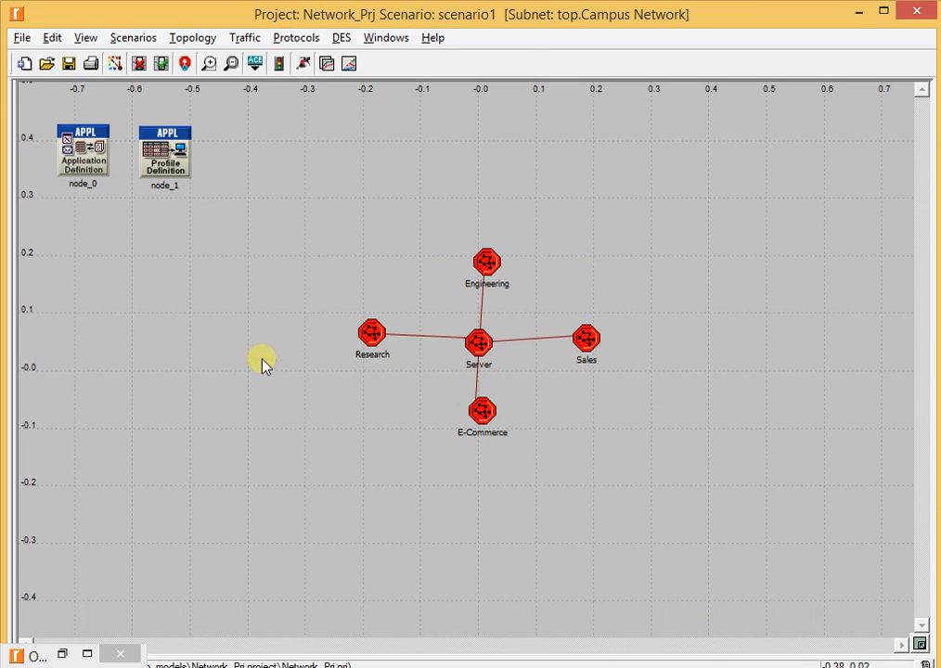
Step: Configure the discrete event simulation of scenario1 with a duration of 30 minutes
left_click(302, 63)
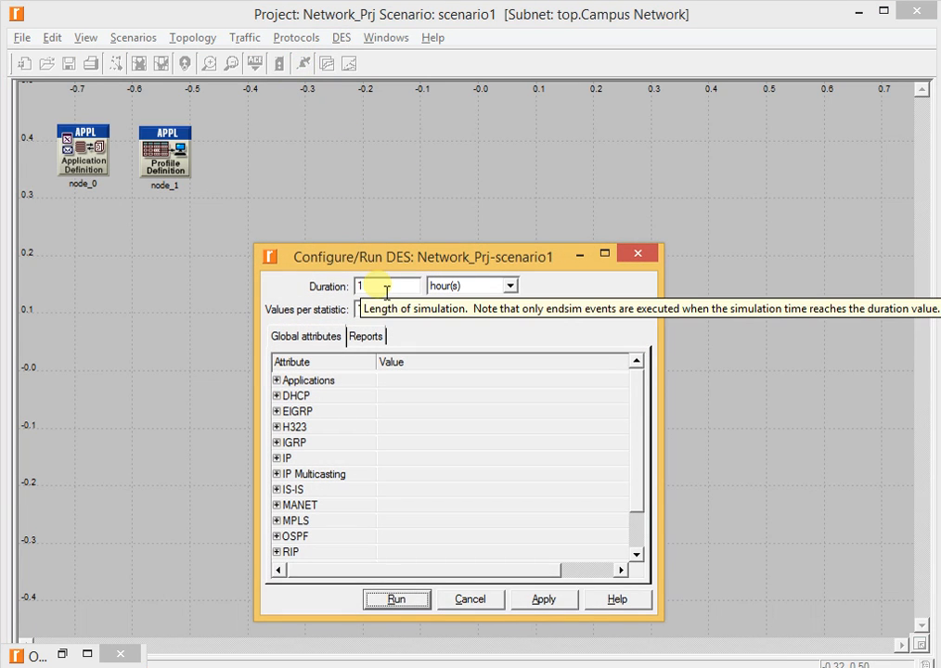
left_click_drag(387, 292, 354, 287)
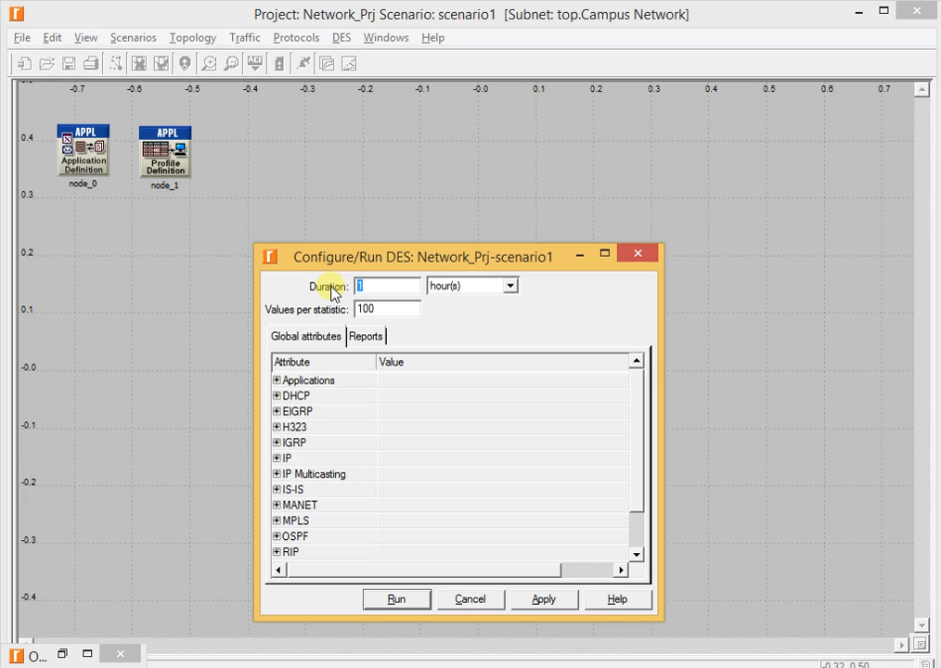
key("Tab")
key("Down")
key("Down")
key("Down")
key("Down")
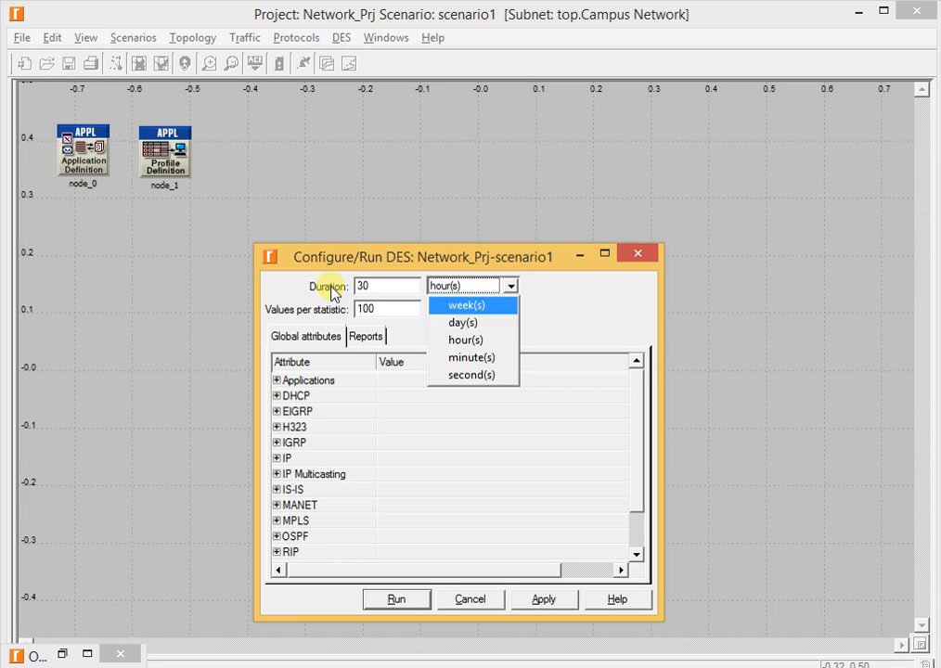
key("Down")
key("Return")
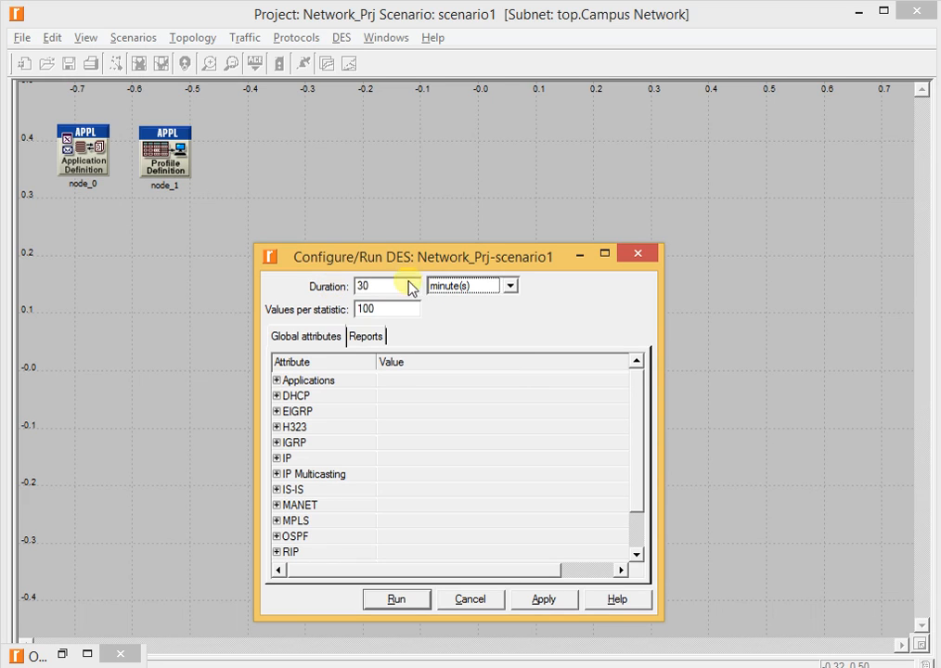
Step: Run the simulation of scenario1, check its output in the Results Browser, and return to the Campus Network
left_click(398, 599)
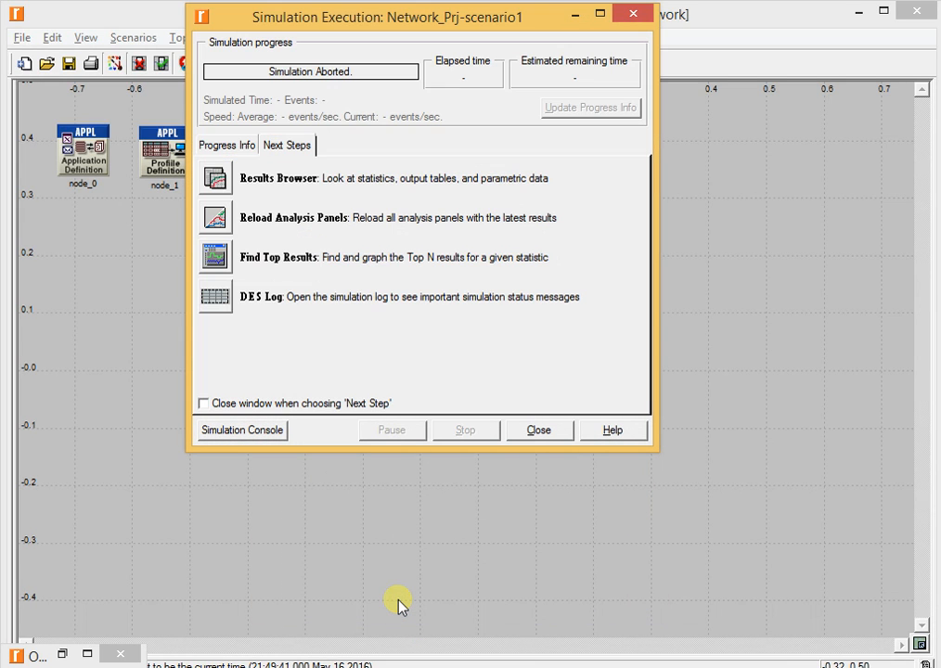
left_click(212, 184)
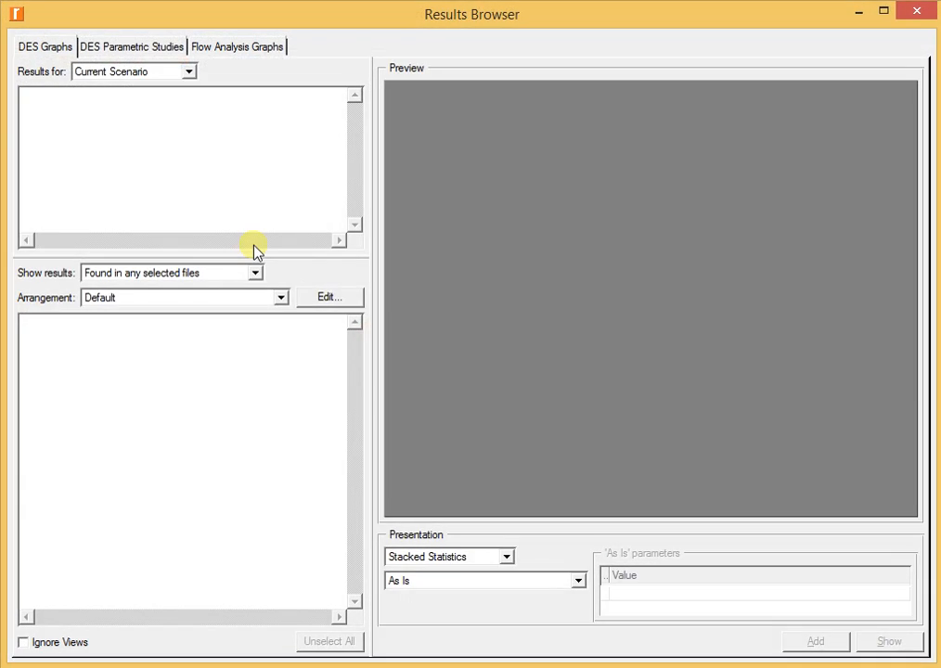
left_click(917, 11)
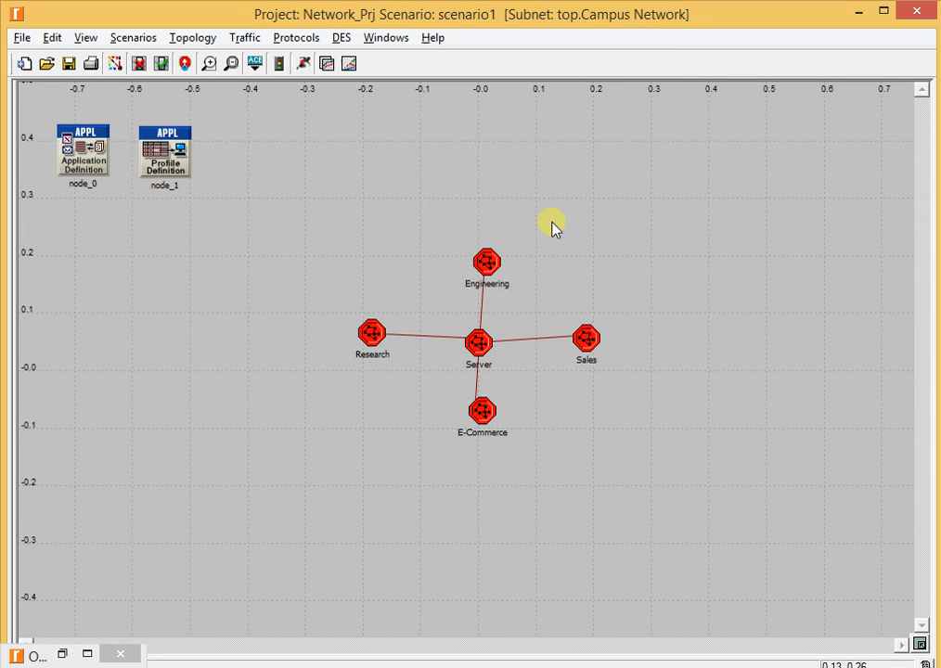
Step: Switch to the lab4 PDF and review the simulation, statistics and link Traffic Information instructions
key("alt+Tab")
scroll(560, 230, "up", 1)
scroll(560, 231, "up", 5)
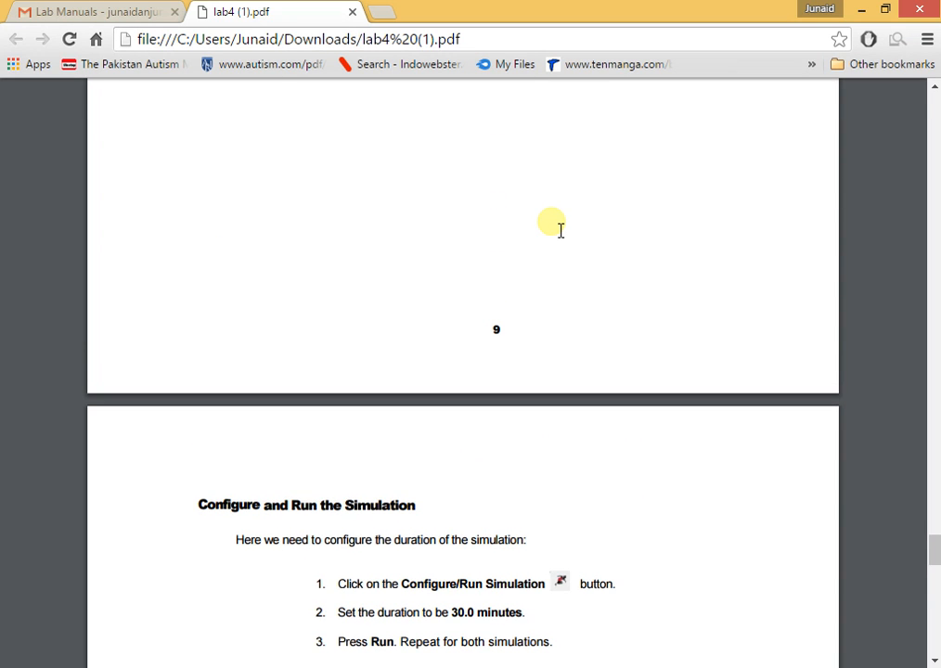
scroll(561, 230, "down", 5)
scroll(560, 230, "up", 10)
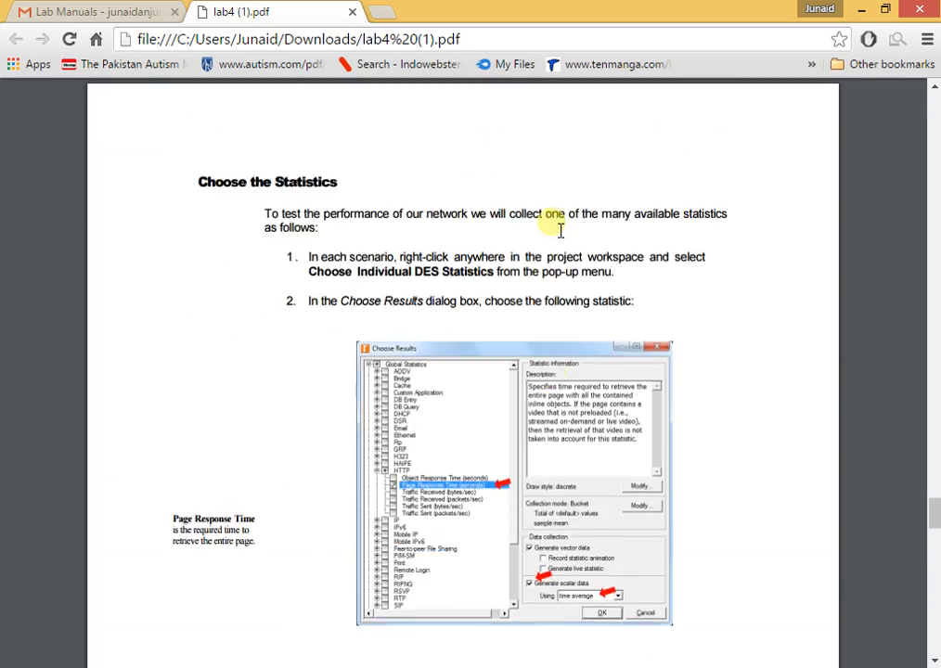
scroll(561, 230, "up", 10)
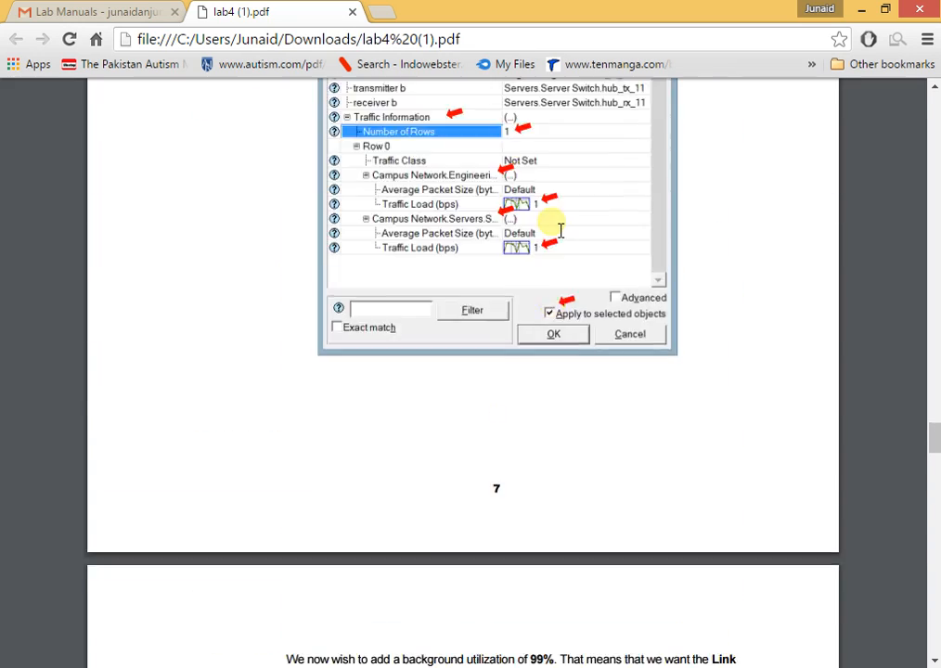
scroll(560, 230, "up", 3)
scroll(561, 230, "down", 10)
scroll(560, 231, "down", 10)
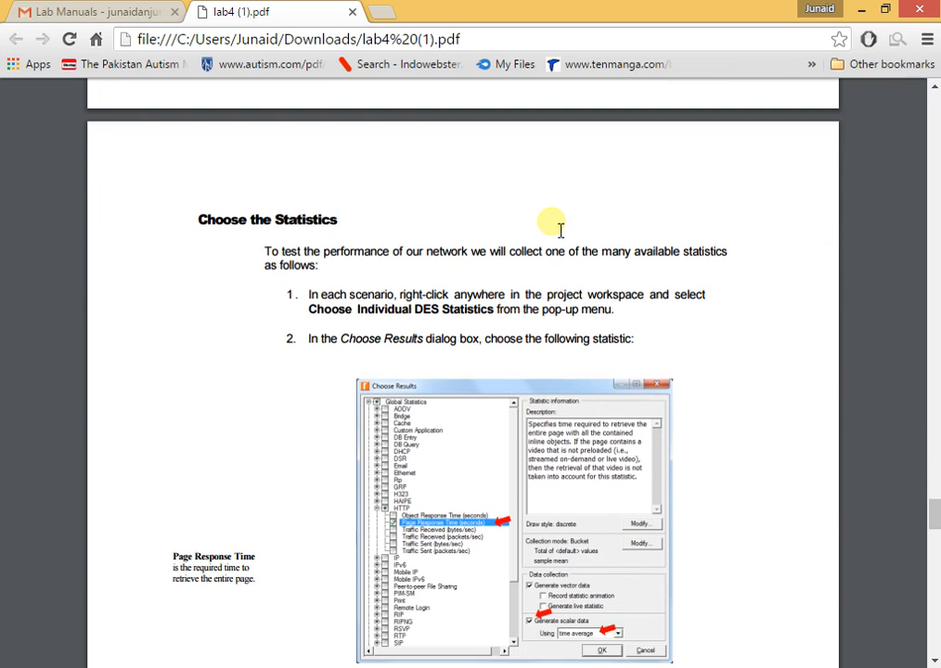
scroll(561, 230, "down", 3)
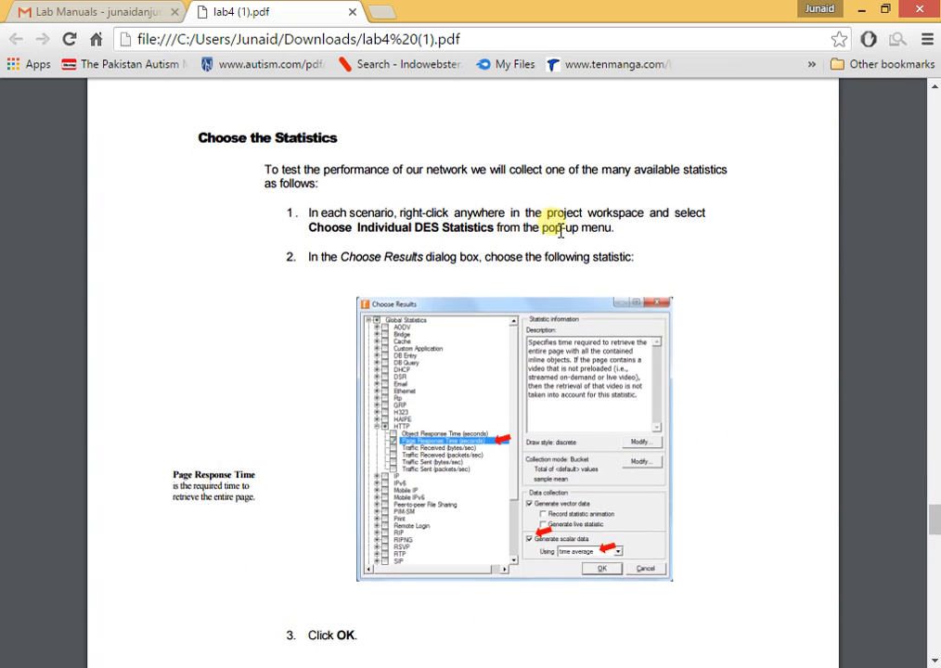
Step: Return to Riverbed Modeler and select all links similar to the Engineering <-> Server link
key("alt+Tab")
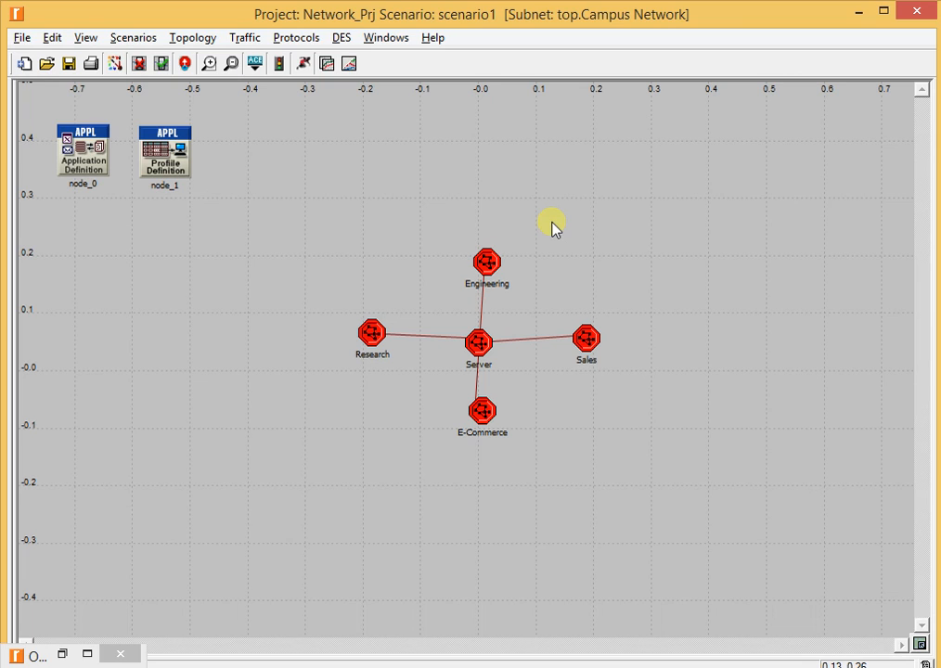
right_click(484, 310)
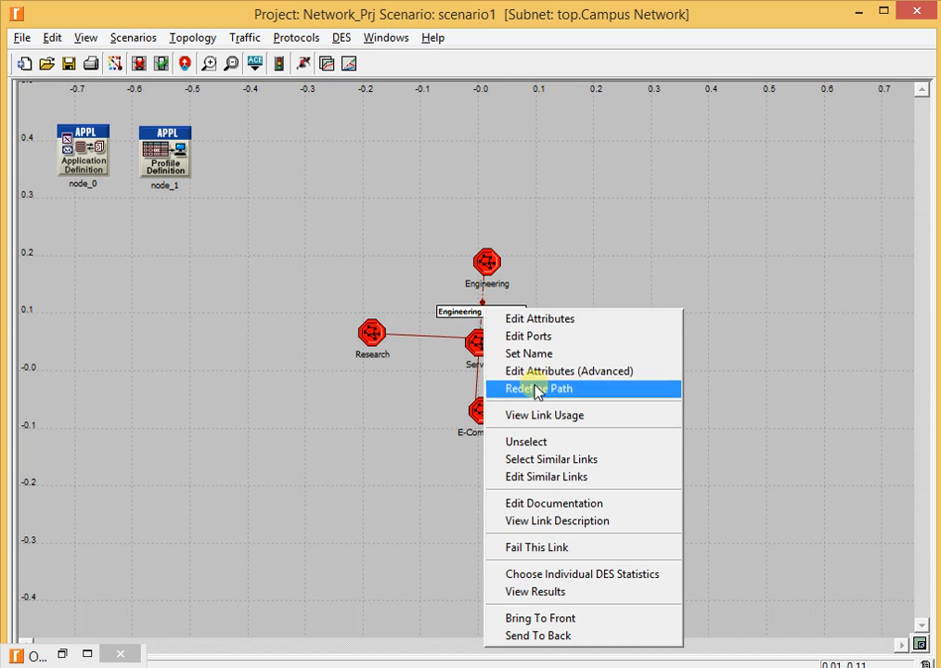
left_click(603, 460)
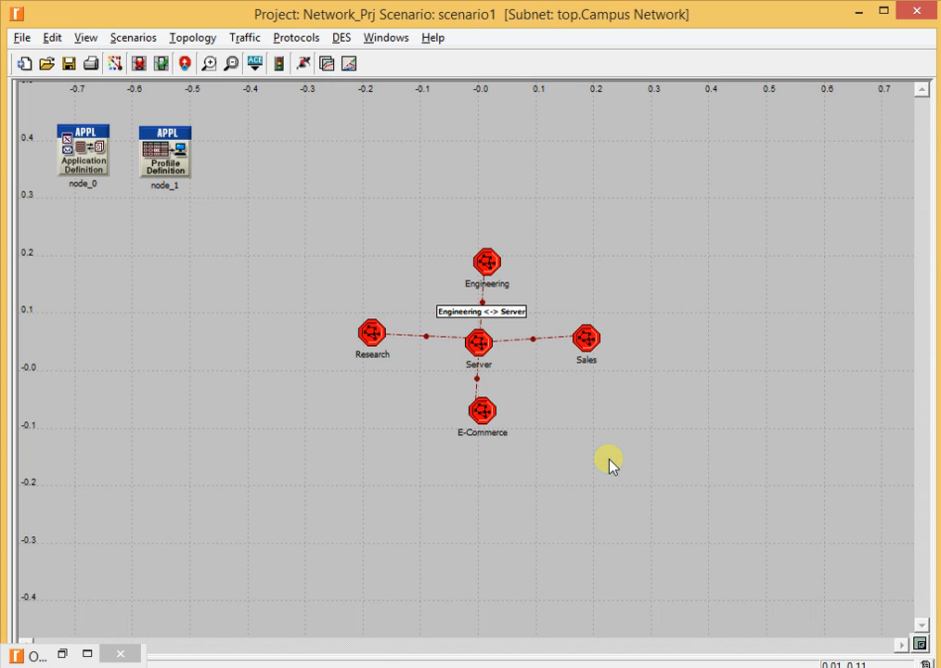
right_click(484, 293)
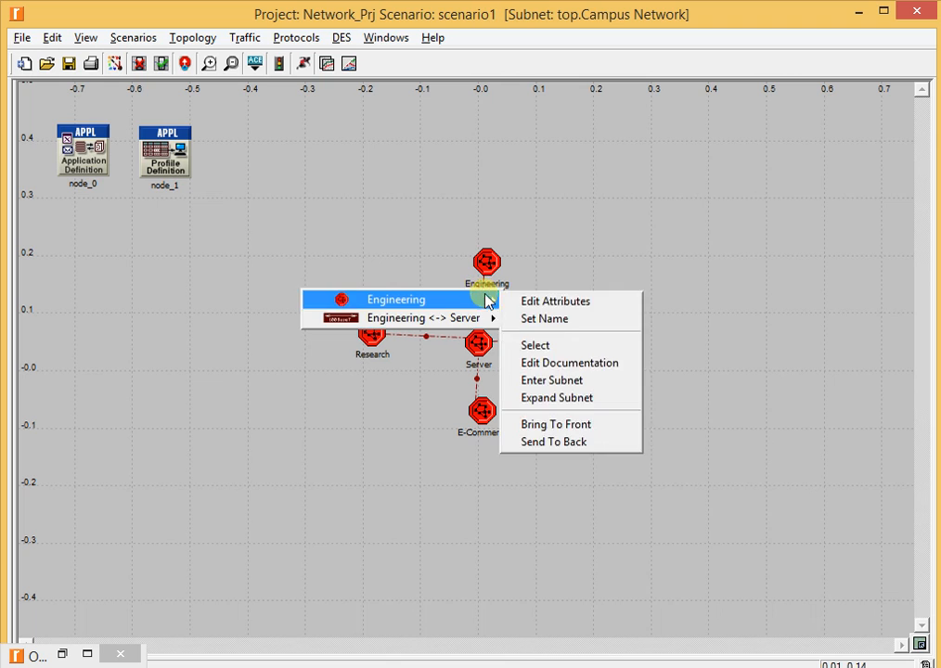
mouse_move(427, 318)
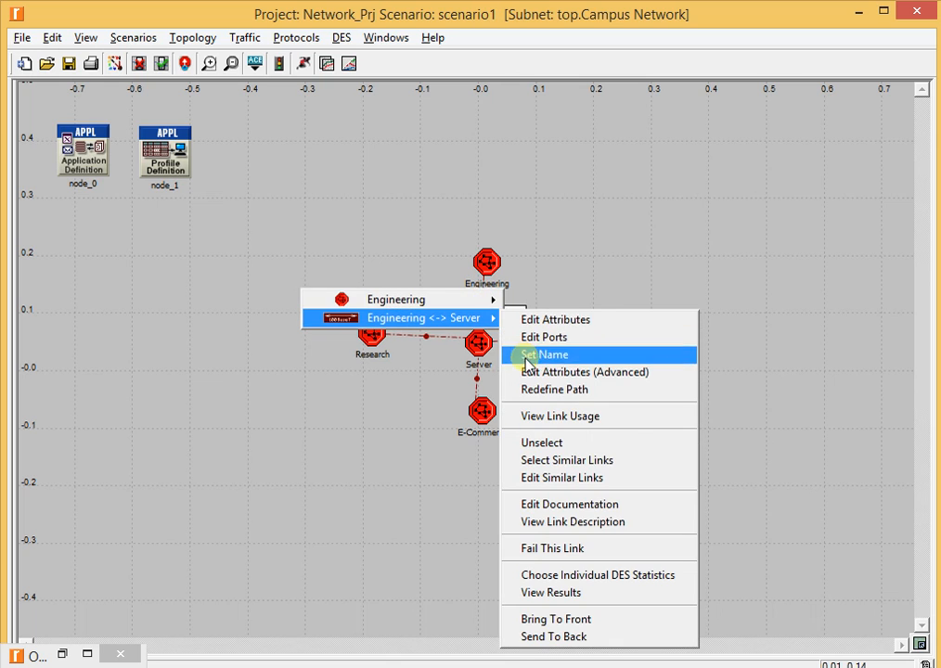
right_click(441, 340)
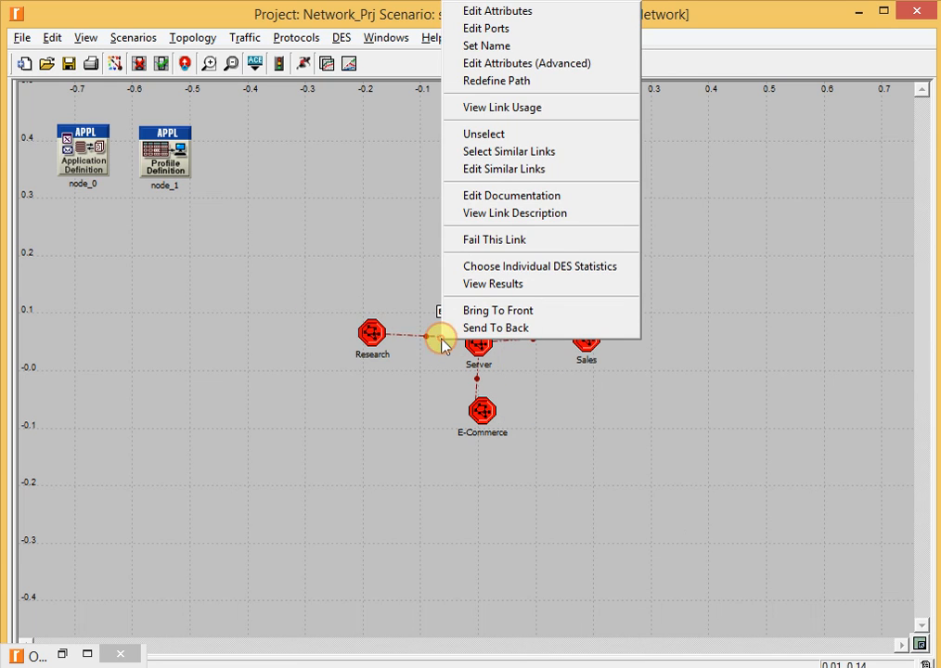
left_click(543, 15)
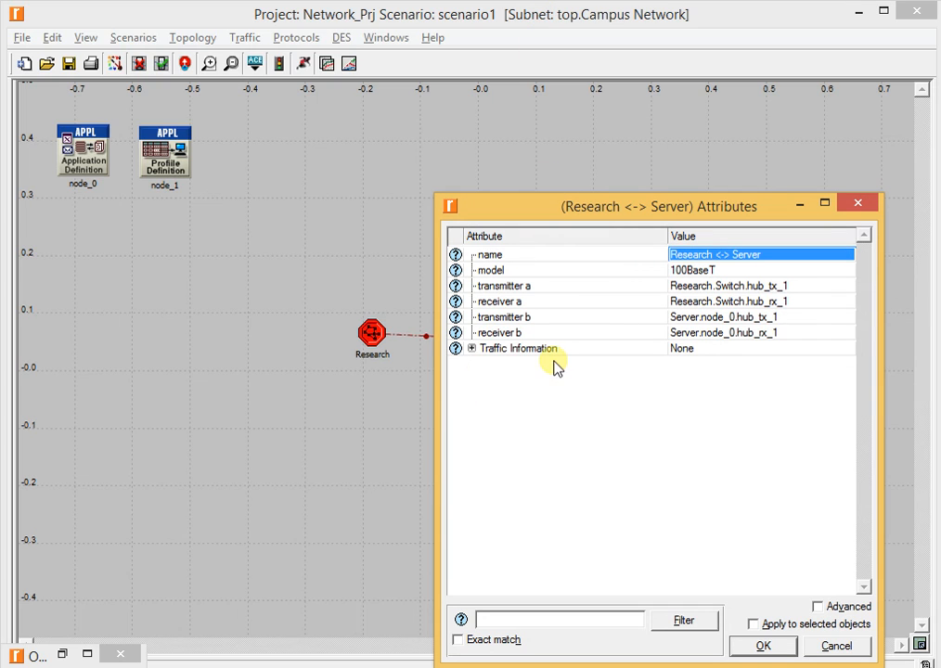
left_click(472, 348)
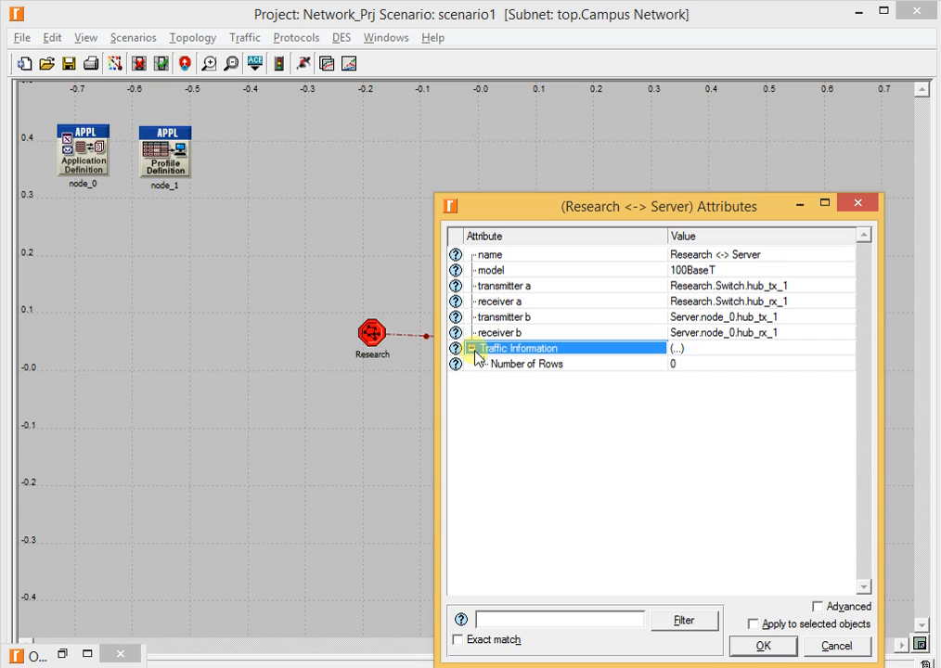
left_click(692, 366)
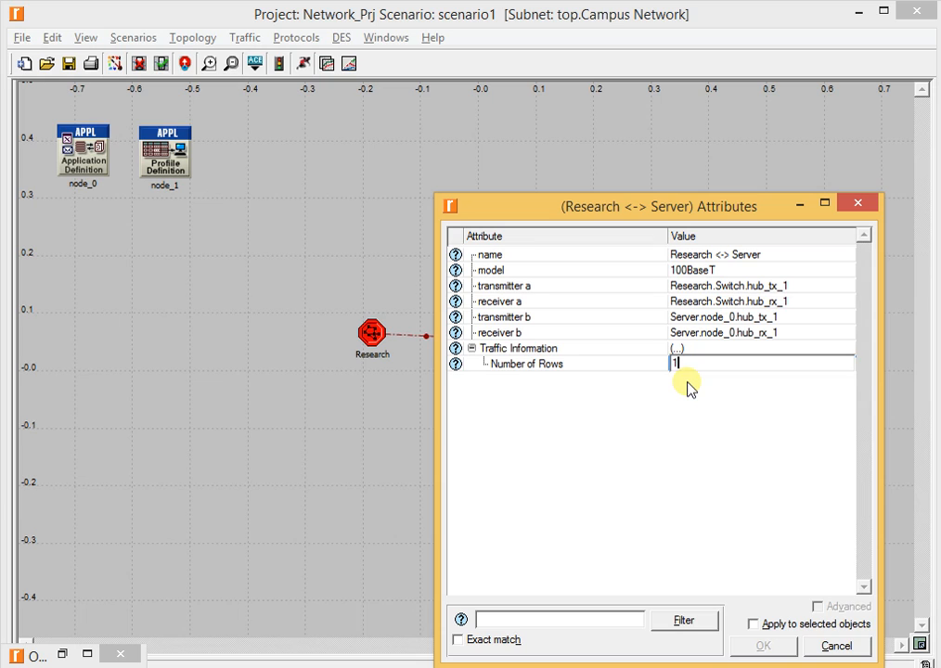
key("Return")
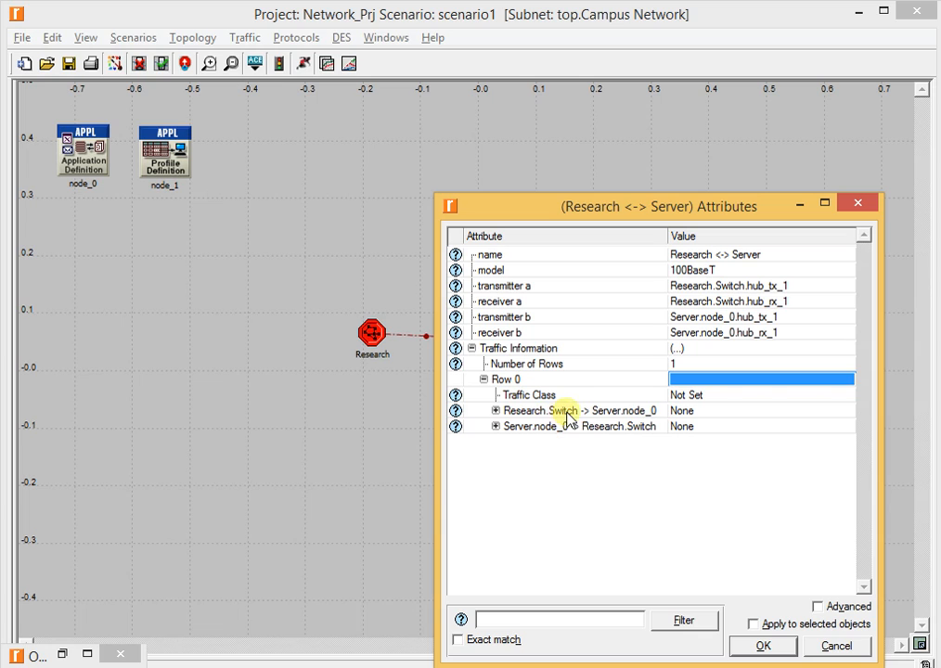
left_click(496, 411)
left_click(496, 457)
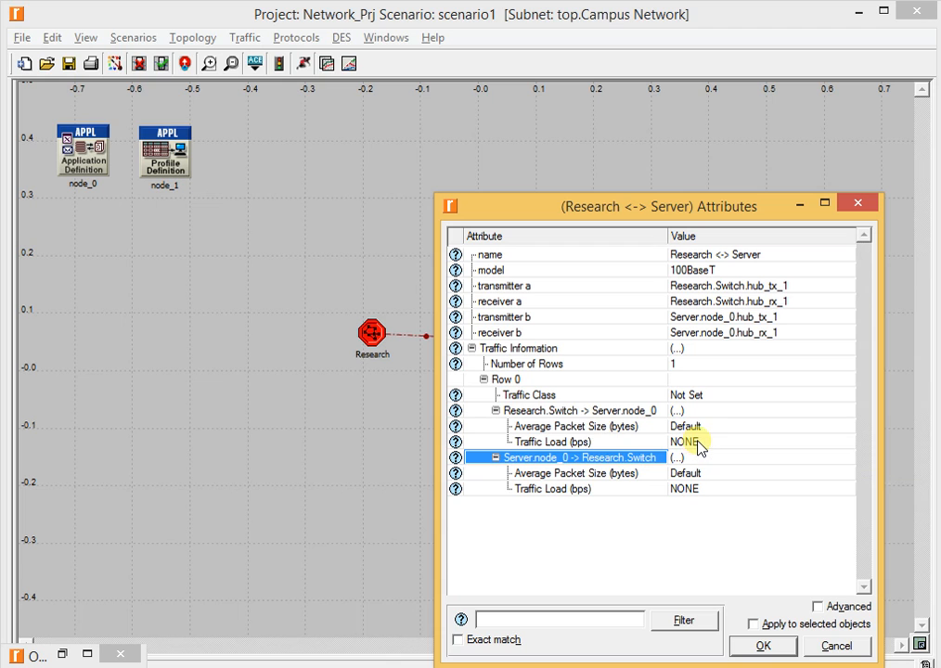
left_click(838, 647)
left_click(773, 527)
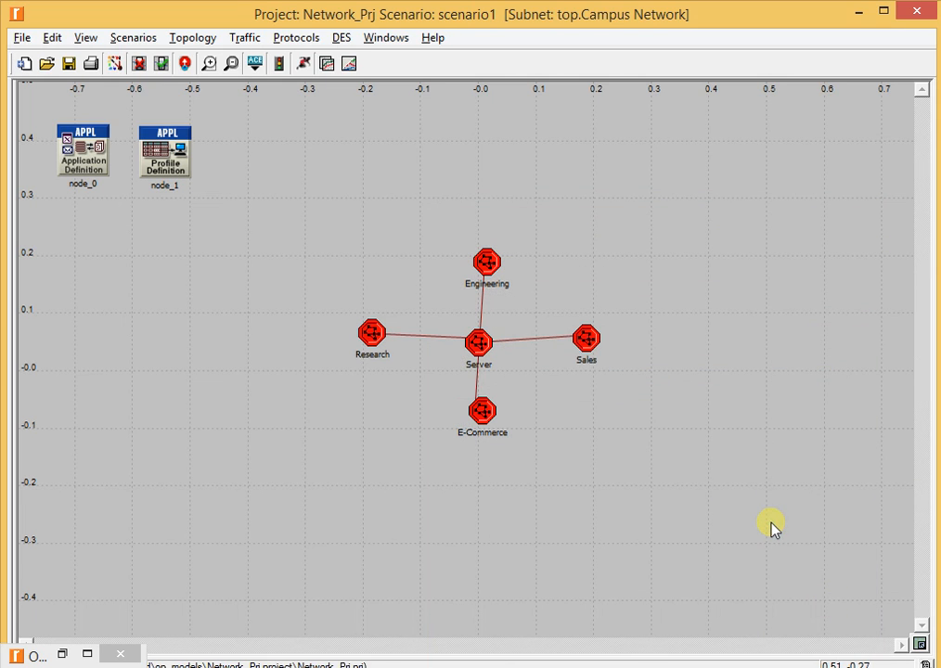
Step: Duplicate scenario1 as a new scenario named scenario2
left_click(133, 37)
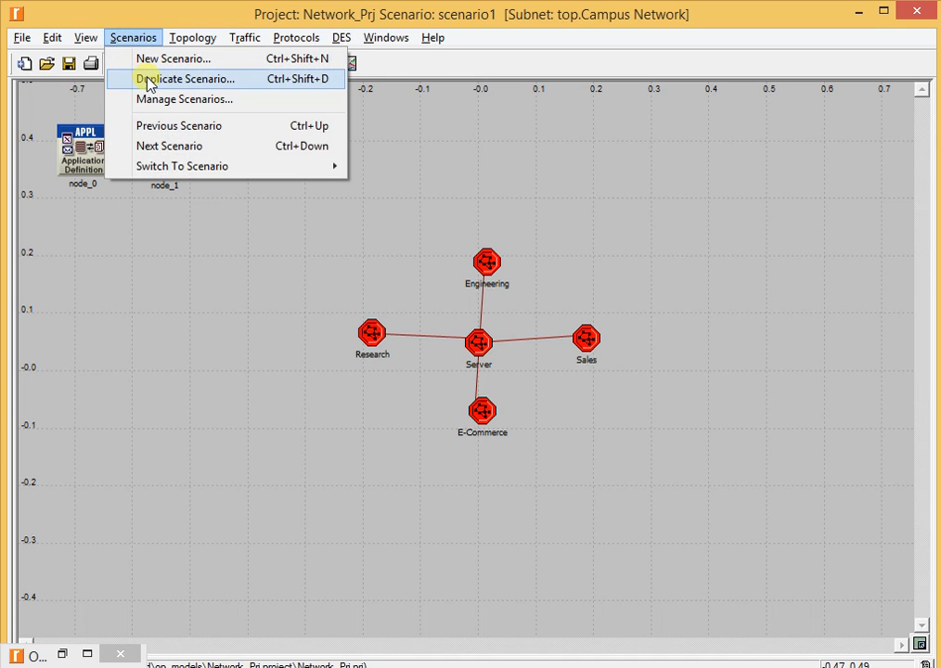
left_click(153, 90)
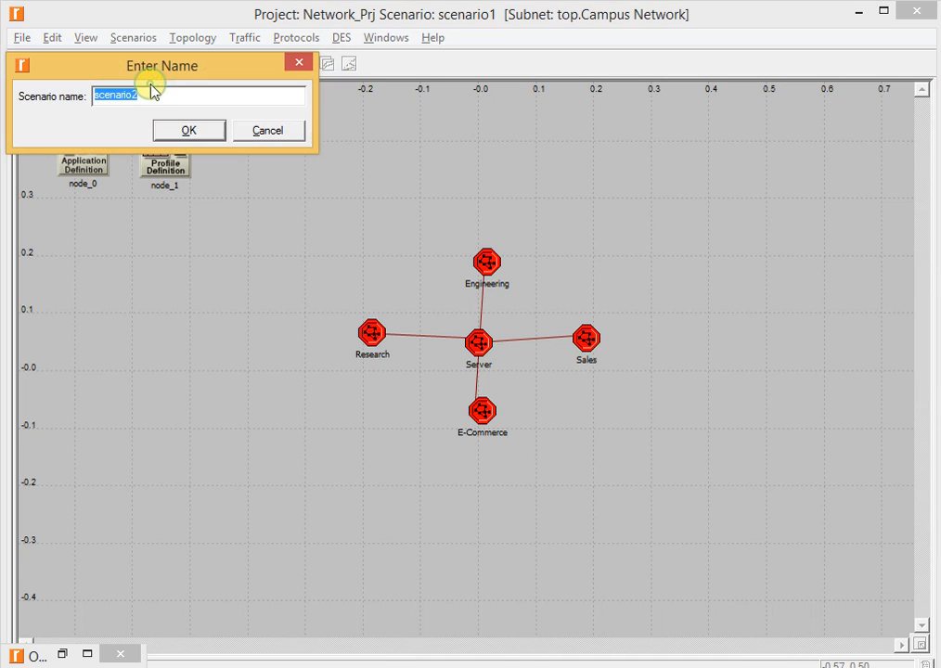
left_click(194, 143)
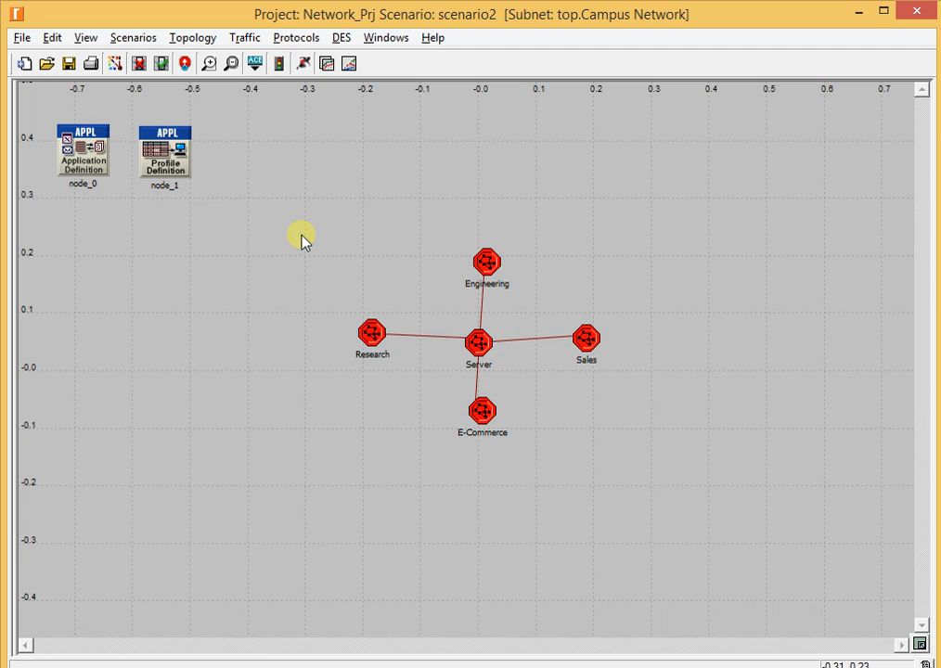
Step: Select all links similar to the Engineering <-> Server link in scenario2
right_click(483, 306)
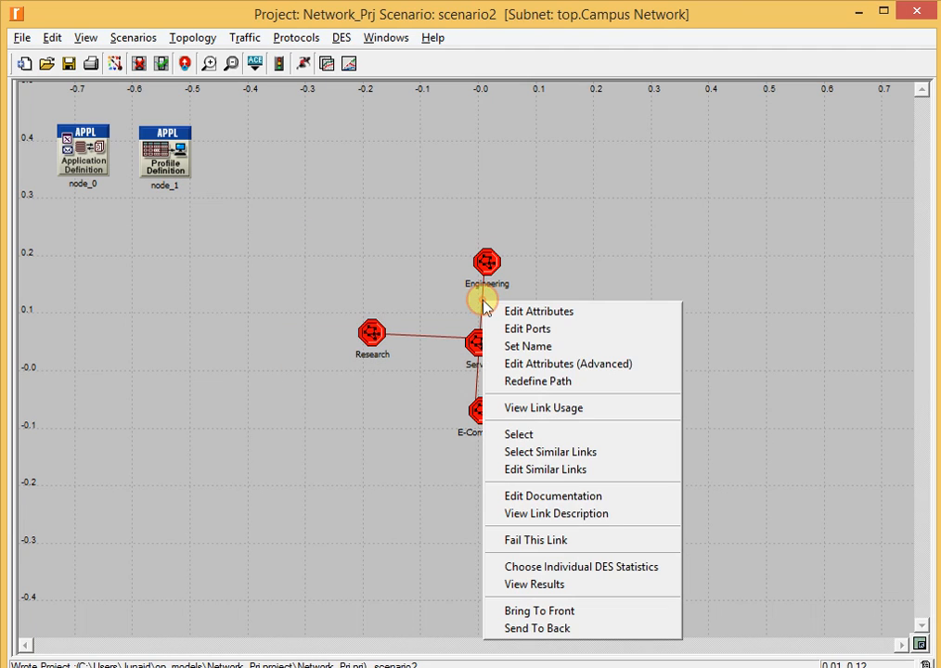
key("Escape")
right_click(482, 309)
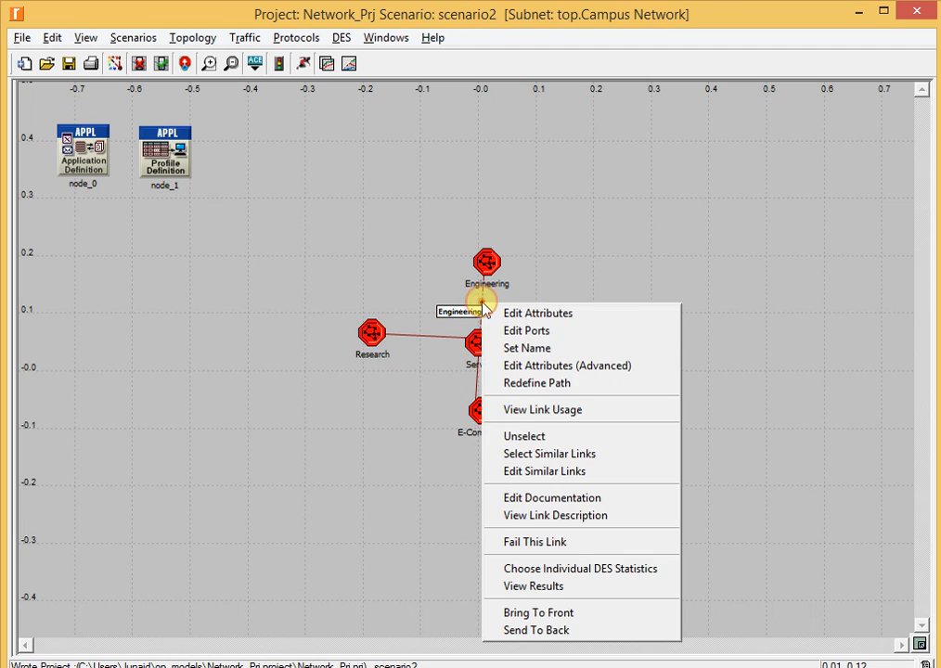
left_click(506, 452)
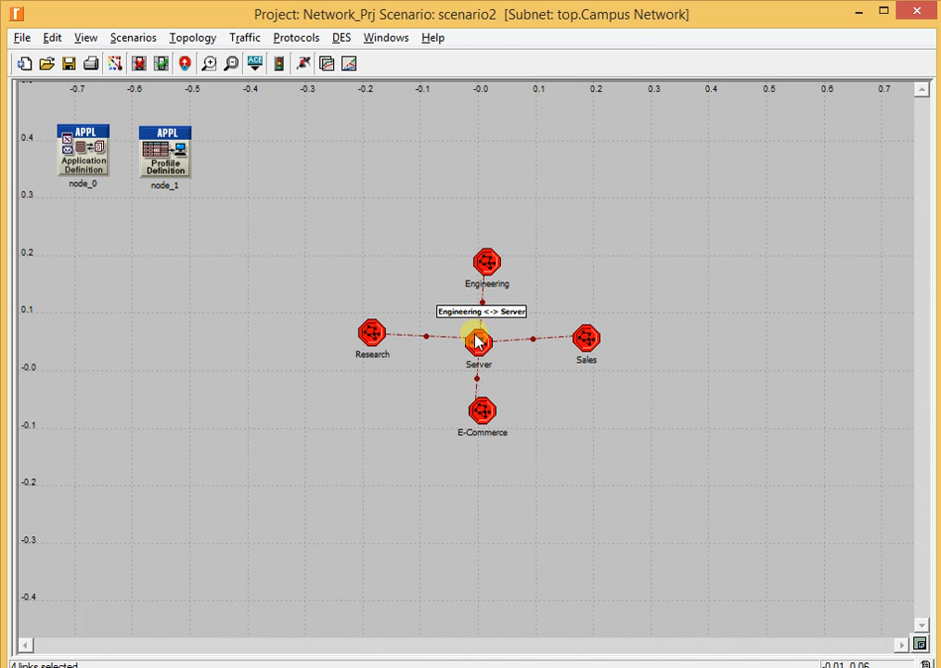
Step: In the Research <-> Server link's attributes, set the Traffic Information's Number of Rows to 1 and expand both directions of Row 0
right_click(437, 339)
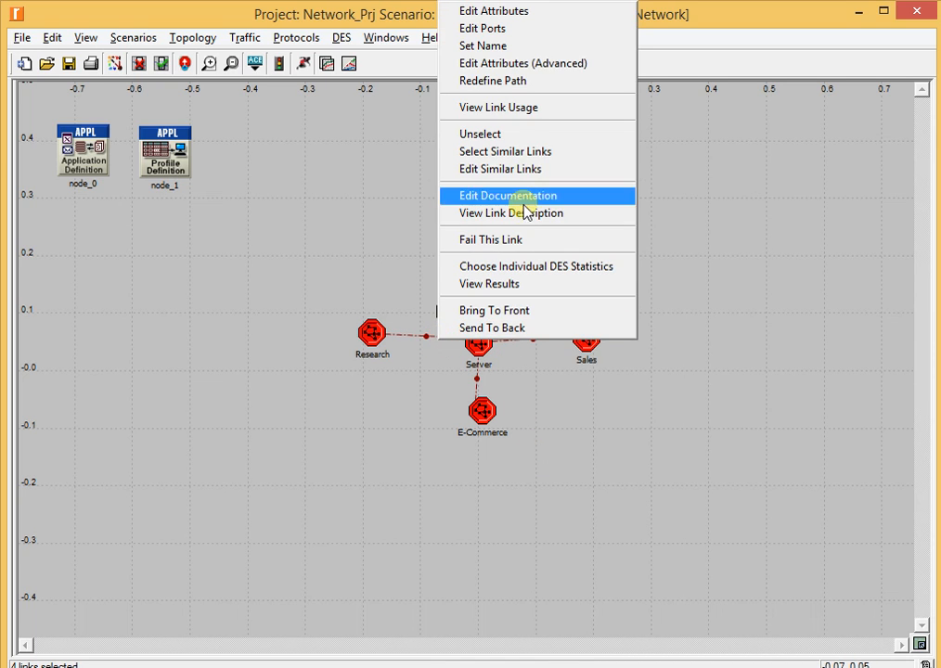
left_click(525, 13)
left_click(469, 350)
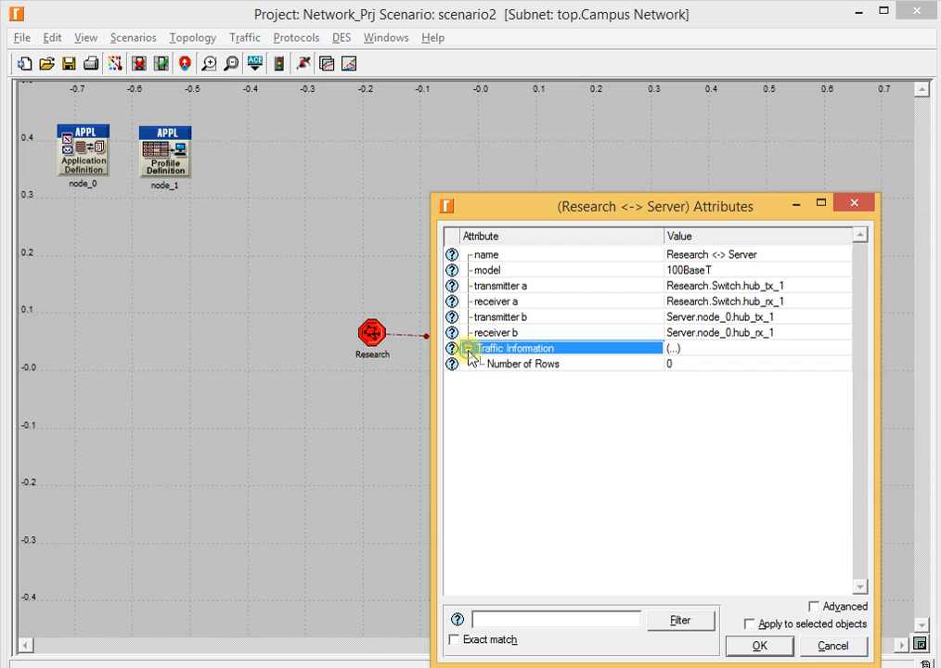
left_click(677, 363)
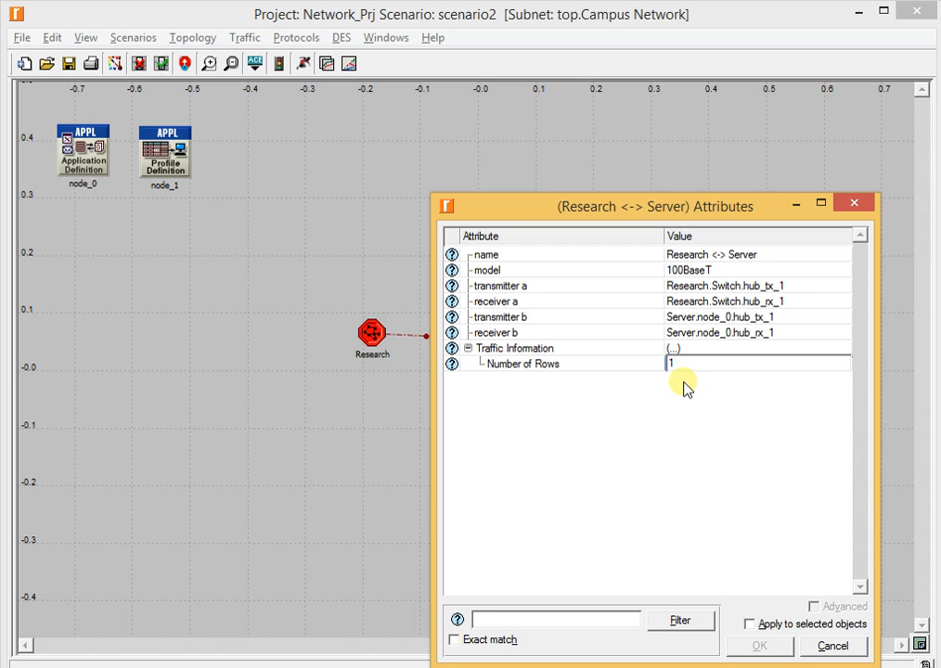
key("Return")
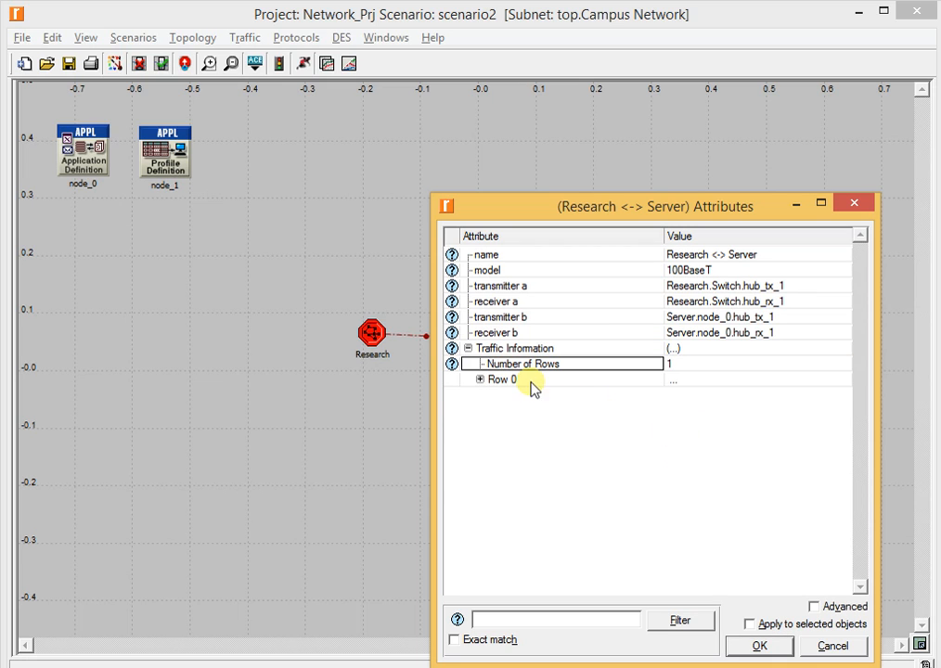
left_click(489, 381)
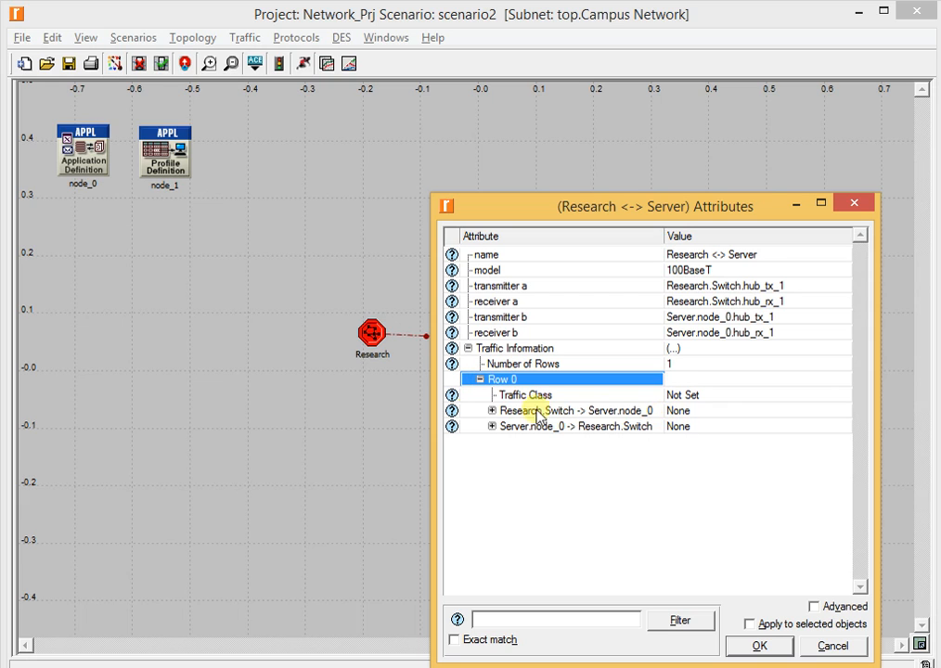
left_click(492, 411)
left_click(492, 458)
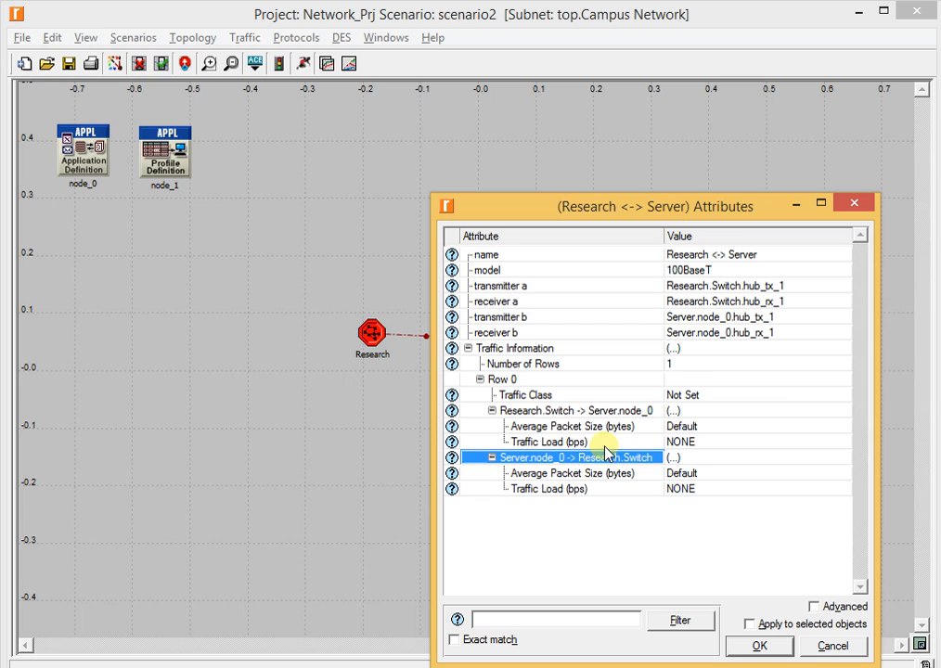
Step: Create an empty Traffic Load (bps) profile for each direction between Research.Switch and Server.node_0
left_click(695, 443)
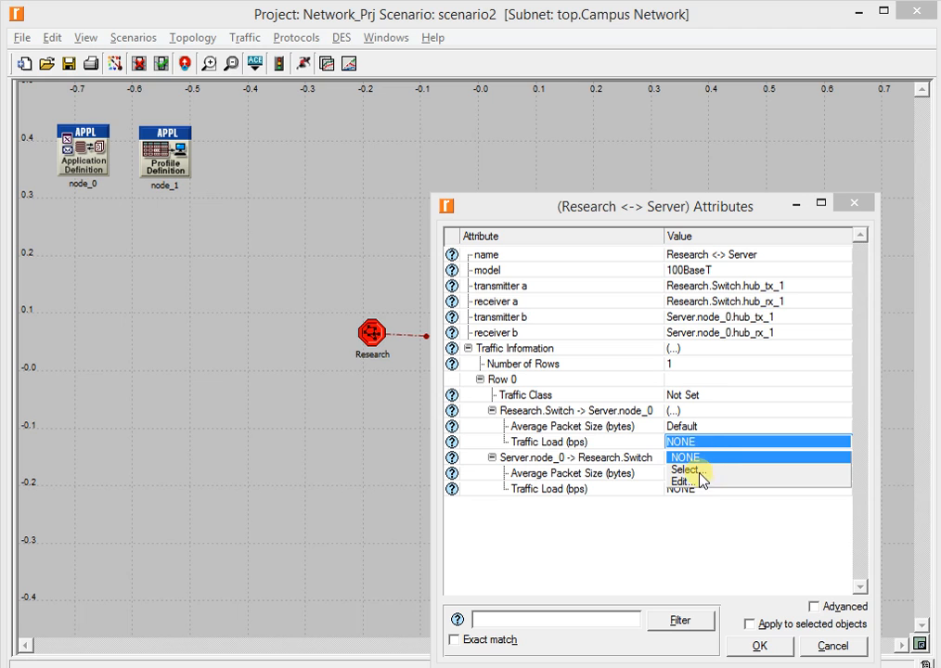
left_click(687, 481)
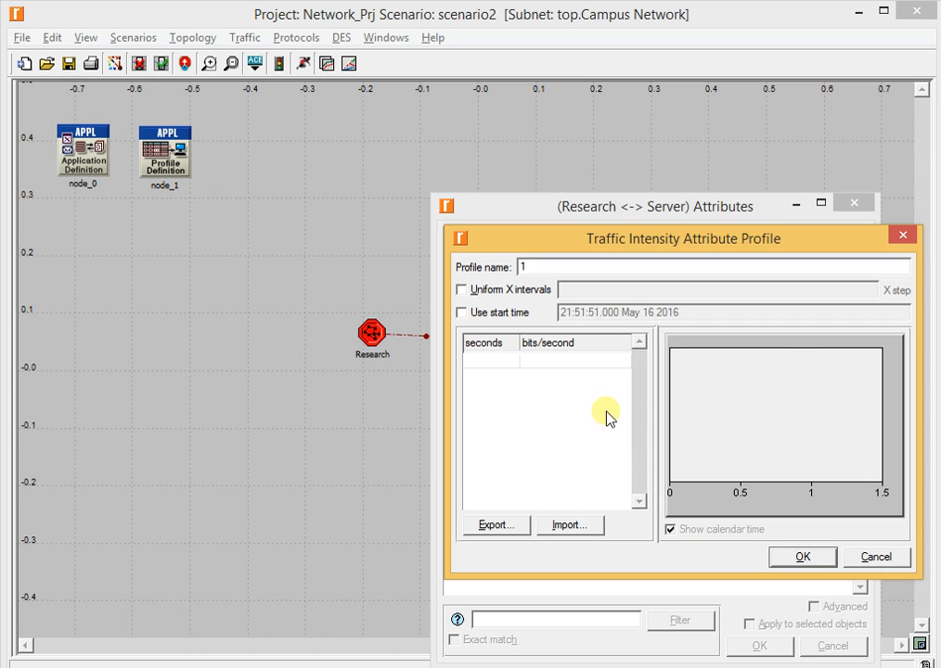
left_click(802, 558)
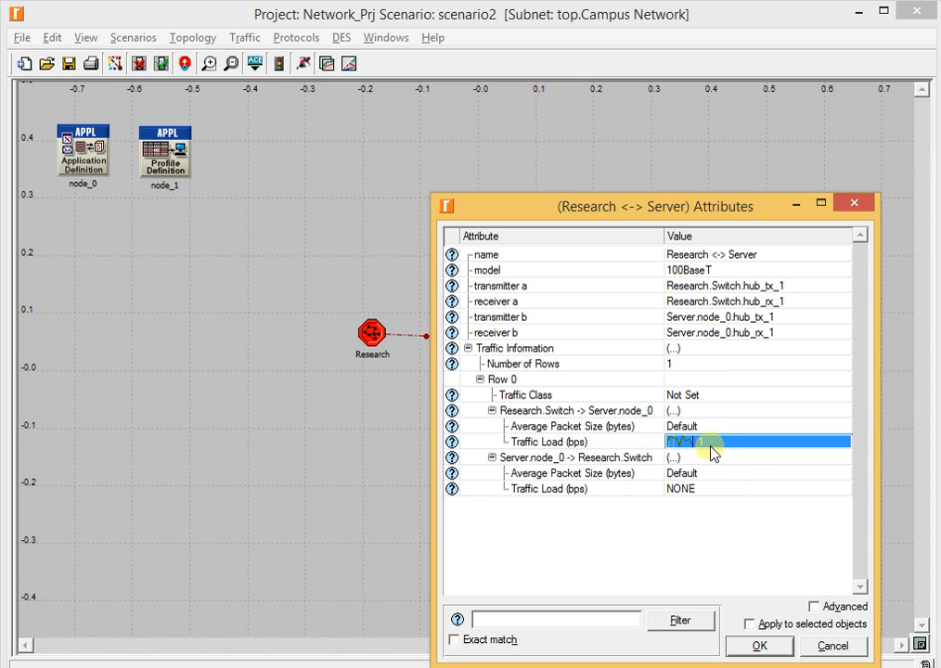
left_click(687, 489)
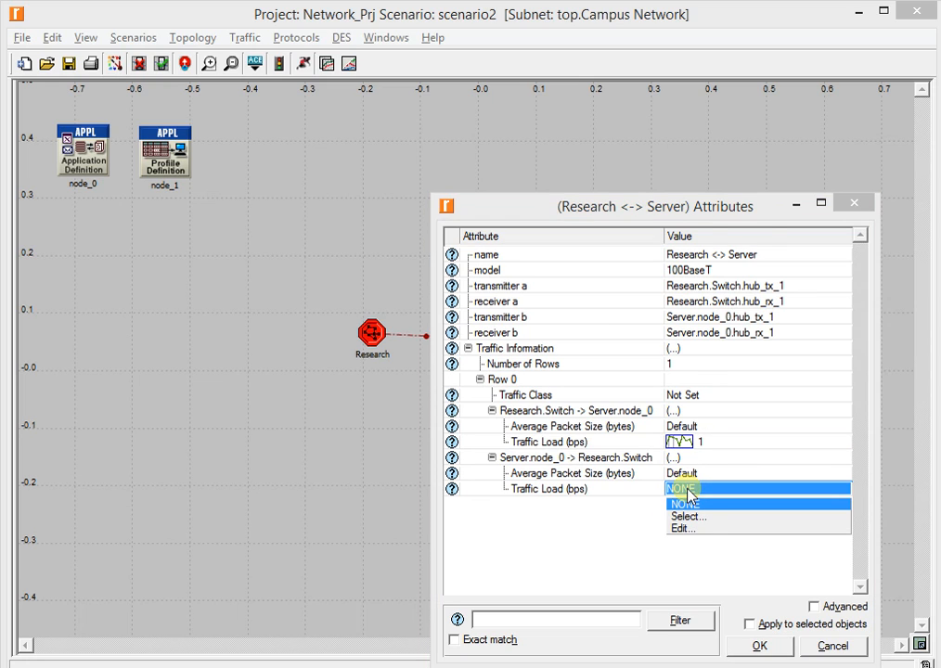
left_click(685, 528)
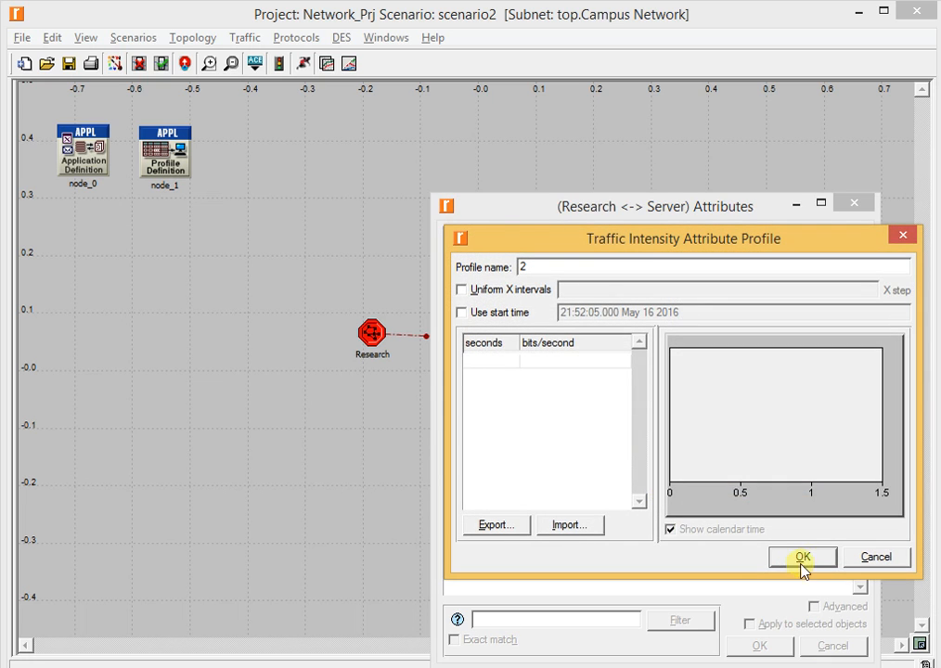
left_click(801, 560)
left_click(745, 550)
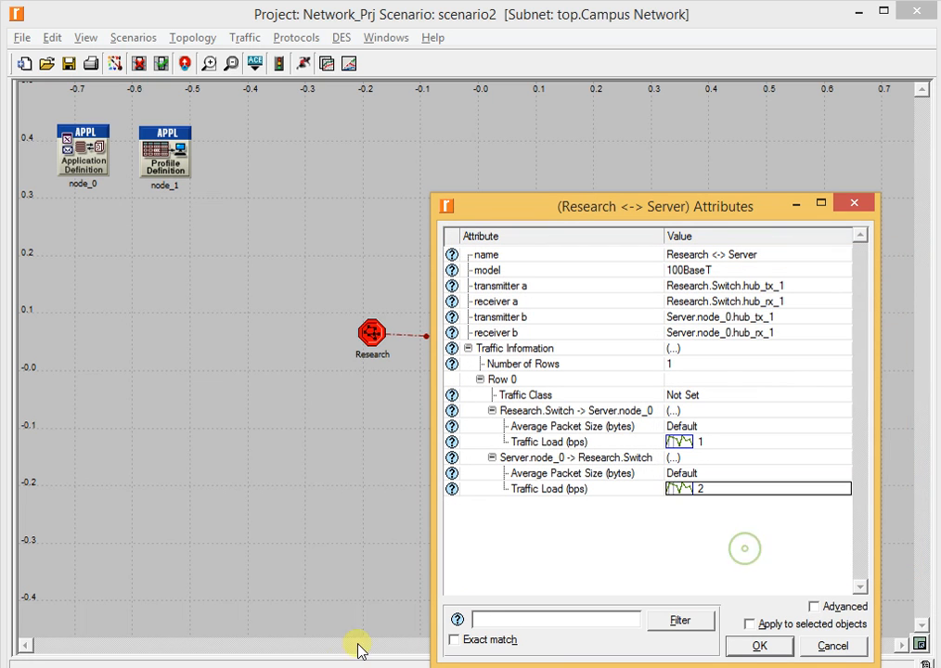
Step: Switch to the lab4 PDF in the browser and review the link Traffic Information and background utilization profile instructions
left_click(314, 666)
scroll(464, 372, "down", 10)
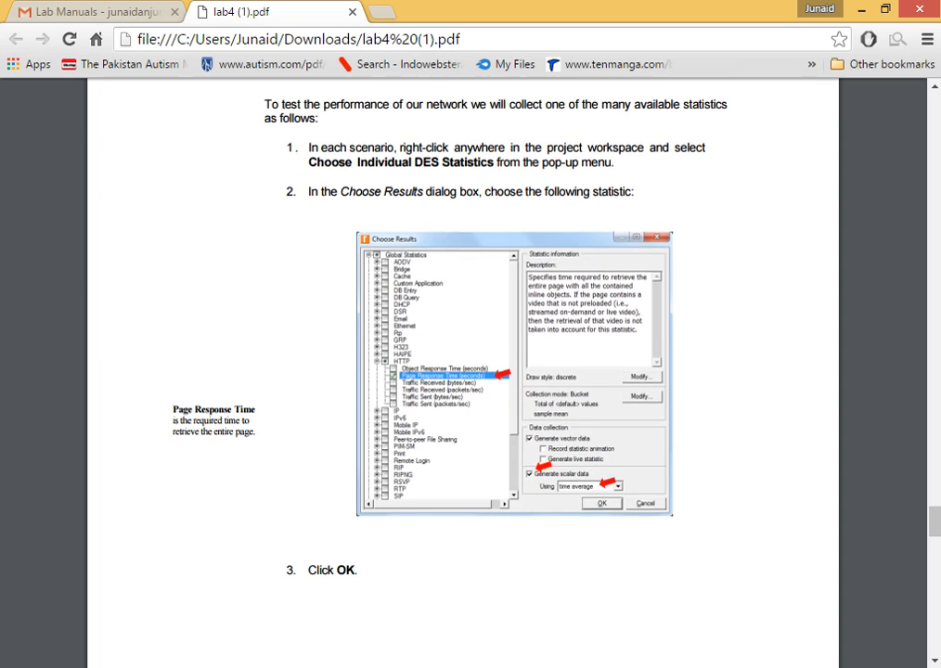
scroll(465, 372, "up", 15)
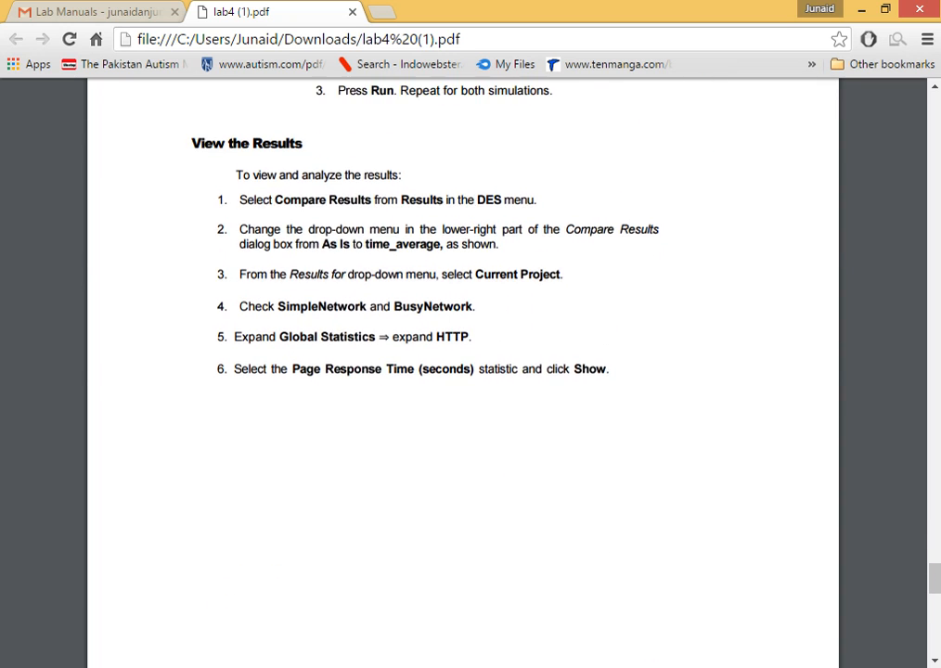
scroll(464, 371, "up", 10)
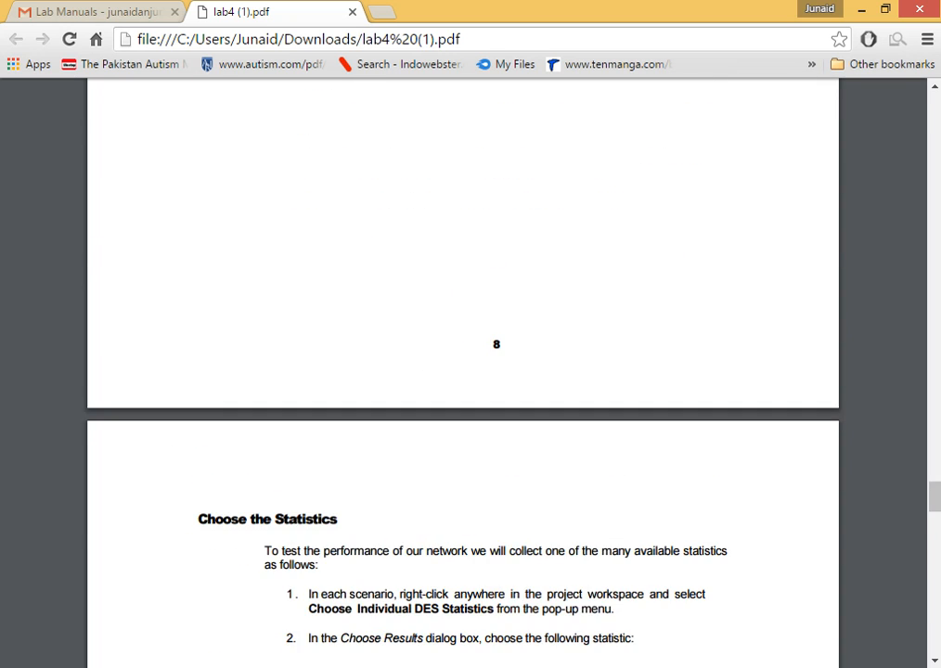
scroll(464, 371, "up", 3)
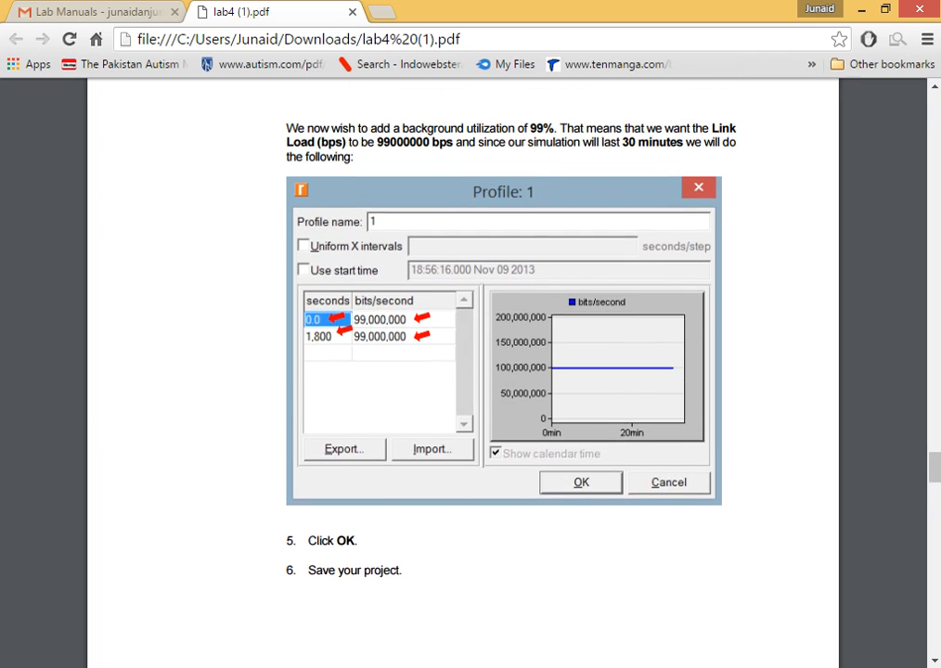
scroll(231, 474, "up", 10)
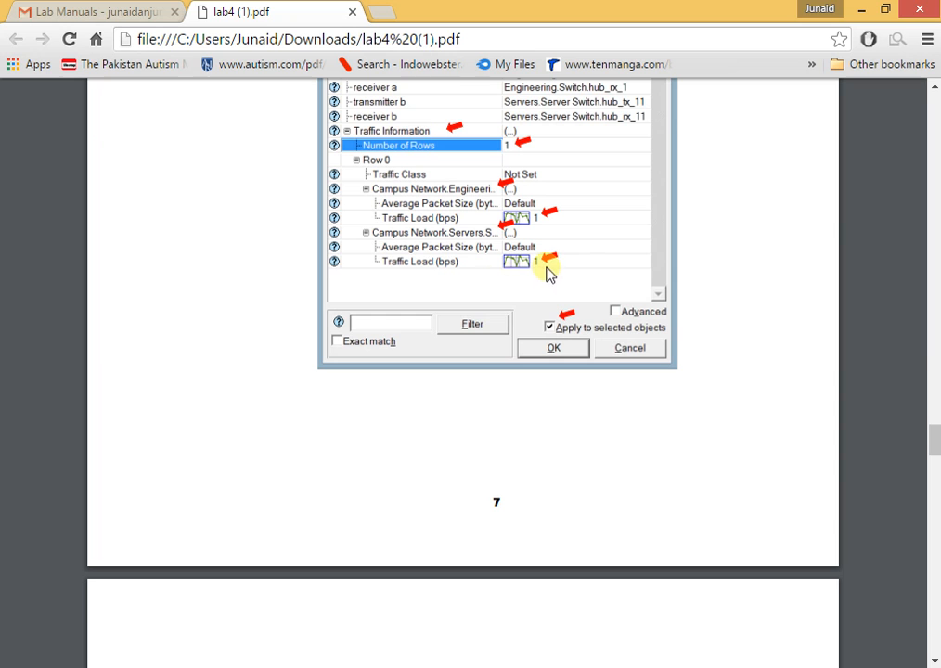
scroll(587, 509, "down", 9)
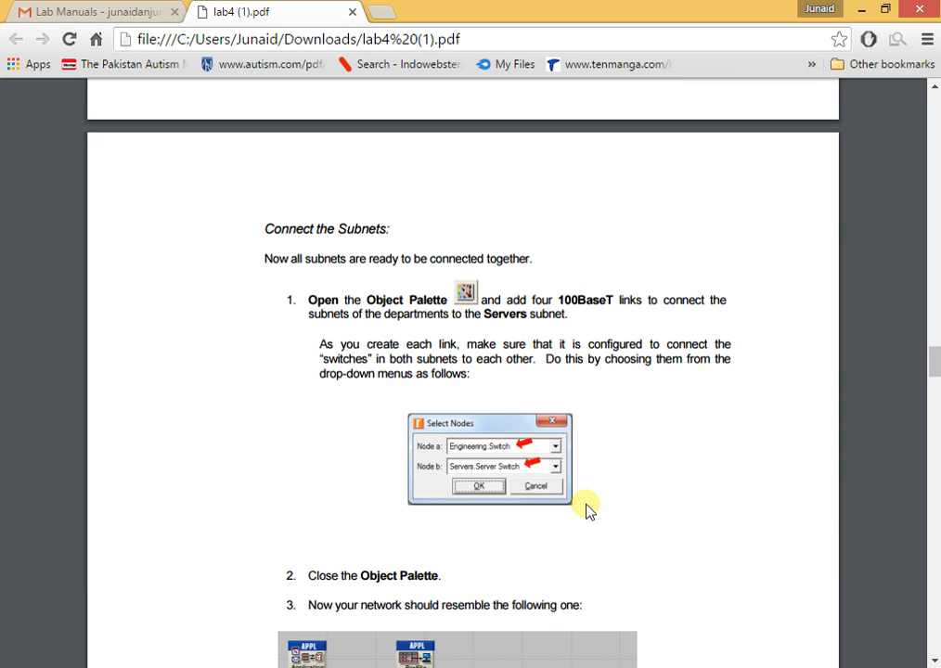
scroll(586, 509, "down", 20)
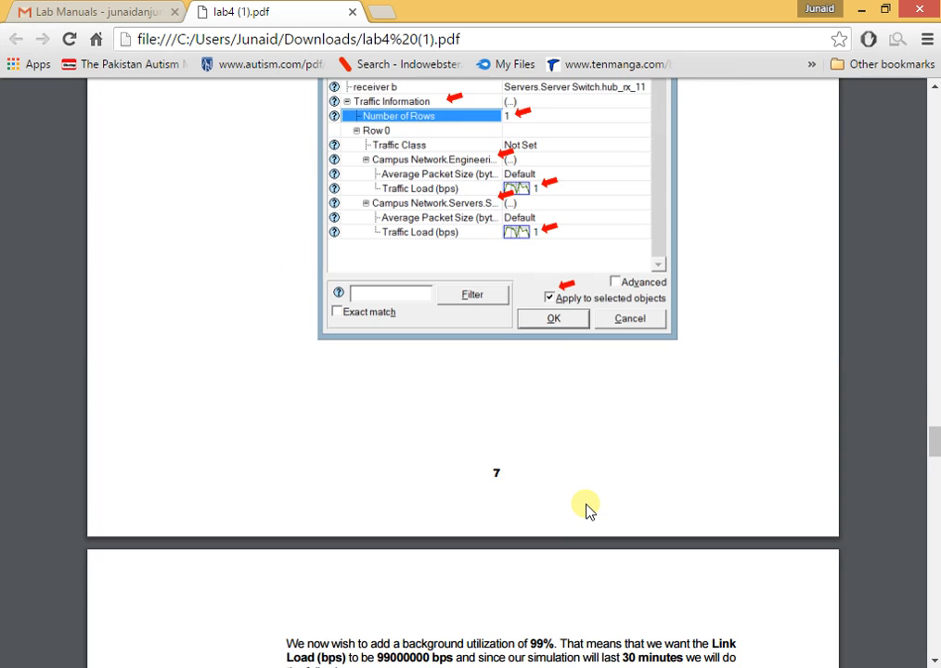
scroll(587, 509, "down", 10)
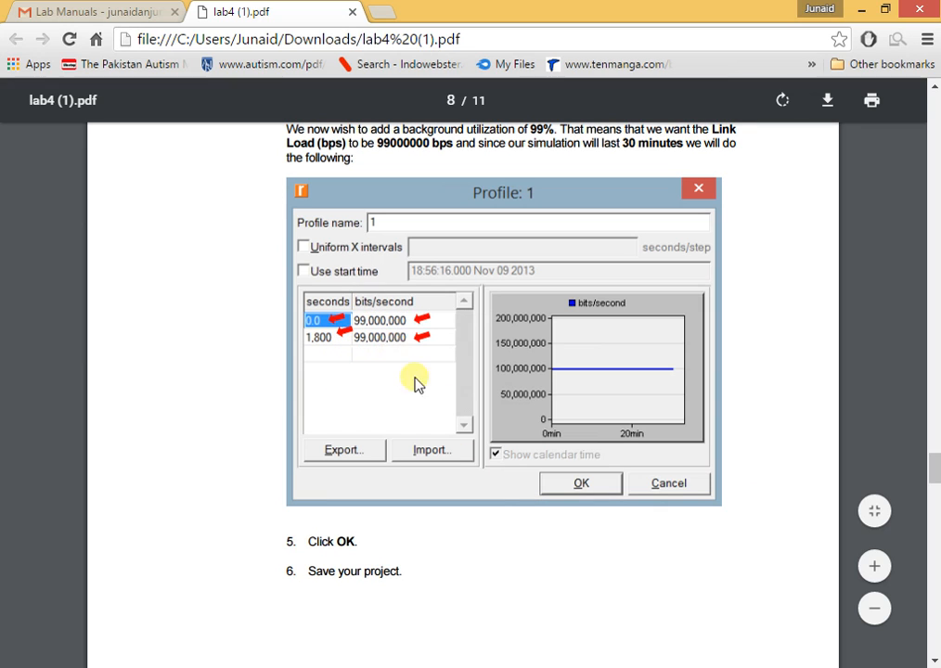
Step: Back in Riverbed Modeler, define a Research.Switch -> Server.node_0 Traffic Load profile with 99,000,000 bits/second at 0 and 1,800 seconds
left_click(589, 666)
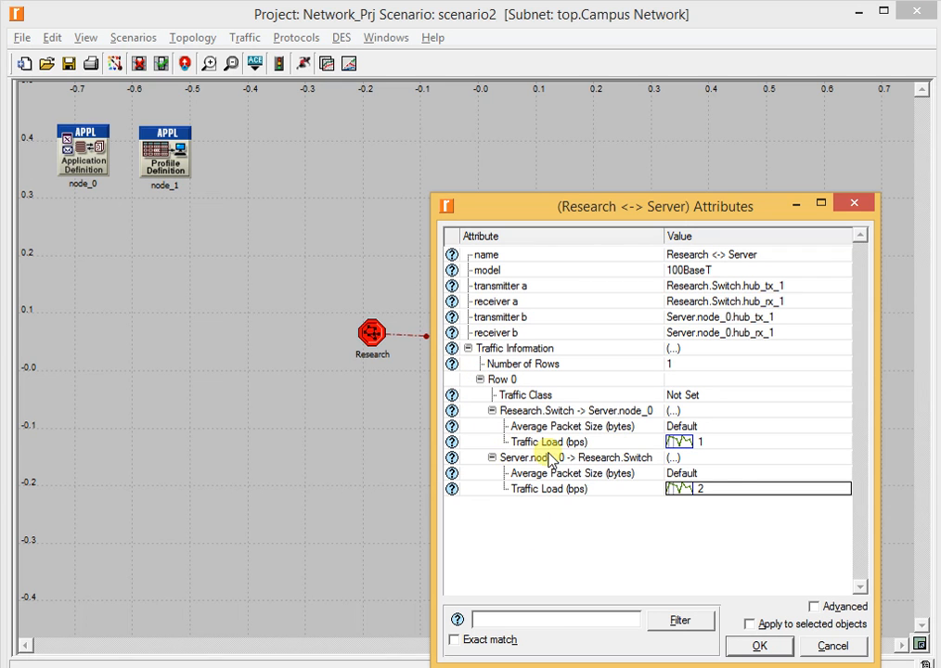
left_click(683, 444)
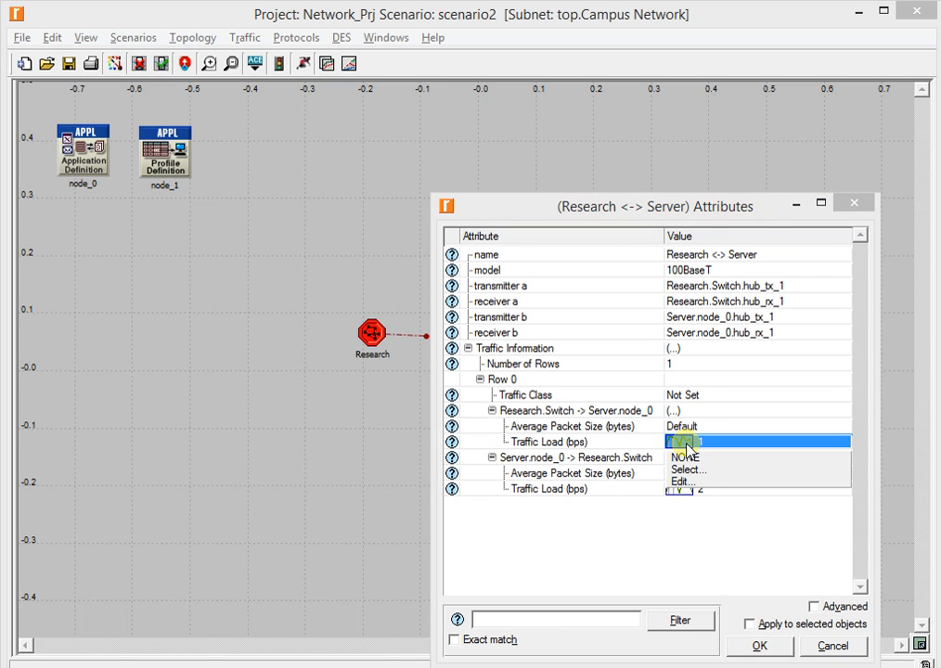
left_click(689, 482)
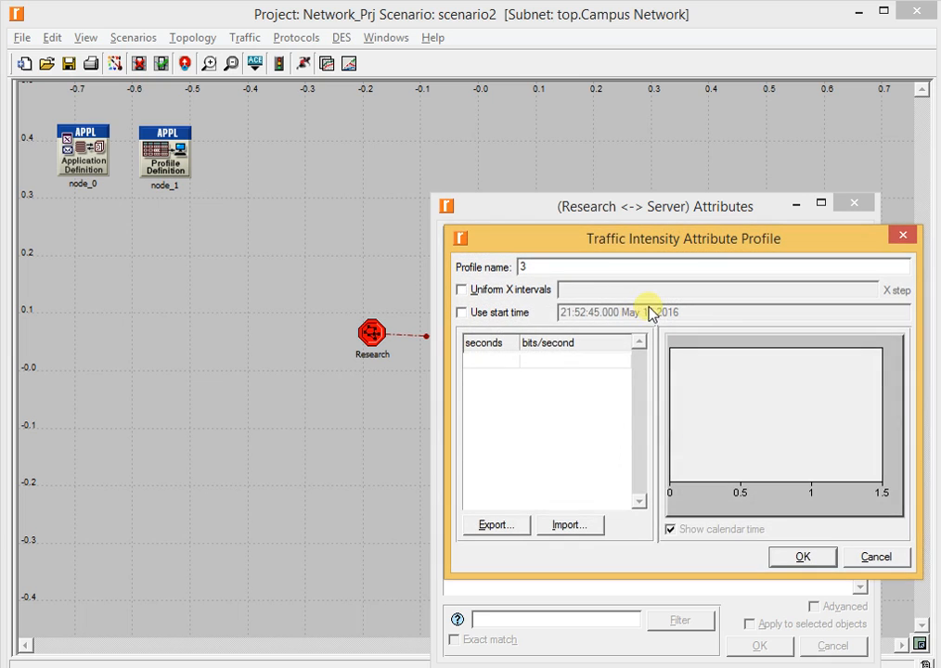
type("1")
left_click(479, 364)
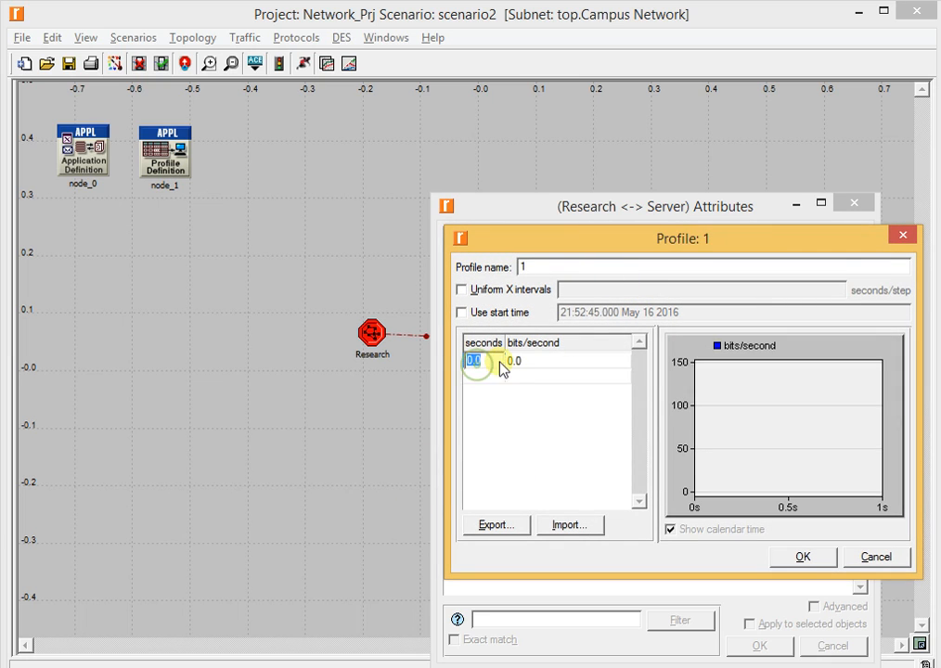
left_click(510, 368)
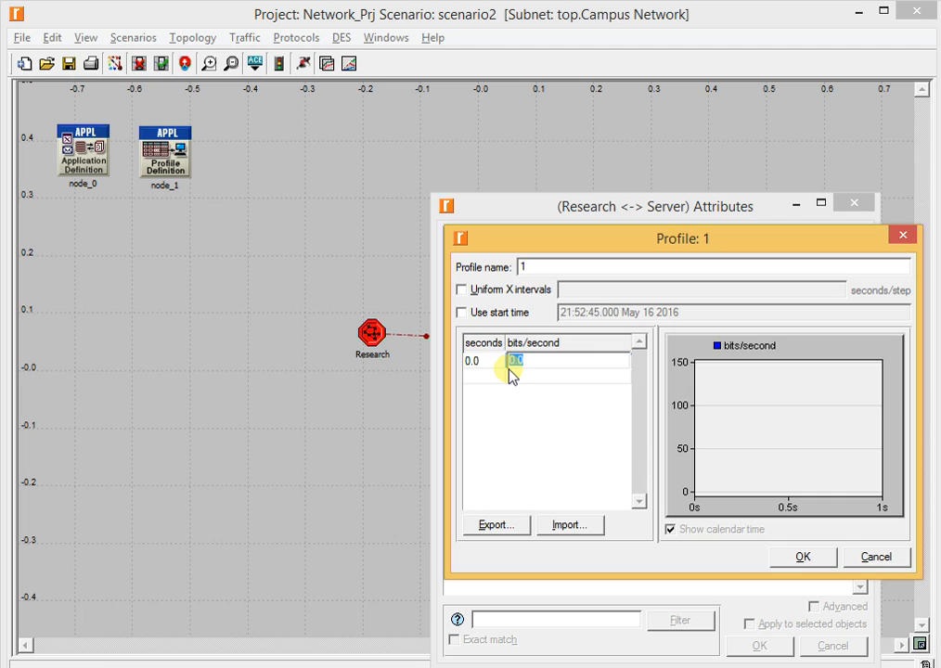
type("99000000")
left_click(491, 384)
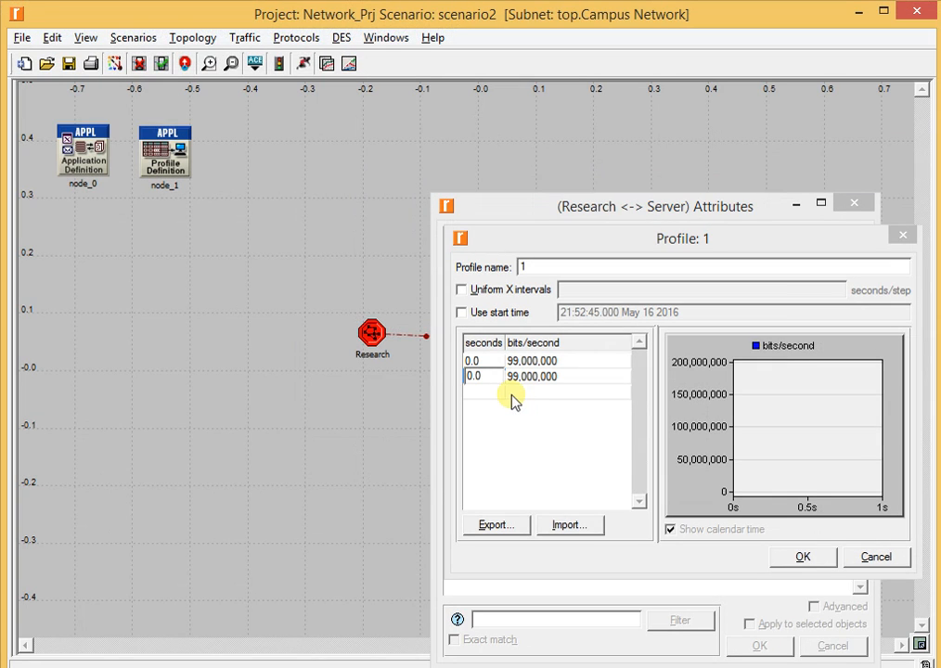
double_click(488, 378)
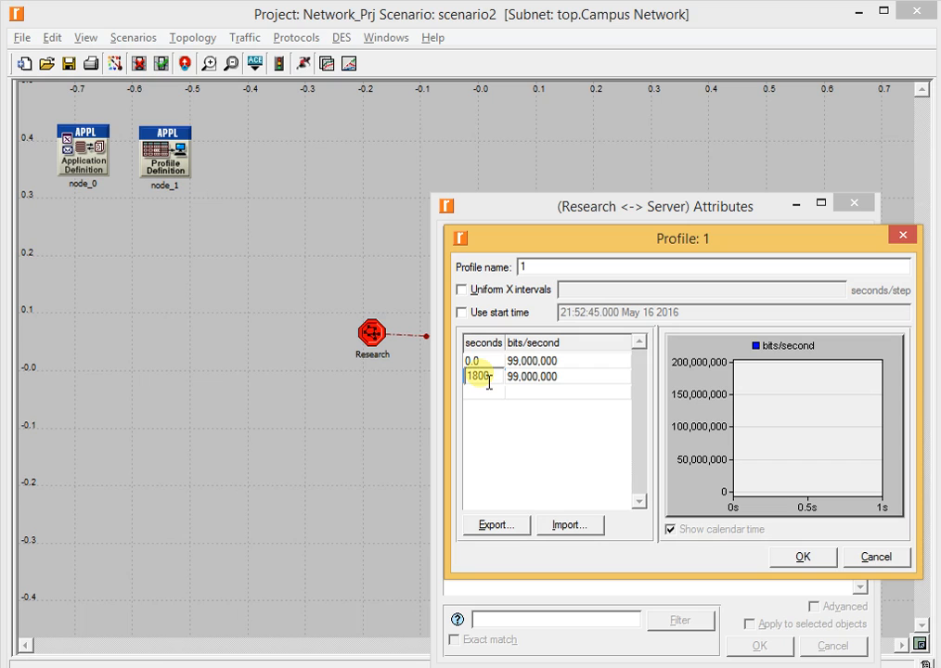
left_click(555, 416)
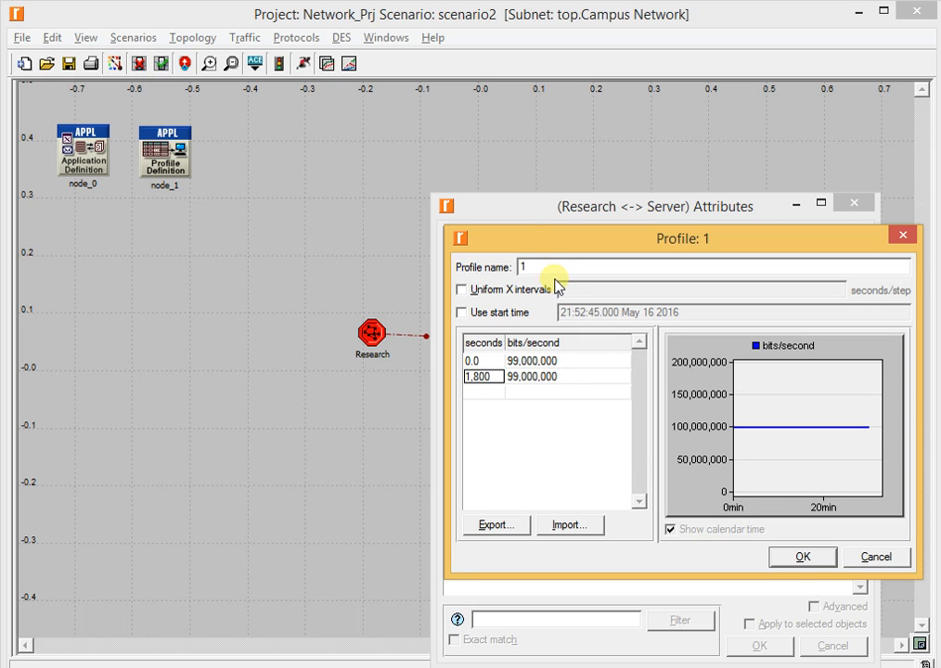
Step: Give the 99,000,000 bits/second profile the unique name 3 and accept it for the Research.Switch -> Server.node_0 direction
left_click(801, 557)
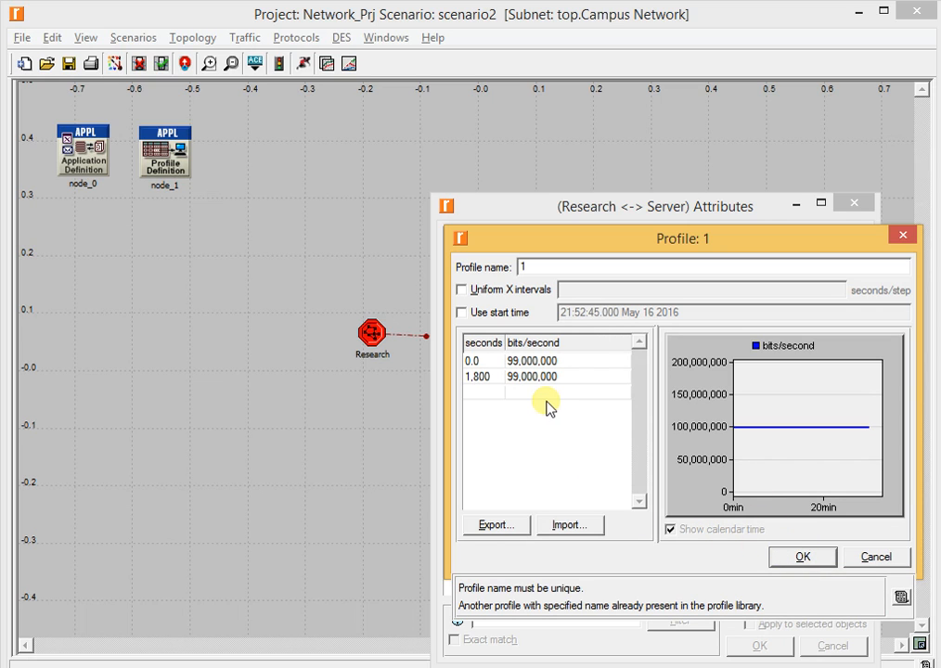
left_click(566, 269)
key("BackSpace")
type("2")
left_click(806, 557)
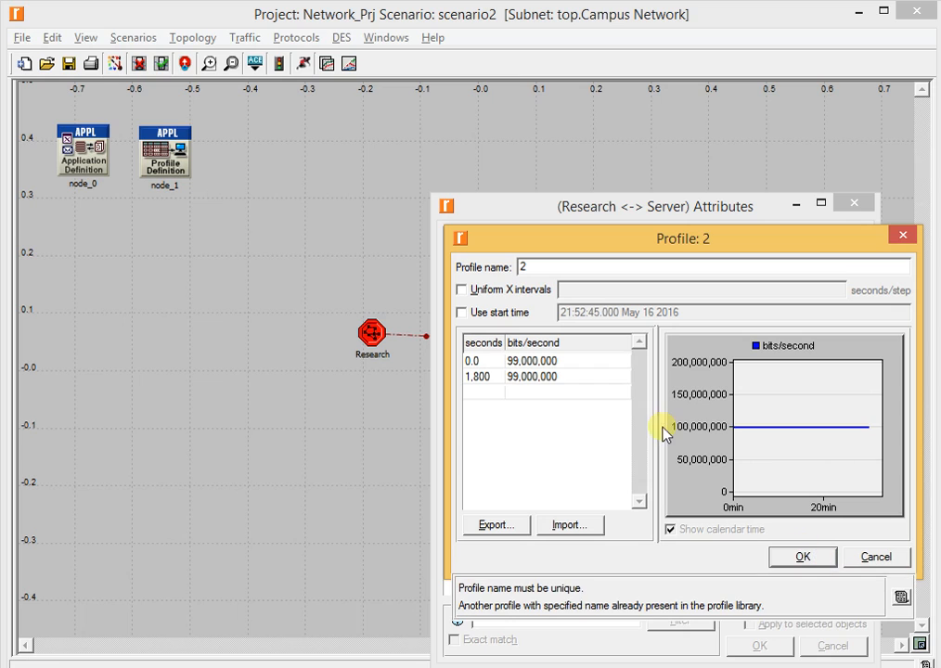
left_click(539, 268)
key("BackSpace")
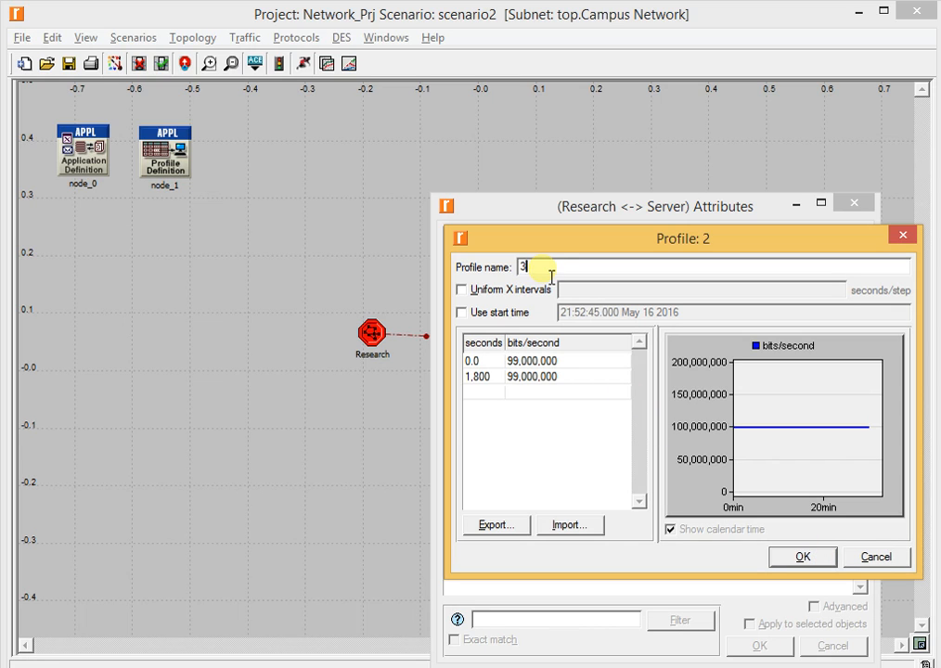
left_click(804, 557)
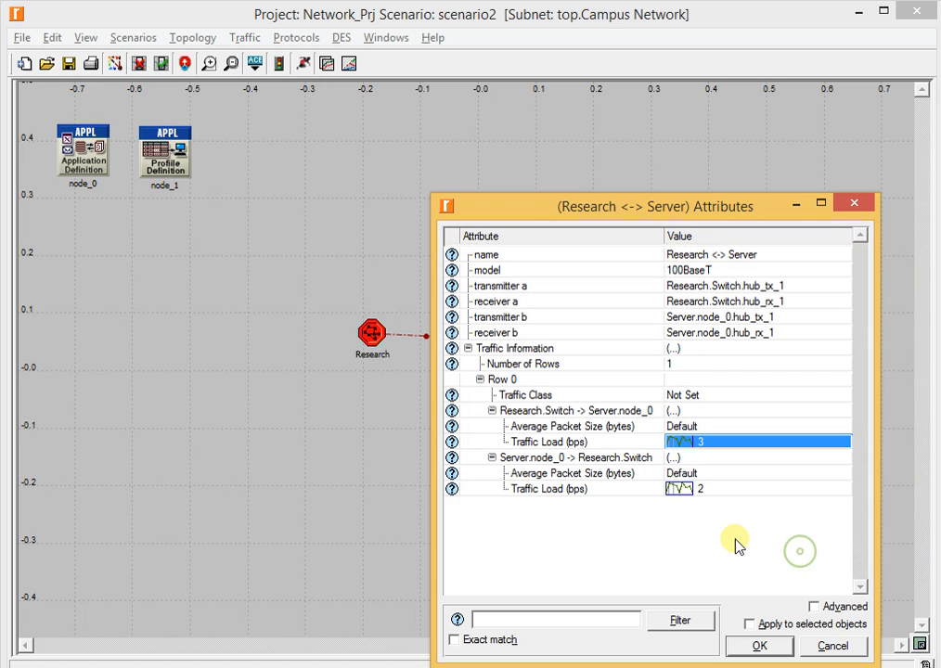
Step: Create Traffic Load profile 4 for Server.node_0 -> Research.Switch with 9,900,000 bits/second at 0 and 1,800 seconds
left_click(694, 490)
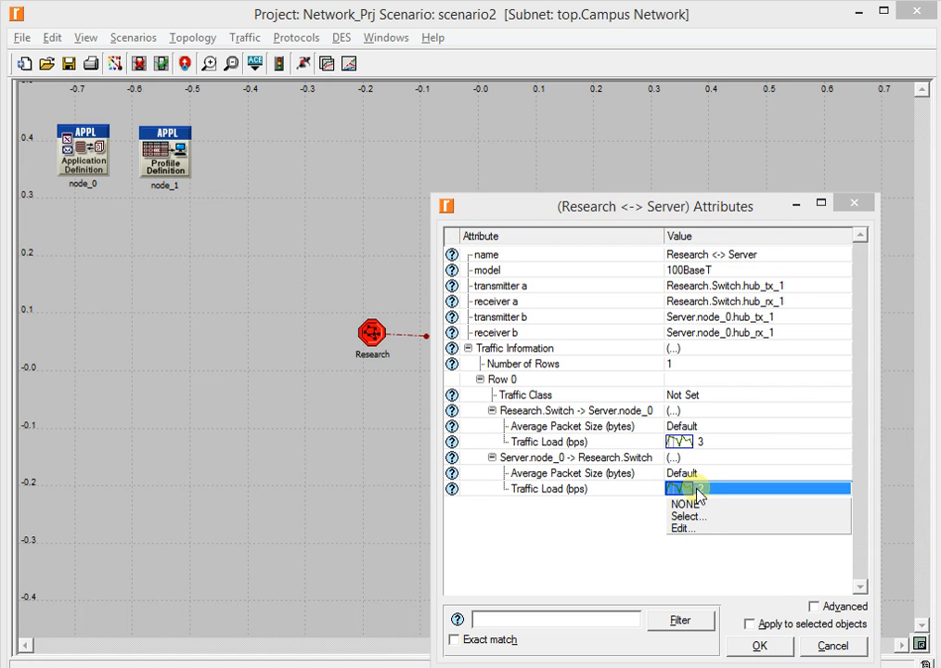
left_click(693, 528)
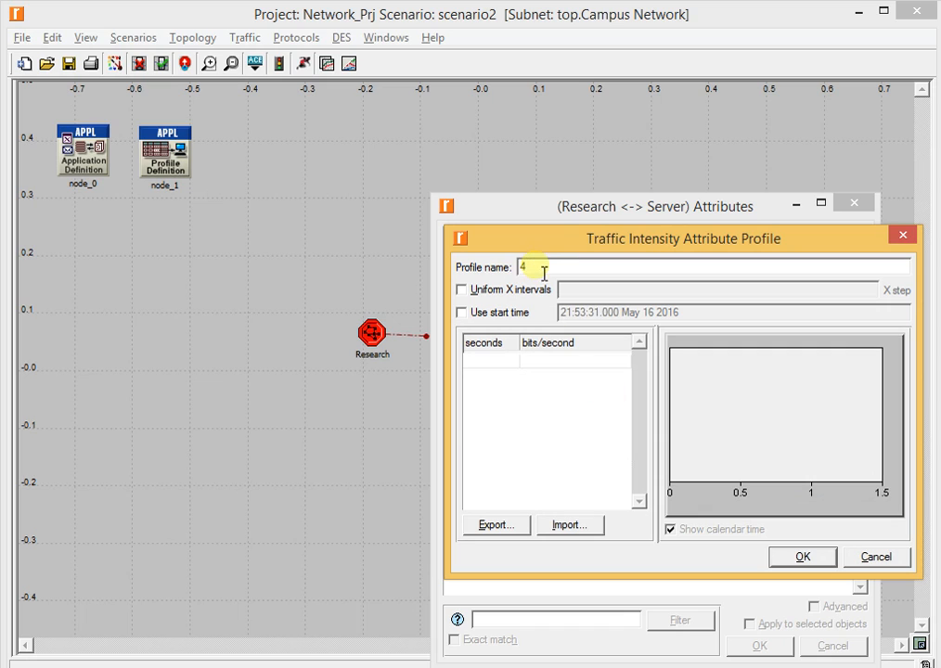
left_click(475, 362)
key("Tab")
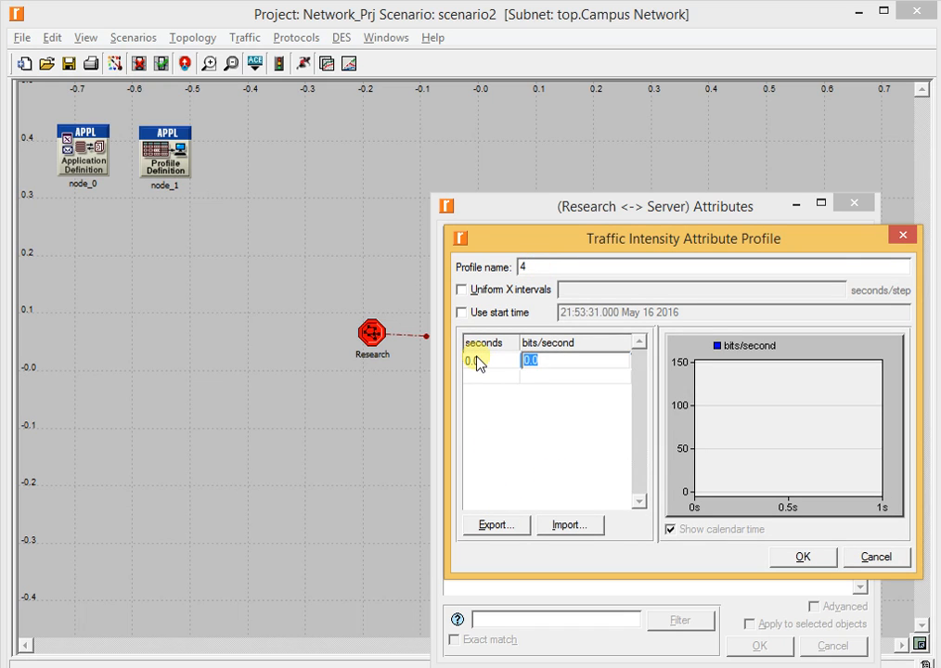
type("9,900,00")
type("0")
key("Tab")
type("1")
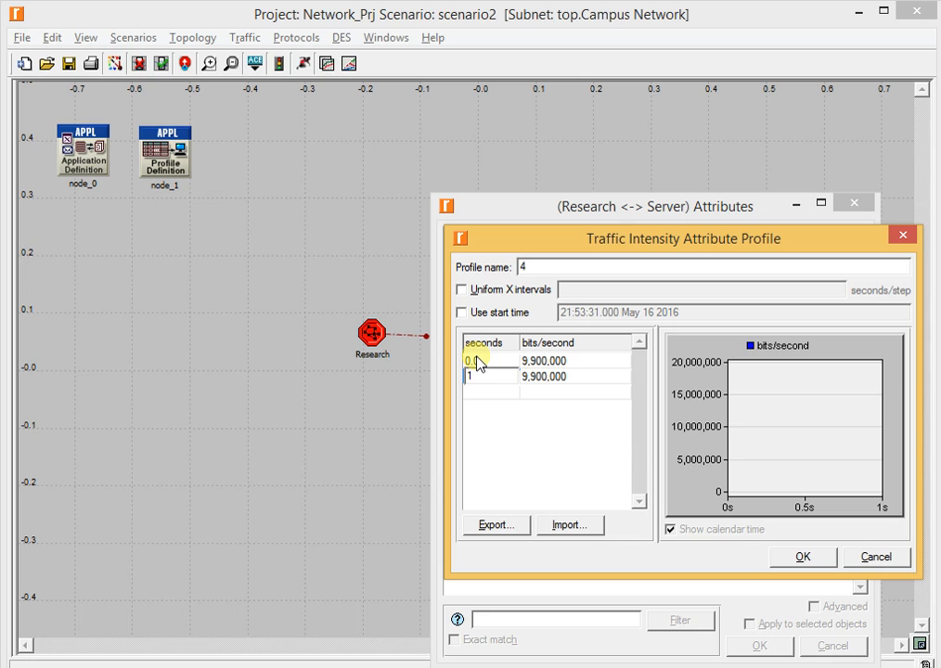
type(",800")
key("Tab")
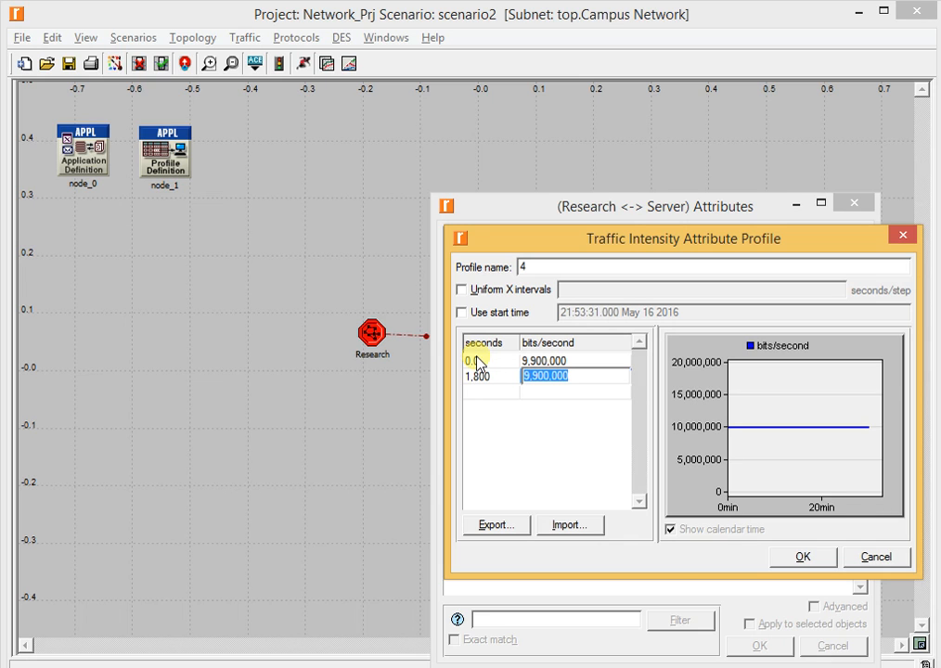
left_click(806, 555)
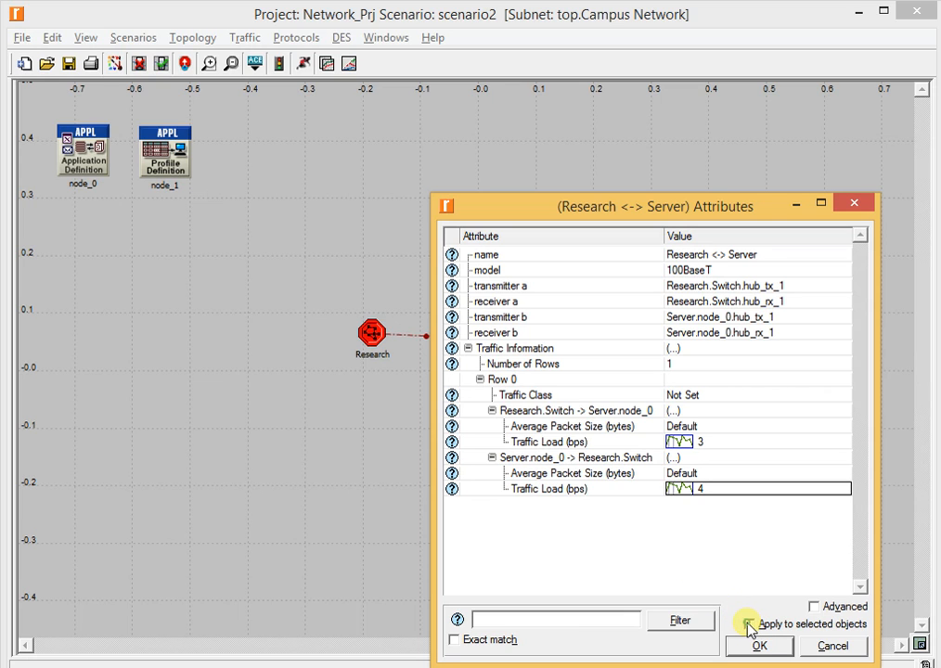
Step: Apply the Research <-> Server attribute changes to all selected links, clear the selection and save the project
left_click(766, 649)
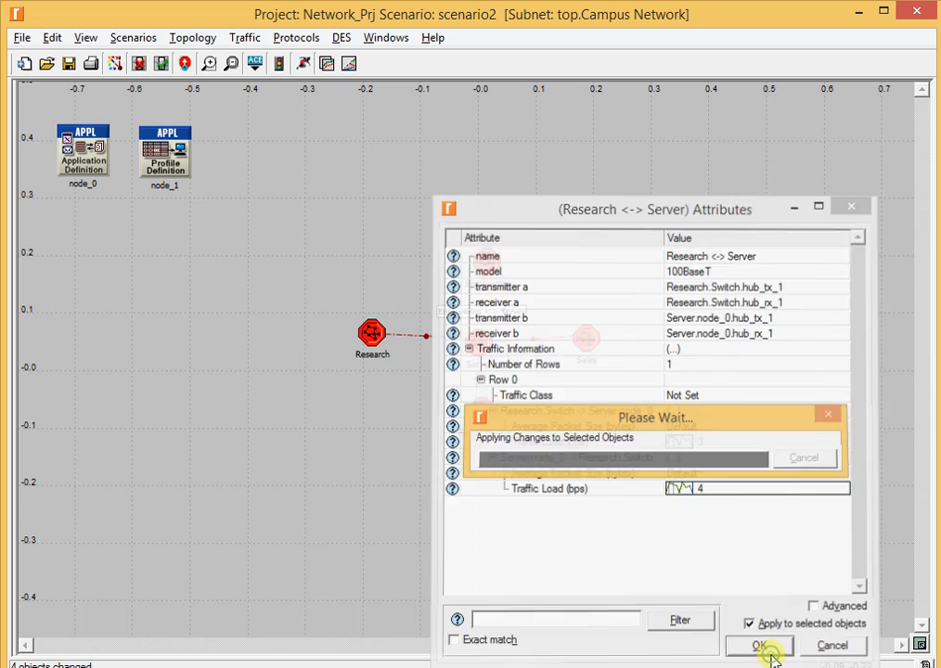
left_click(517, 558)
key("ctrl+s")
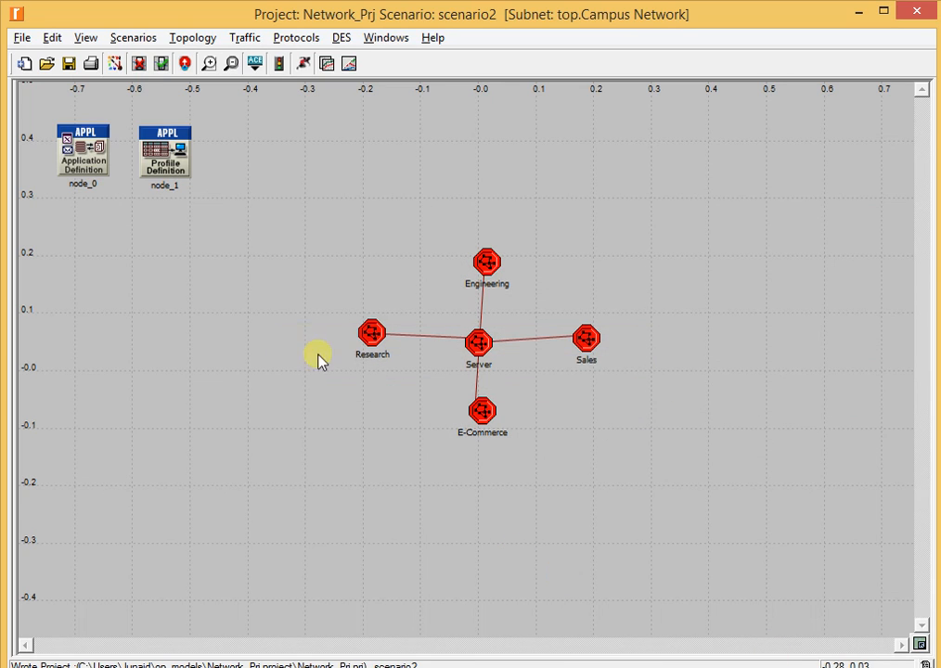
Step: Try to collect results for scenario1 and scenario2 by simulating both from Manage Scenarios, and close the DES Execution Manager
left_click(119, 39)
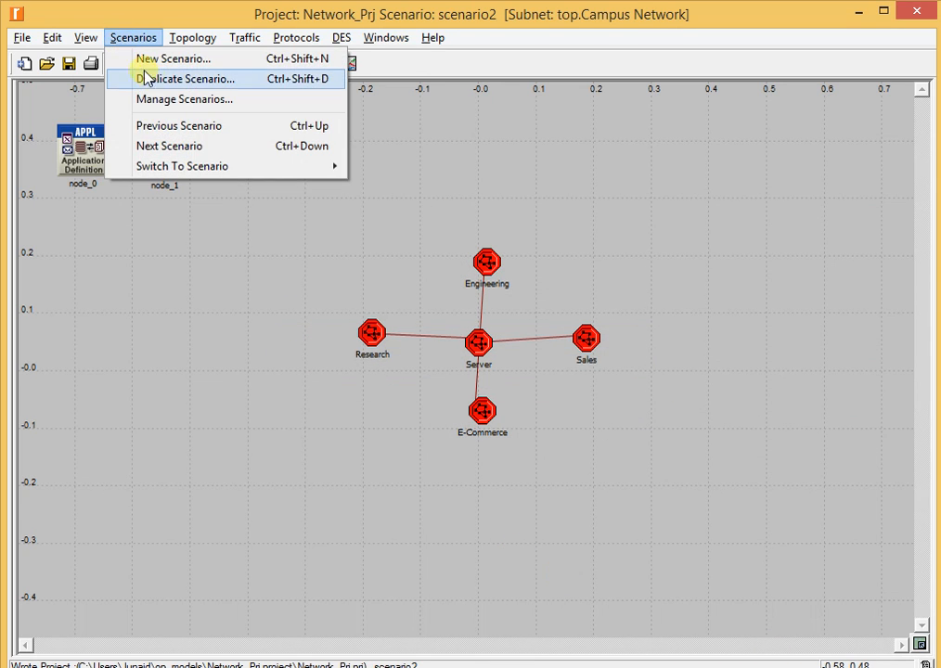
left_click(206, 102)
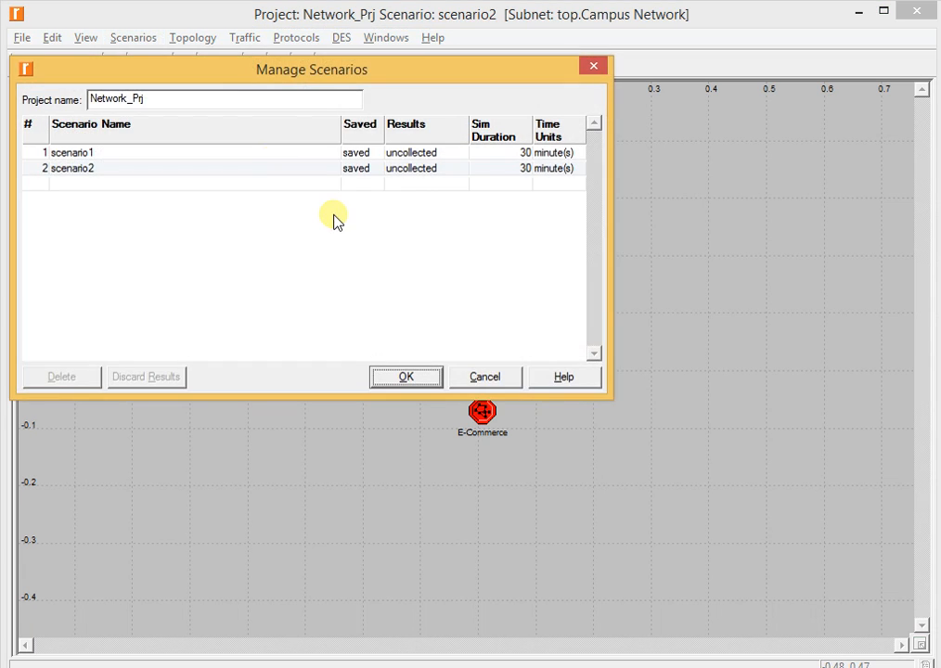
left_click(431, 121)
left_click(429, 153)
left_click(420, 378)
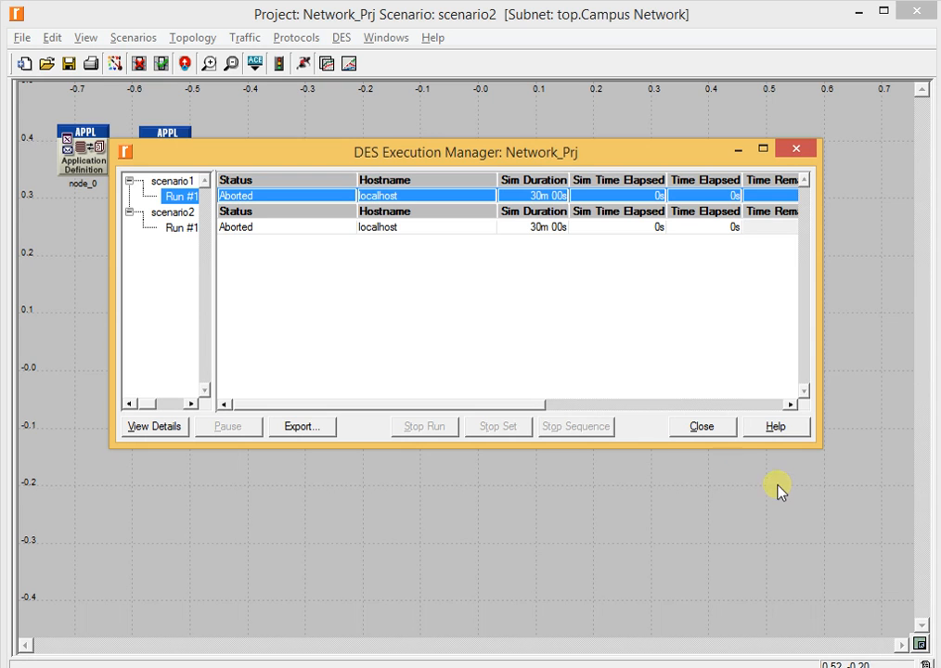
left_click(702, 429)
Step: Check the current scenario's DES graphs in the Results Browser and close it
right_click(637, 448)
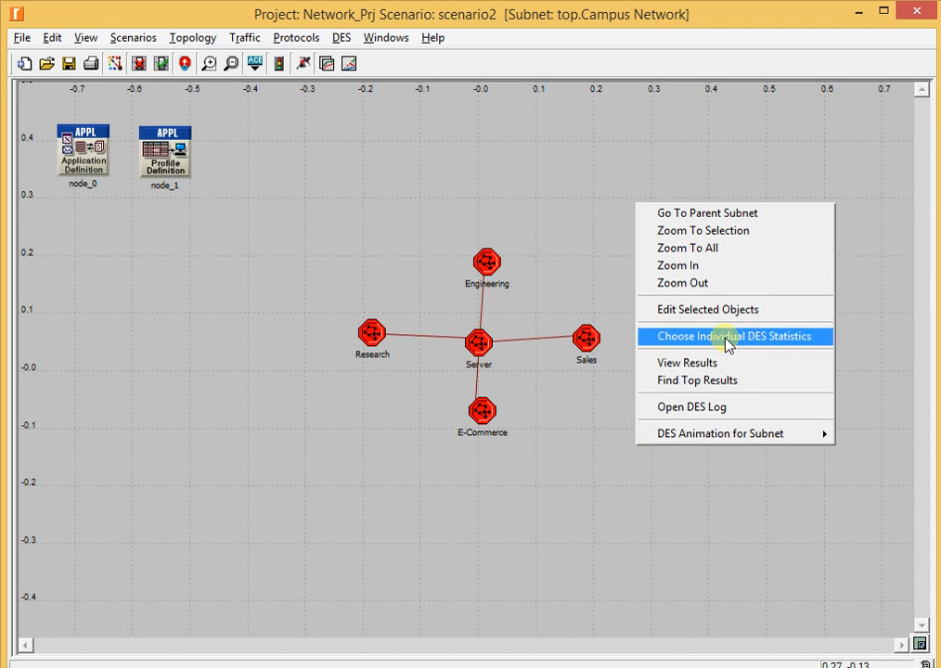
left_click(664, 363)
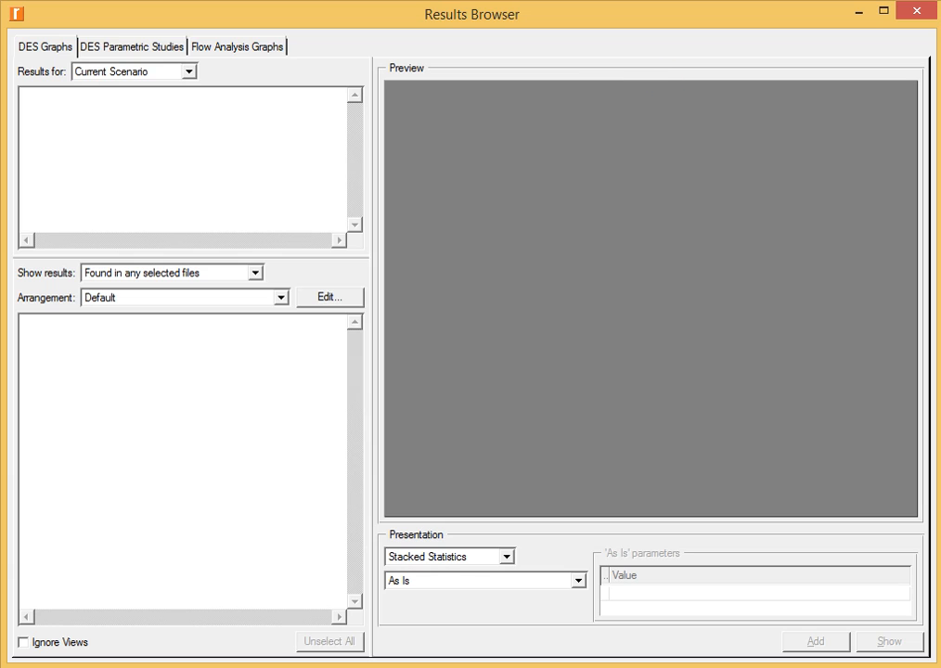
left_click(917, 10)
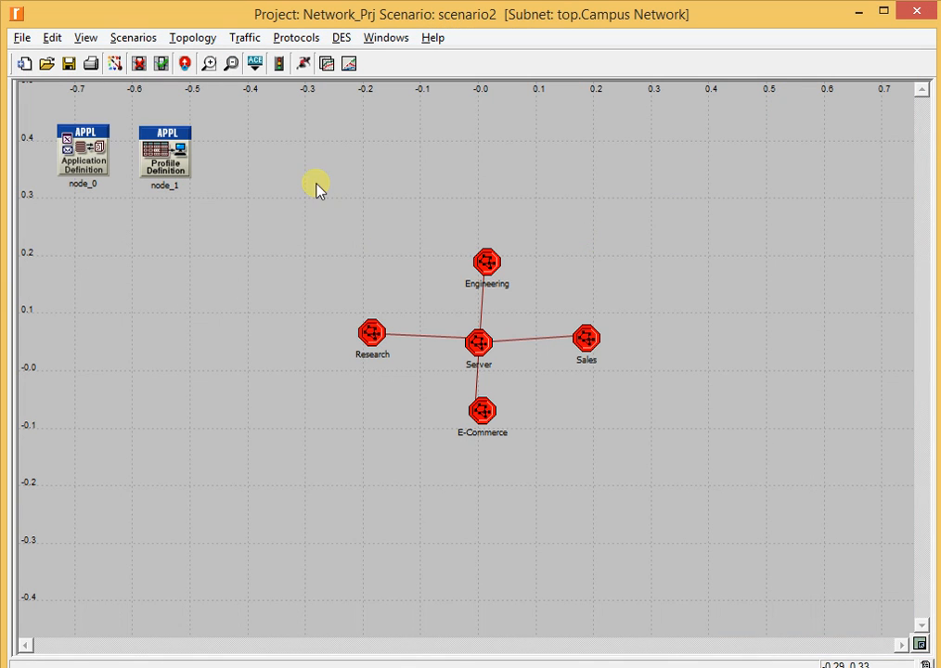
Step: Select all links similar to Engineering <-> Server and expand both directions of Row 0 in that link's Traffic Information
right_click(483, 304)
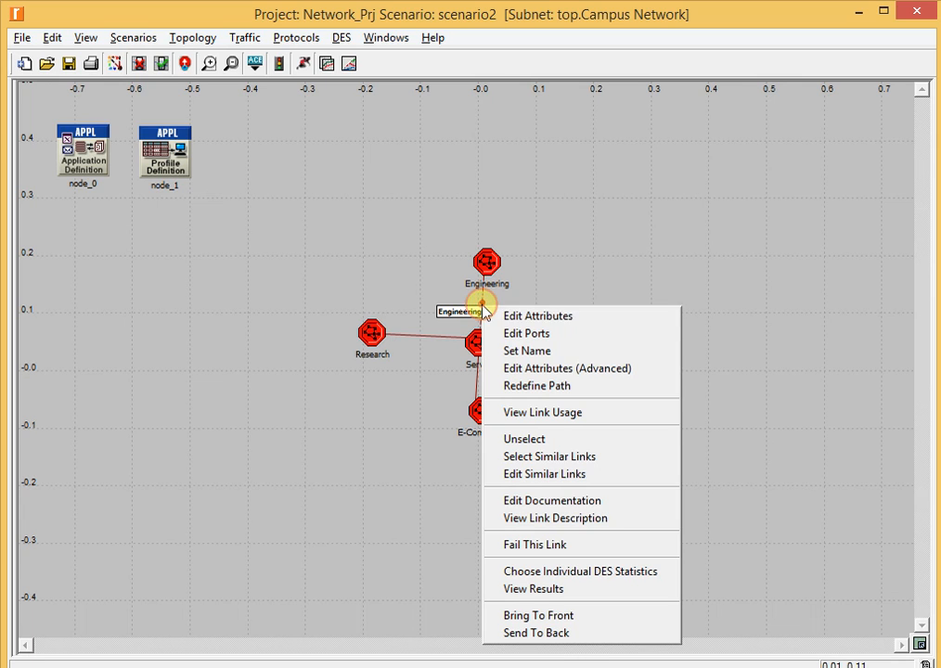
left_click(565, 462)
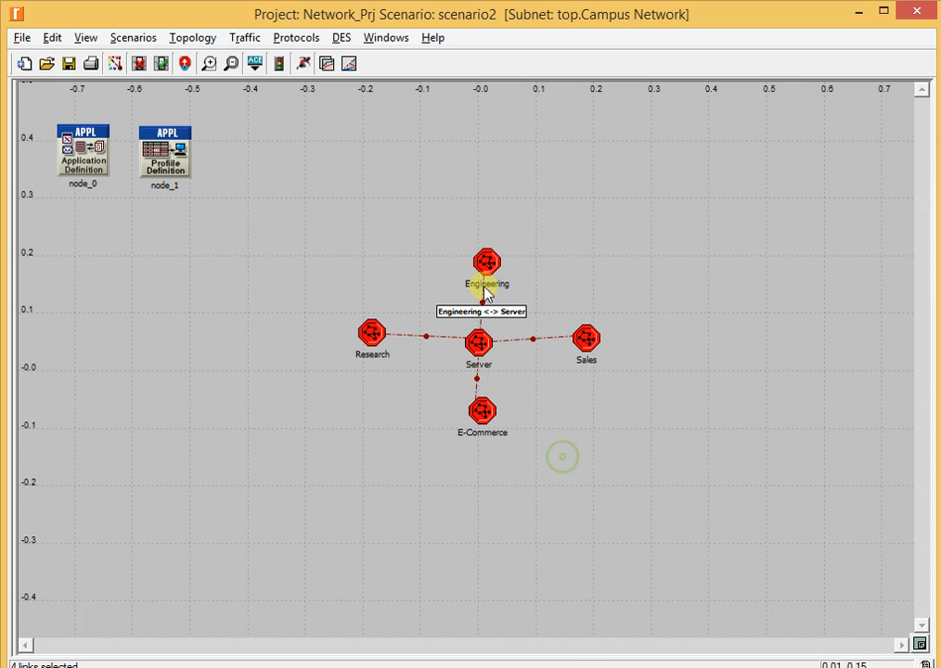
right_click(487, 298)
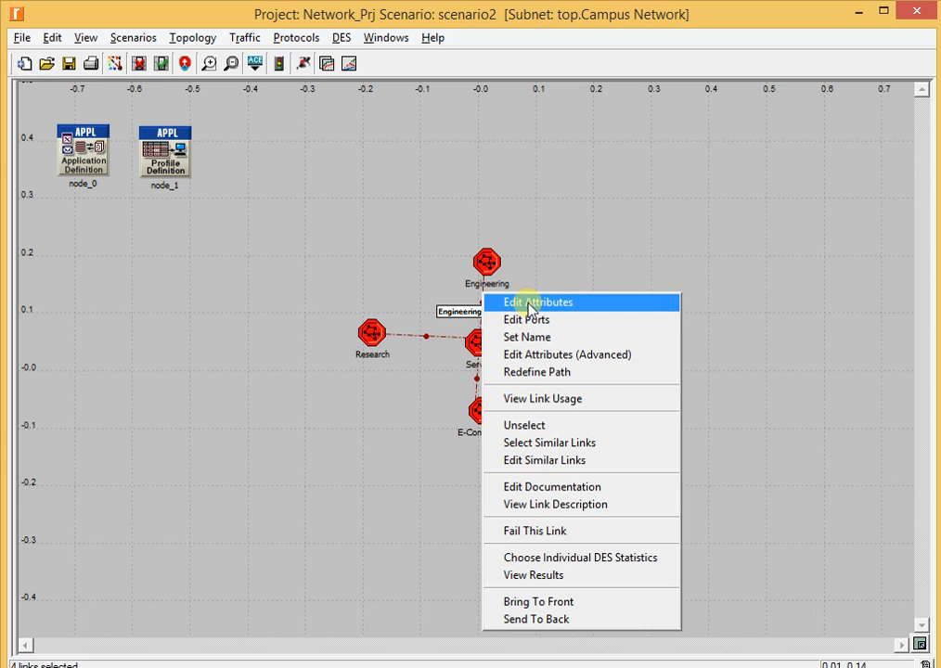
left_click(501, 306)
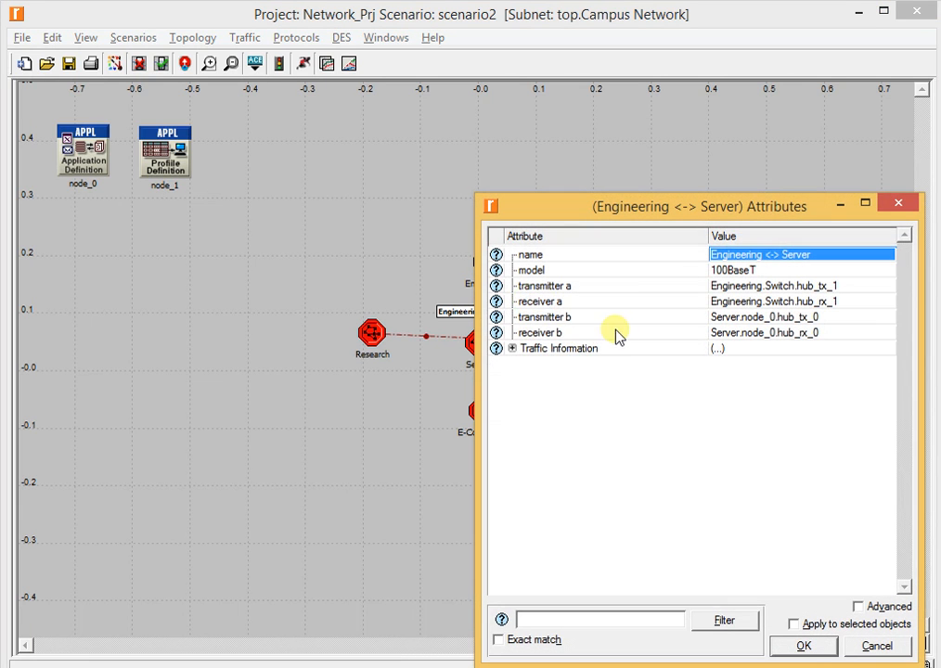
left_click(512, 348)
left_click(524, 380)
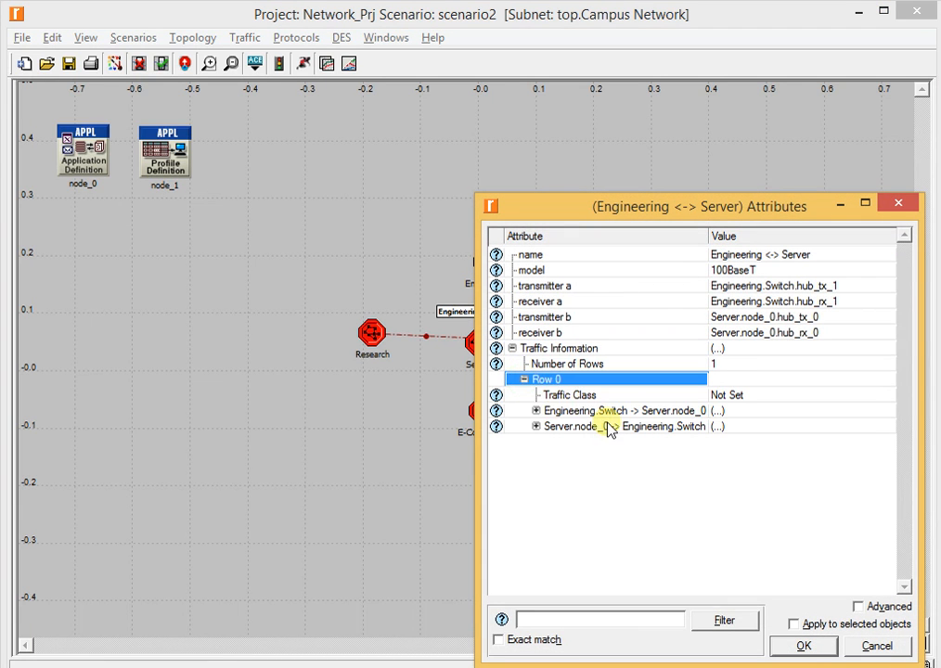
left_click(535, 410)
left_click(537, 458)
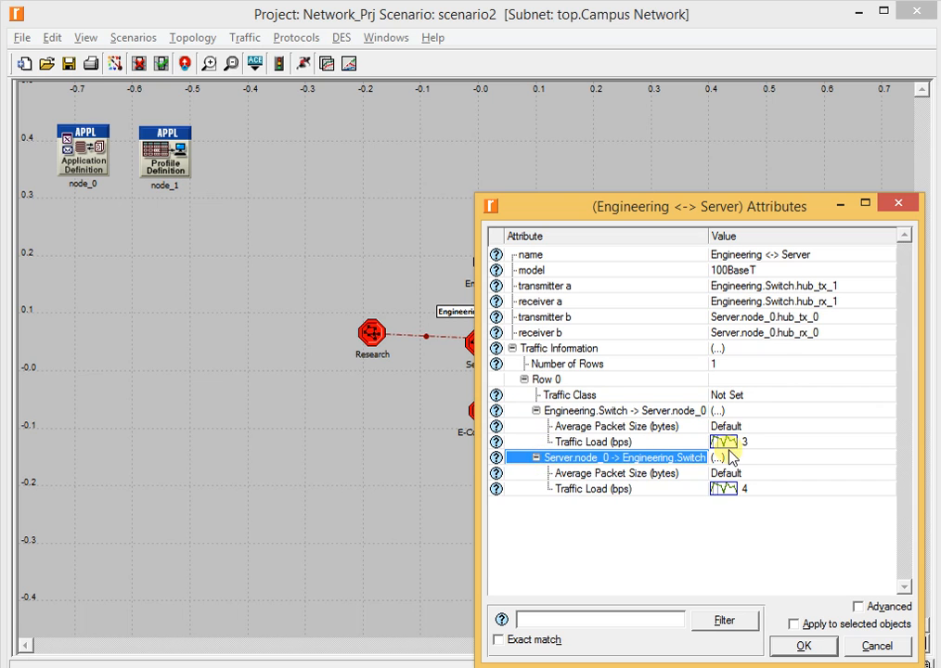
Step: Set the Server-to-Engineering direction's Traffic Load to local profile 3, apply the attributes to all selected links and save the project
left_click(747, 491)
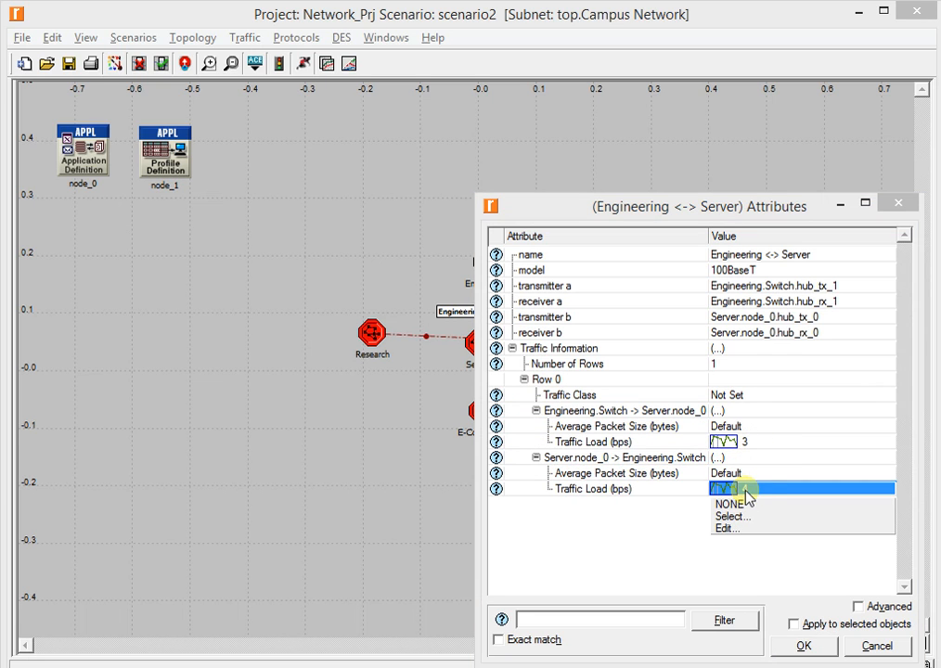
left_click(747, 518)
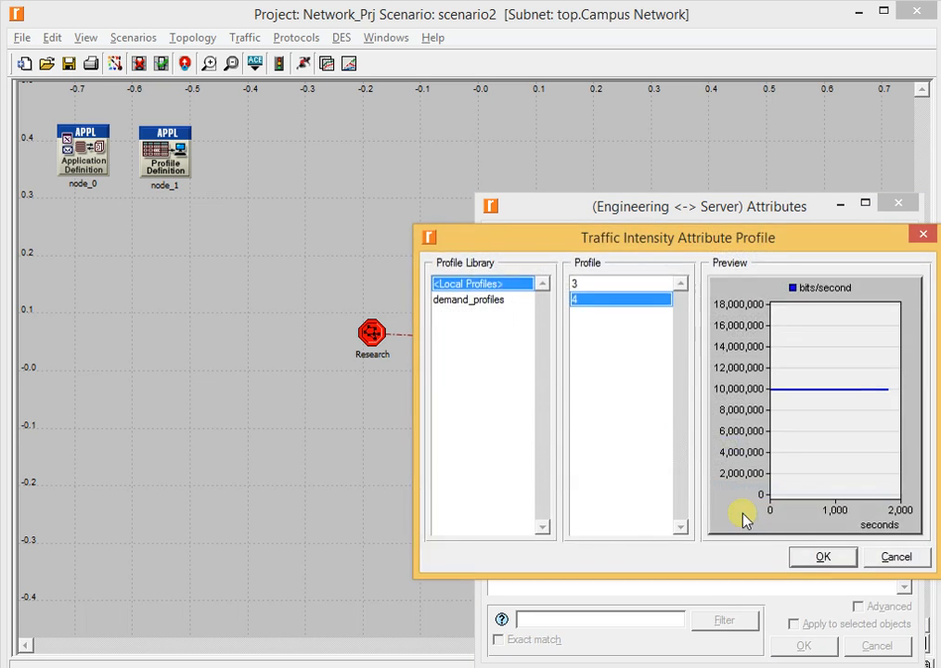
left_click(591, 283)
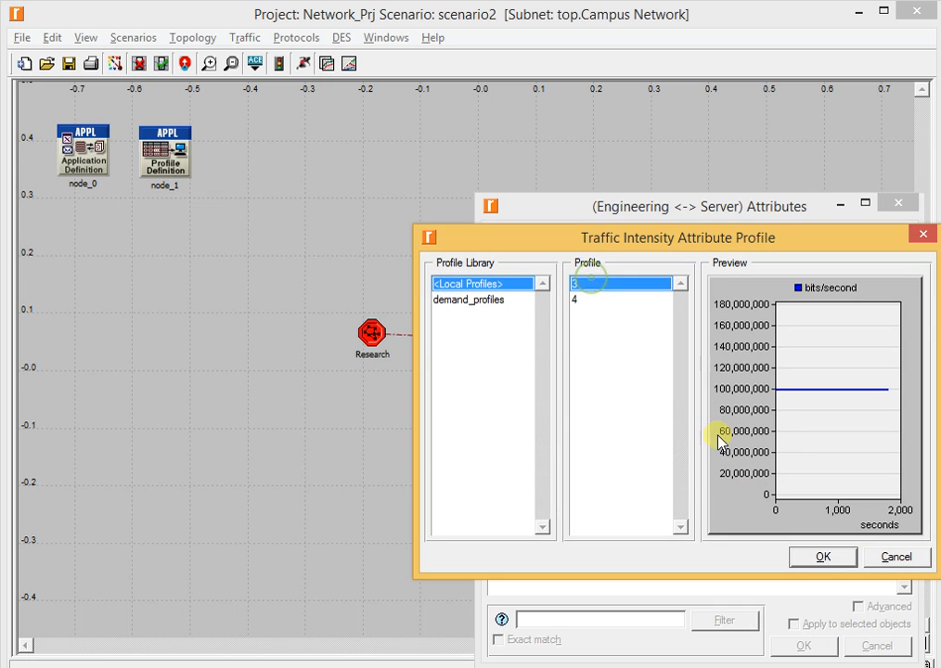
left_click(824, 558)
left_click(793, 623)
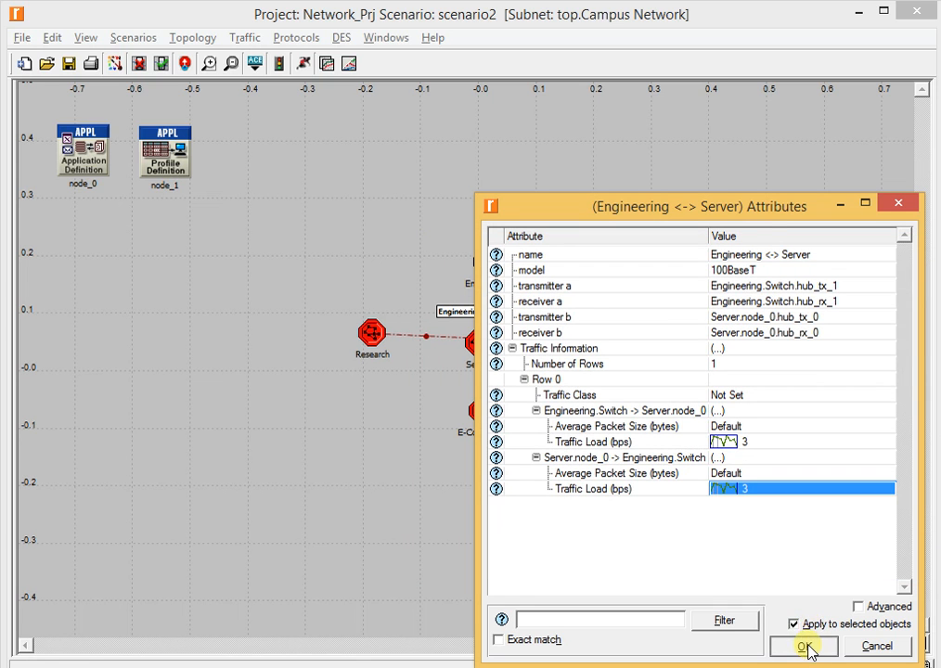
left_click(805, 648)
key("ctrl+s")
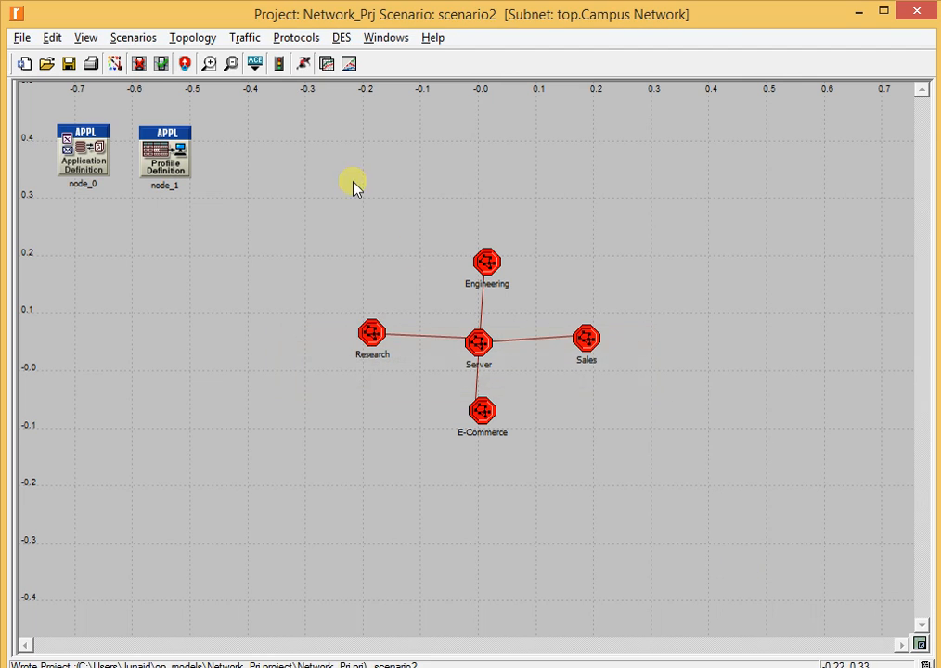
Step: Try to collect all results for both scenarios again from Manage Scenarios, and close the DES Execution Manager
left_click(121, 39)
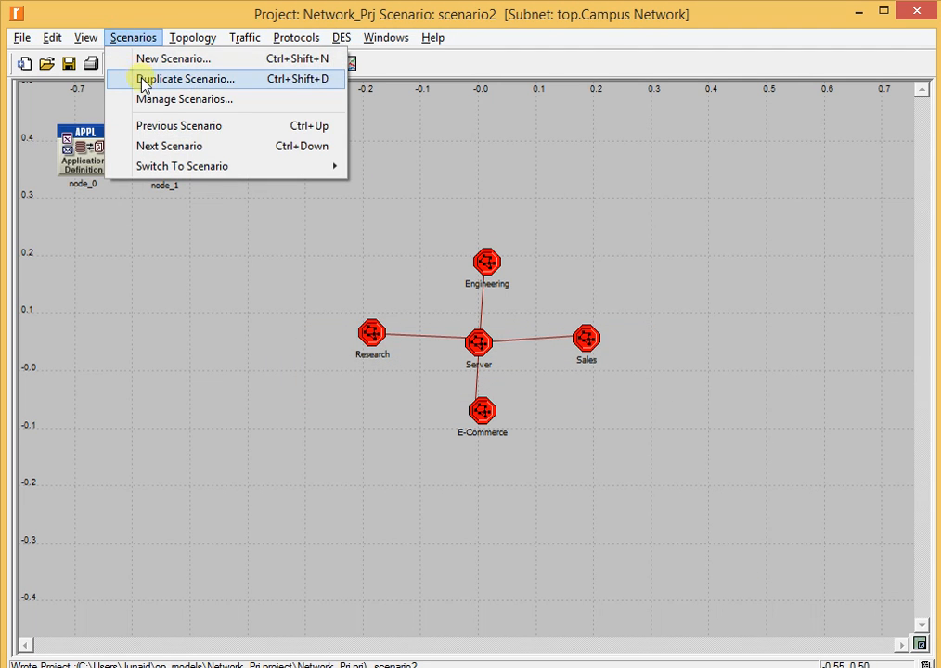
left_click(149, 99)
left_click(407, 151)
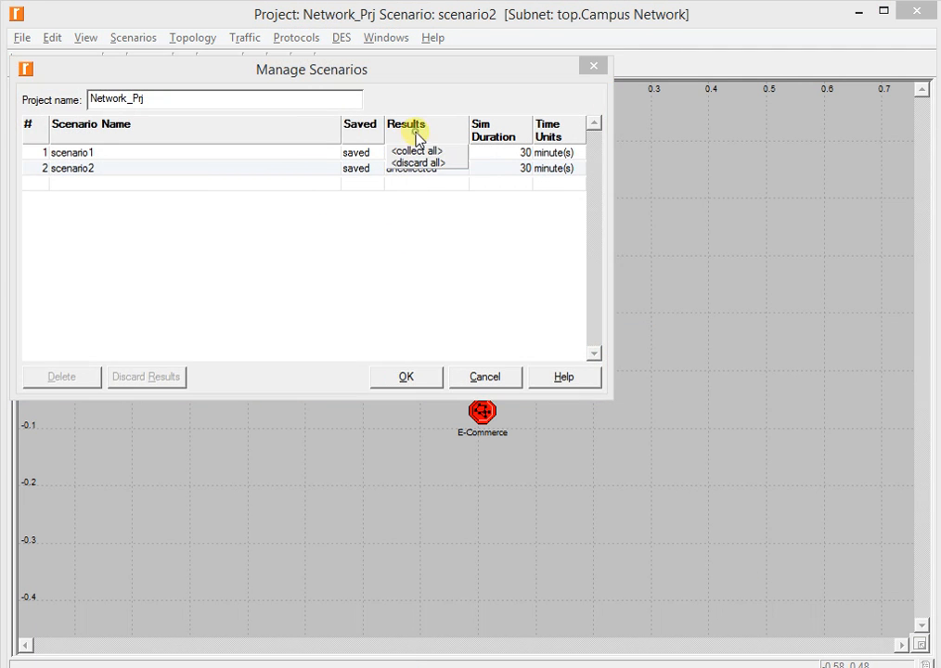
left_click(414, 152)
left_click(425, 380)
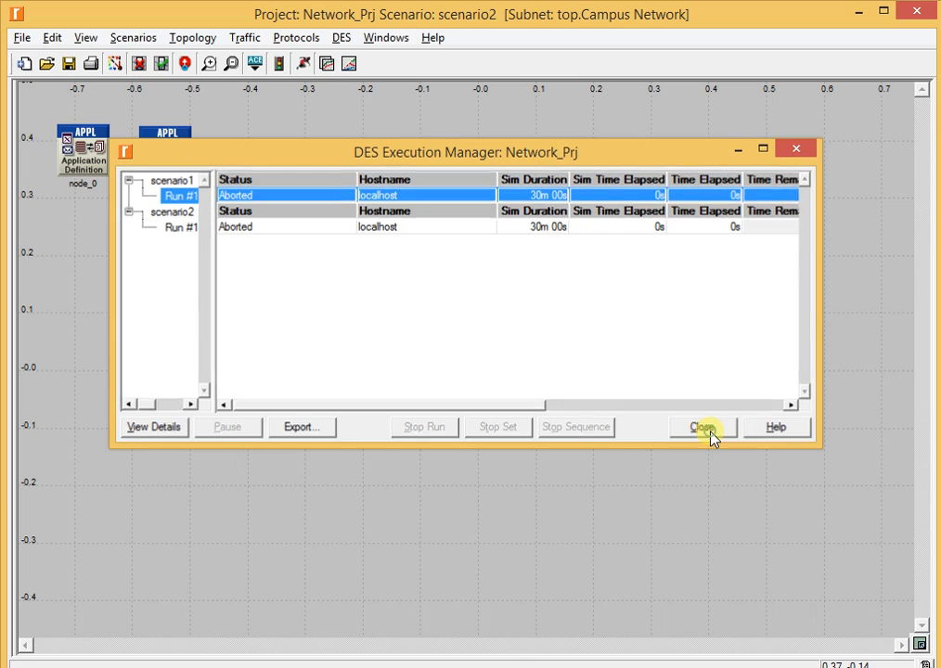
left_click(707, 434)
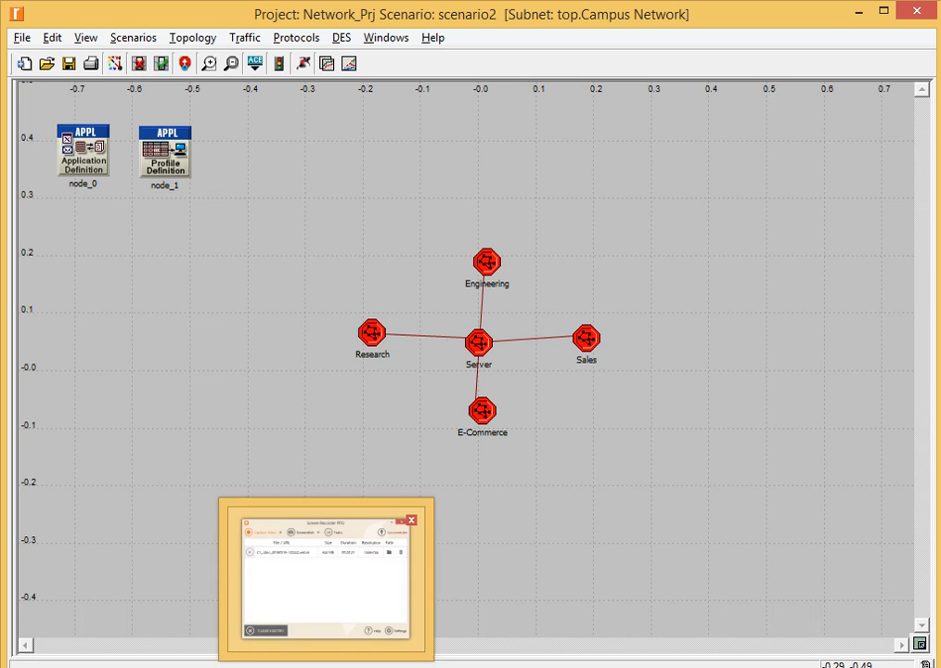
left_click(325, 667)
left_click(256, 582)
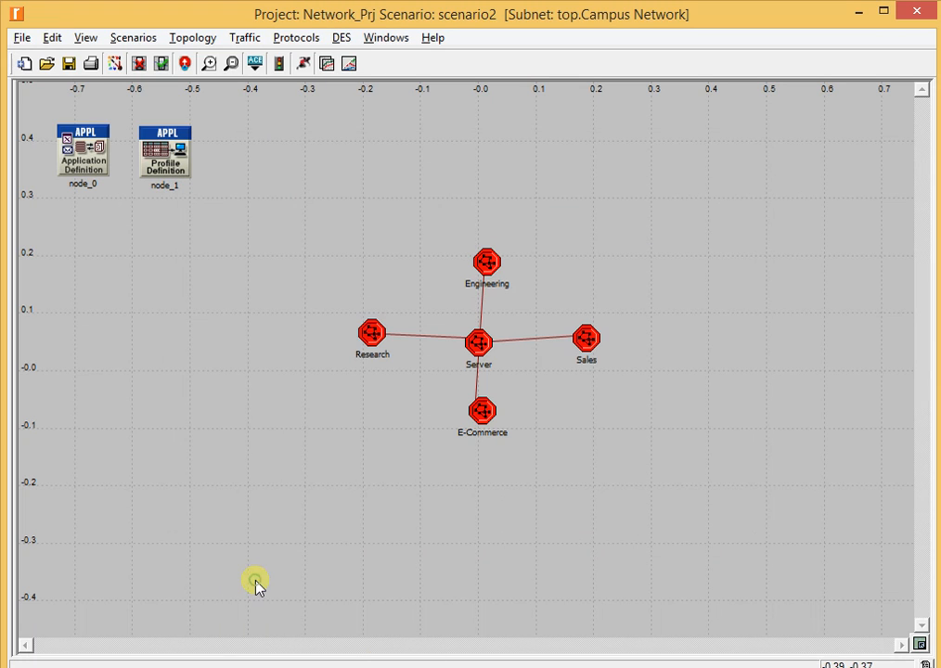